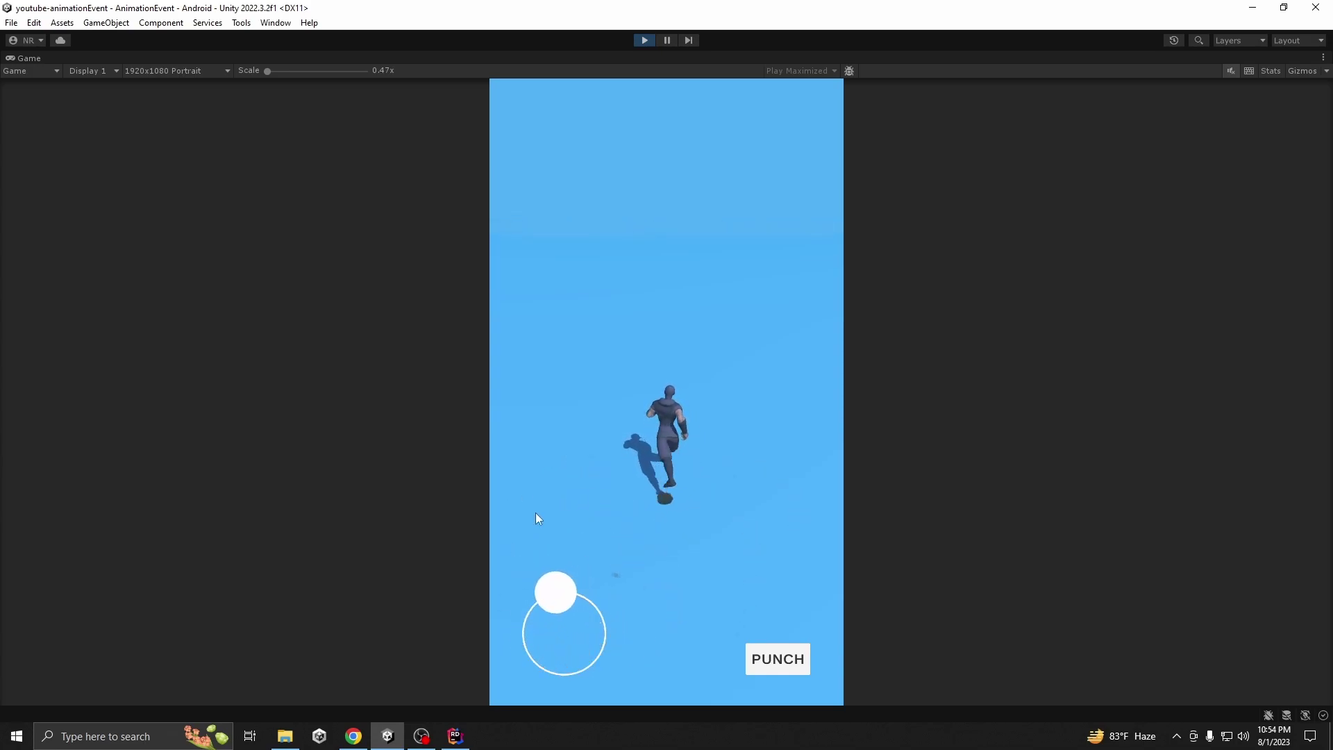
Step: Run the game to test the ninja's joystick running and punch animations, and exit play mode
left_click(779, 665)
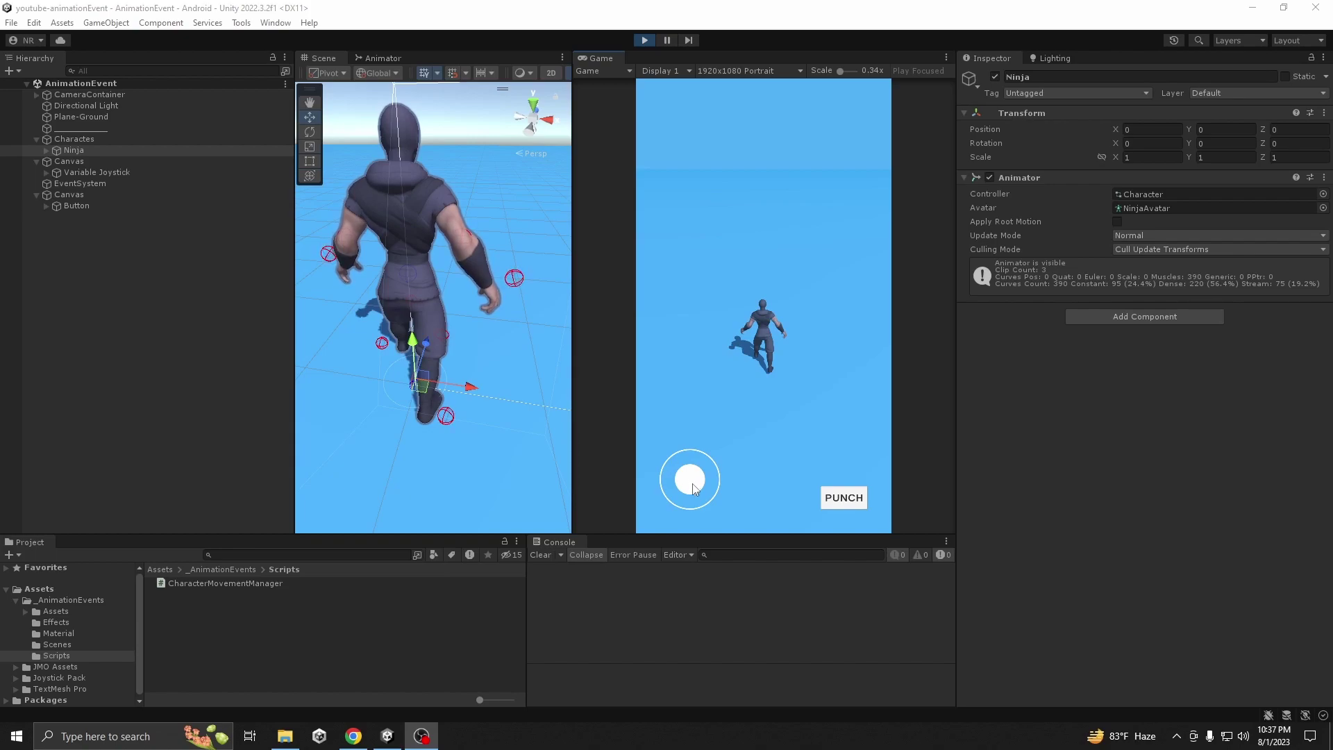
mouse_move(691, 483)
left_mouse_down()
mouse_move(707, 426)
mouse_move(639, 486)
mouse_move(801, 515)
mouse_move(876, 431)
mouse_move(765, 530)
mouse_move(658, 460)
mouse_move(706, 500)
mouse_move(711, 482)
mouse_move(859, 501)
left_mouse_up()
left_click(848, 499)
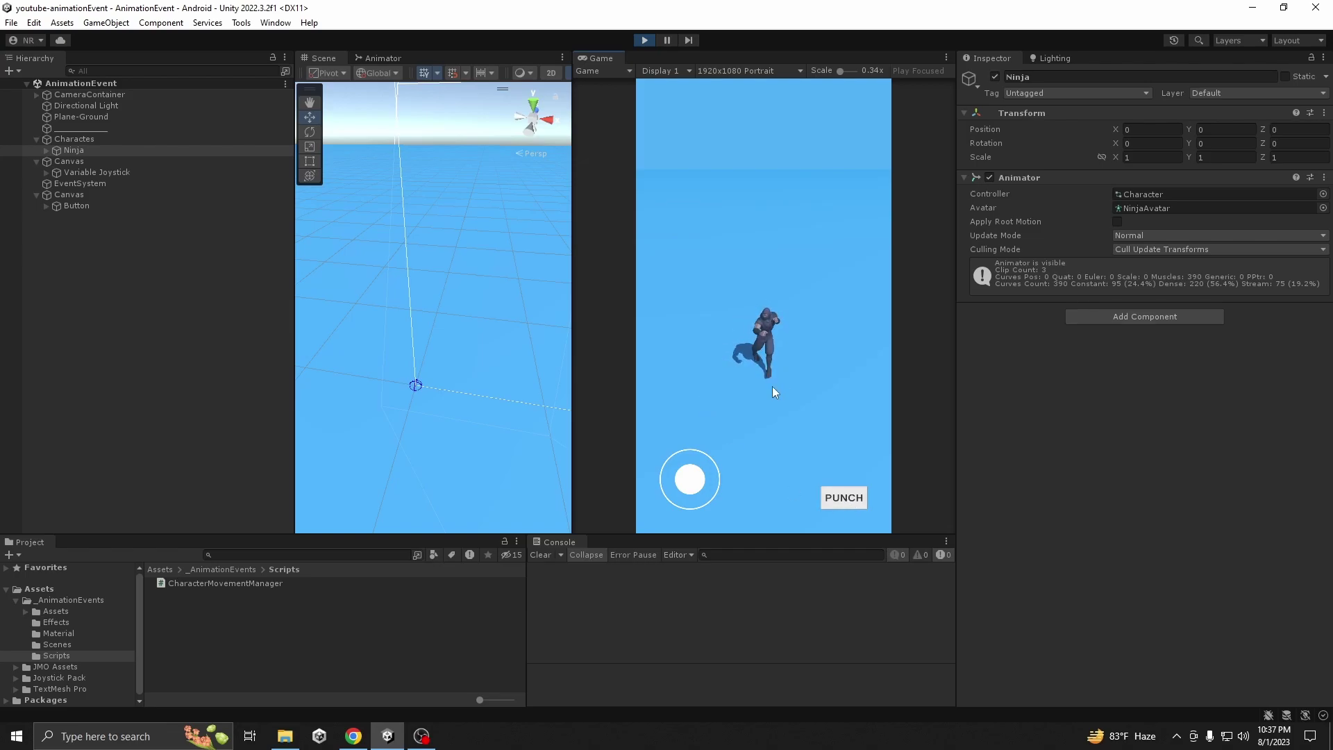
left_click(645, 41)
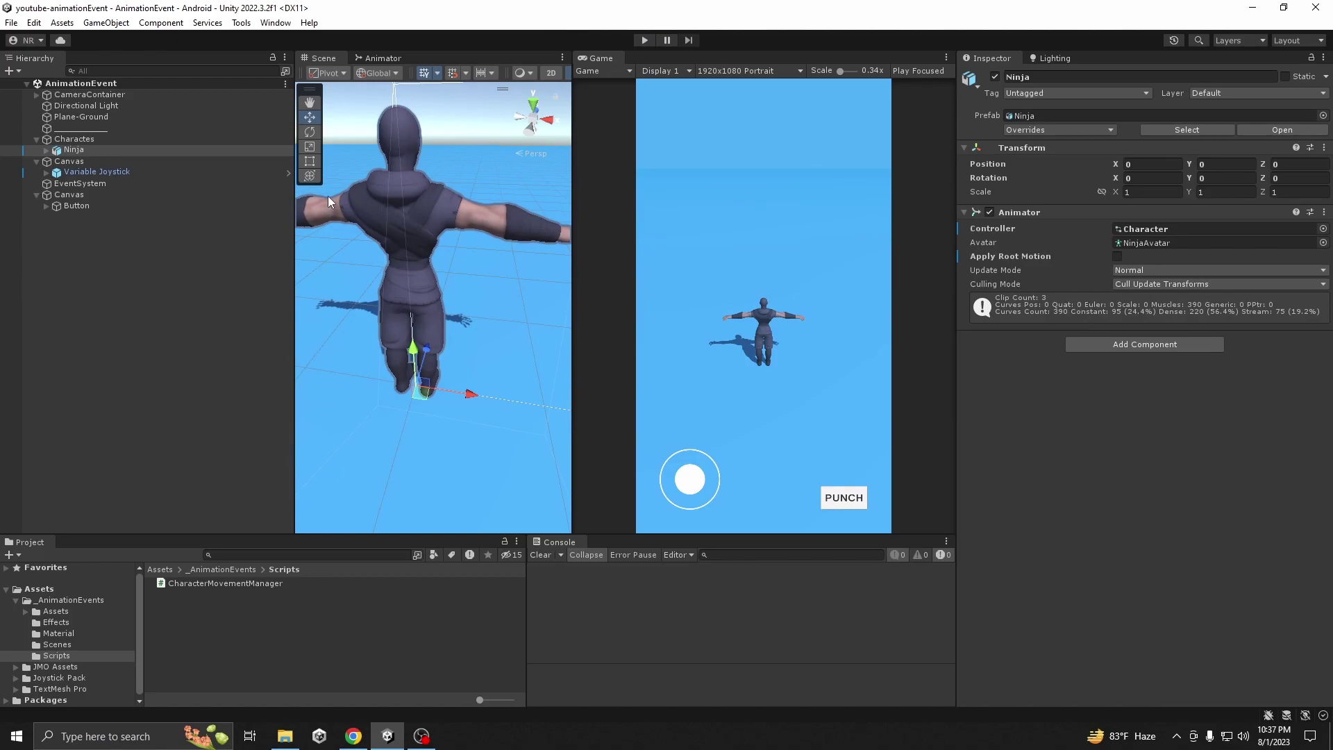
left_click(644, 41)
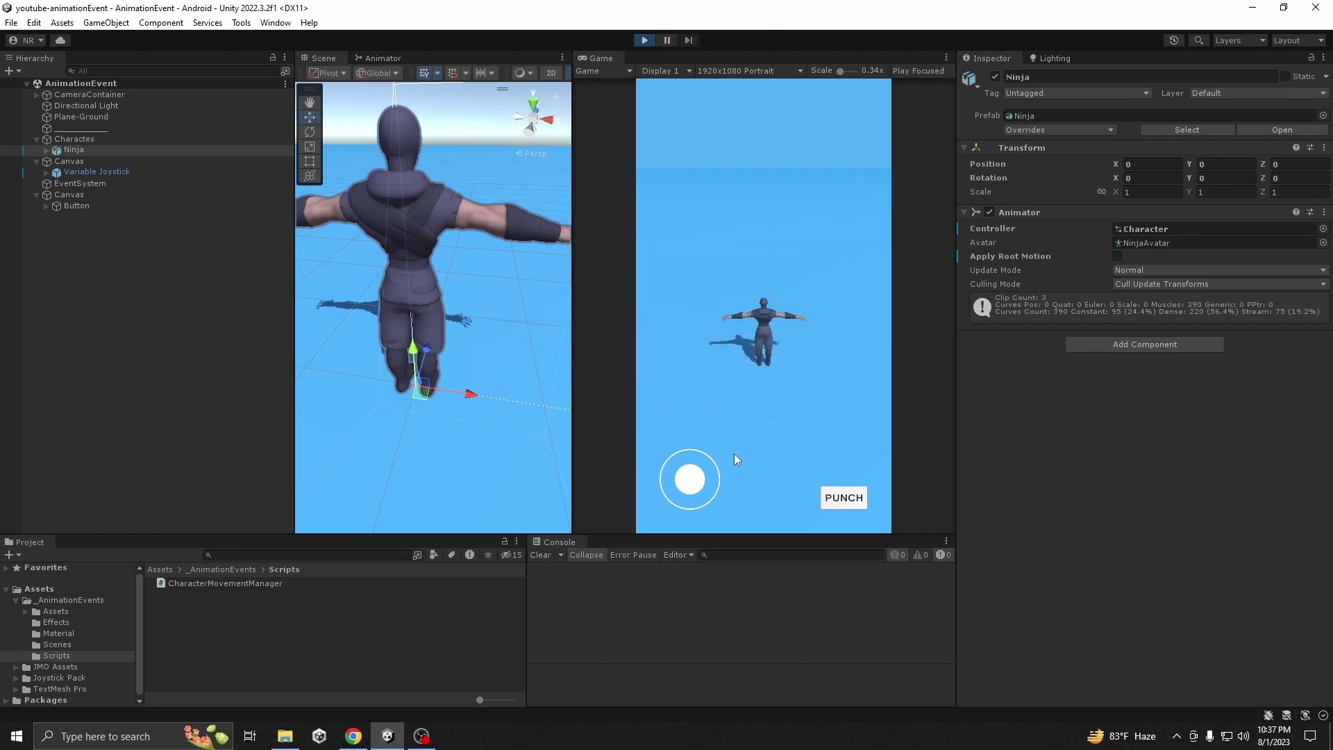
mouse_move(690, 479)
left_mouse_down()
mouse_move(674, 428)
mouse_move(648, 447)
mouse_move(664, 524)
mouse_move(709, 534)
mouse_move(745, 514)
mouse_move(766, 458)
mouse_move(765, 412)
mouse_move(708, 384)
mouse_move(654, 426)
mouse_move(648, 479)
mouse_move(665, 508)
mouse_move(703, 517)
mouse_move(742, 493)
mouse_move(775, 415)
mouse_move(796, 414)
mouse_move(802, 470)
mouse_move(747, 514)
mouse_move(665, 522)
mouse_move(629, 501)
mouse_move(696, 465)
mouse_move(720, 468)
mouse_move(693, 495)
left_mouse_up()
left_click(645, 39)
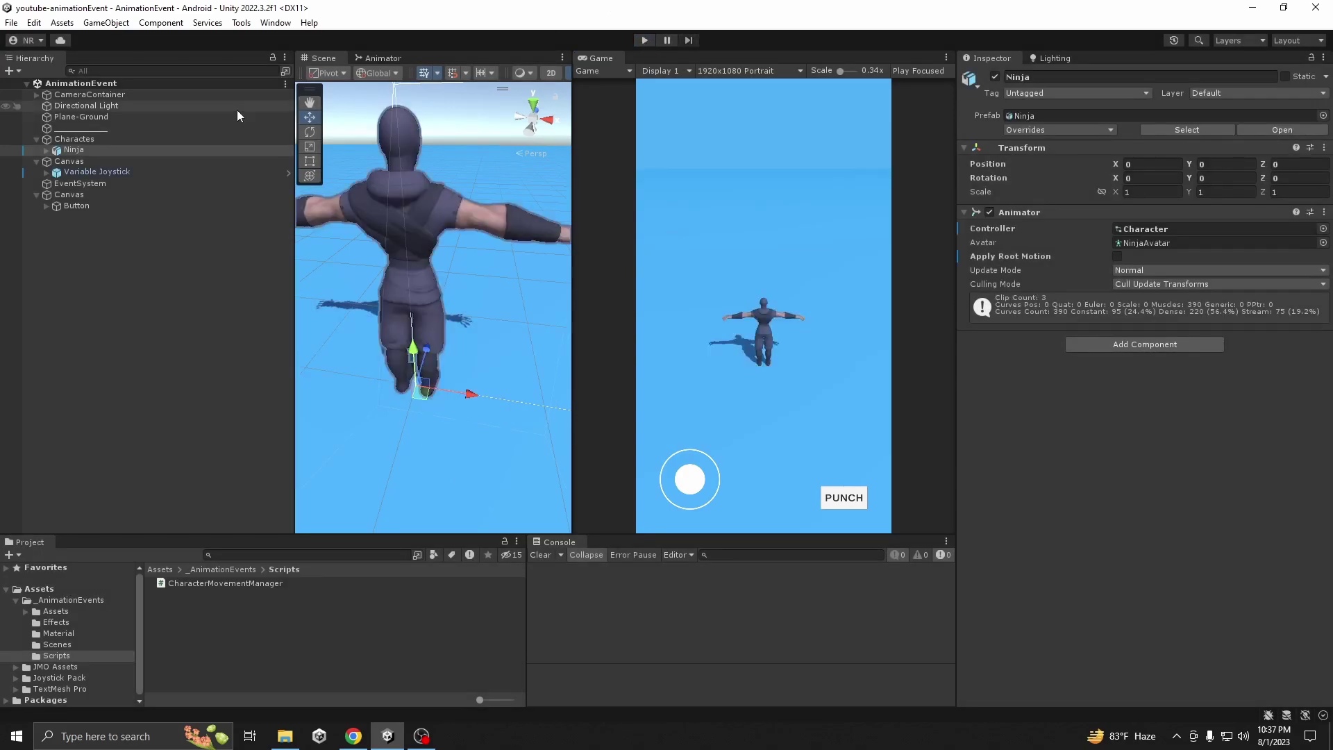
Step: Open the Animation window for the Ninja object and place it below the character in the scene view
double_click(73, 150)
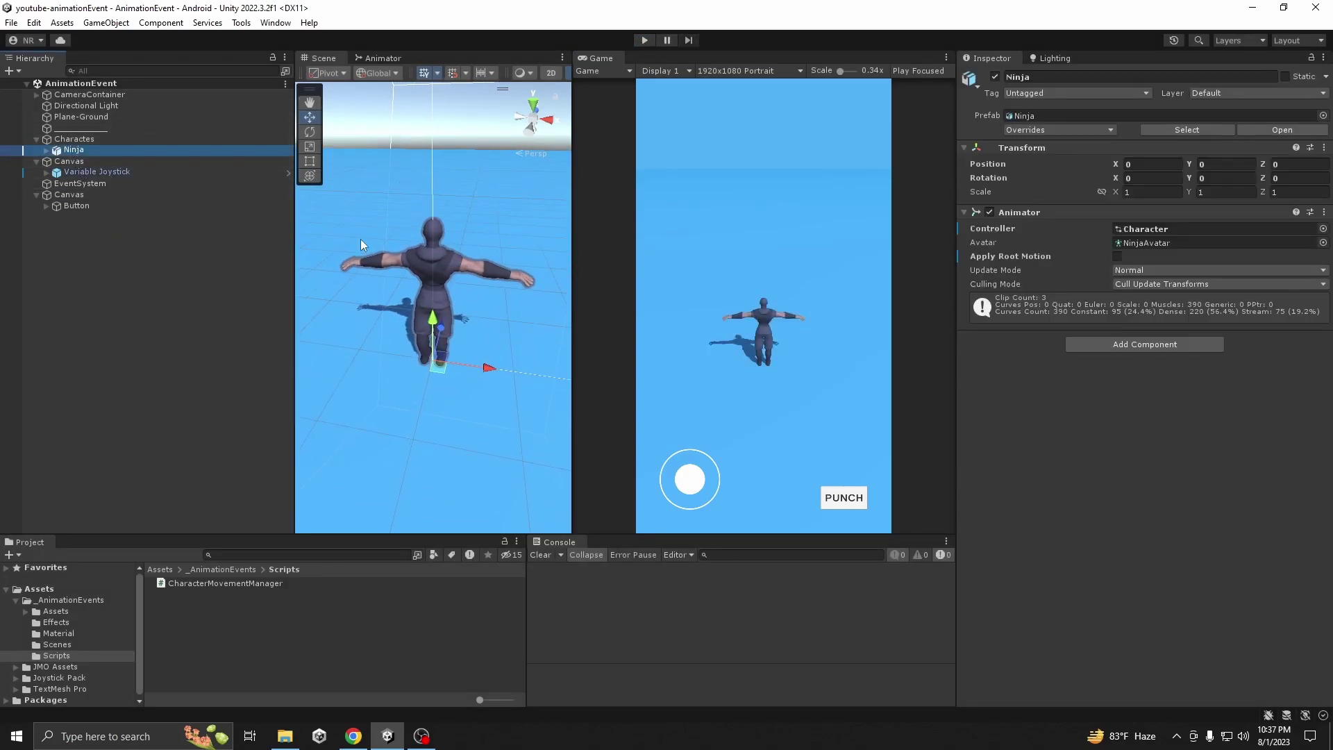
left_click(276, 23)
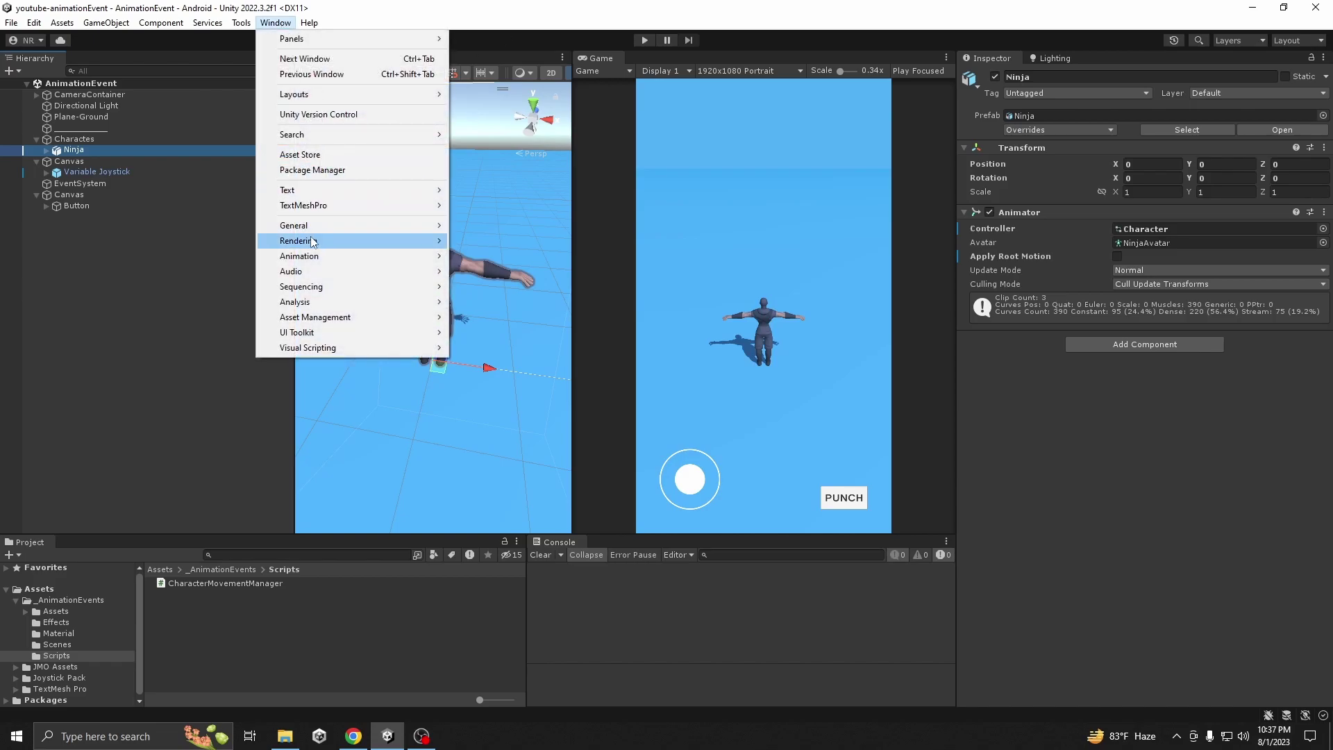
mouse_move(369, 256)
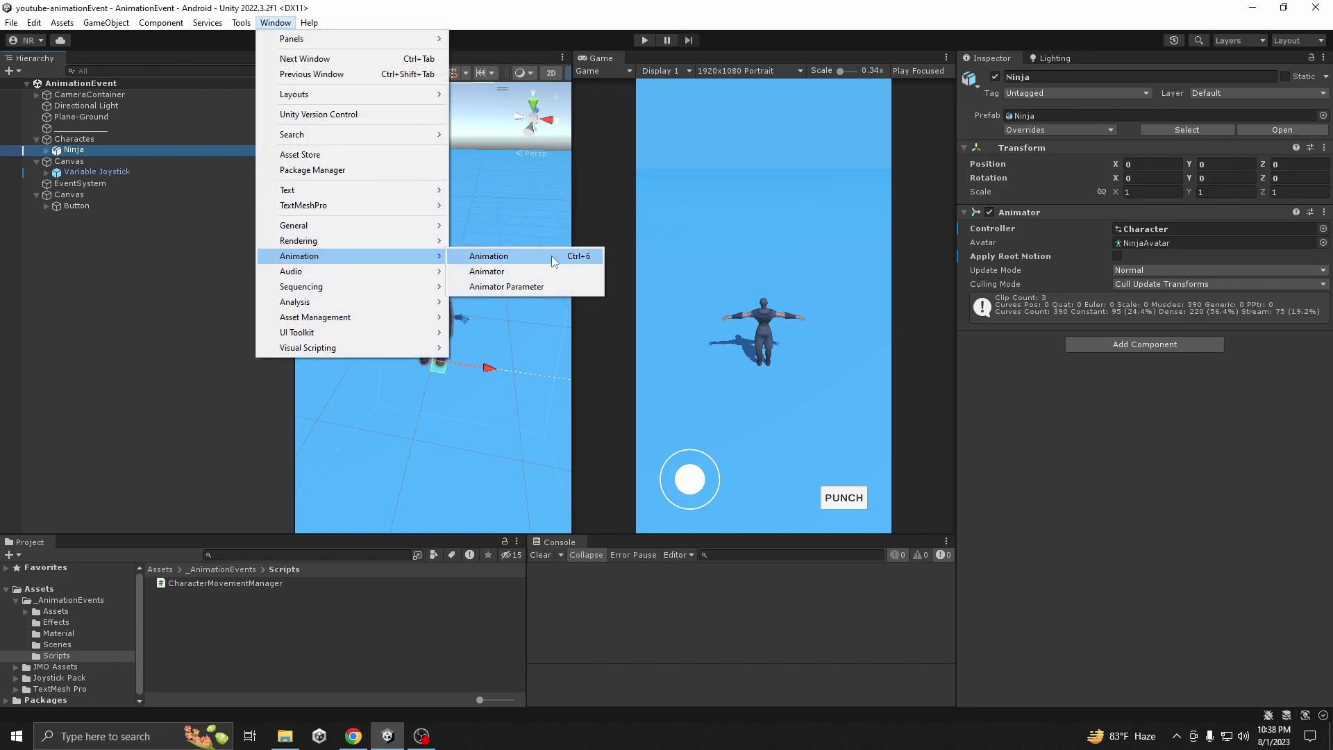
left_click(489, 256)
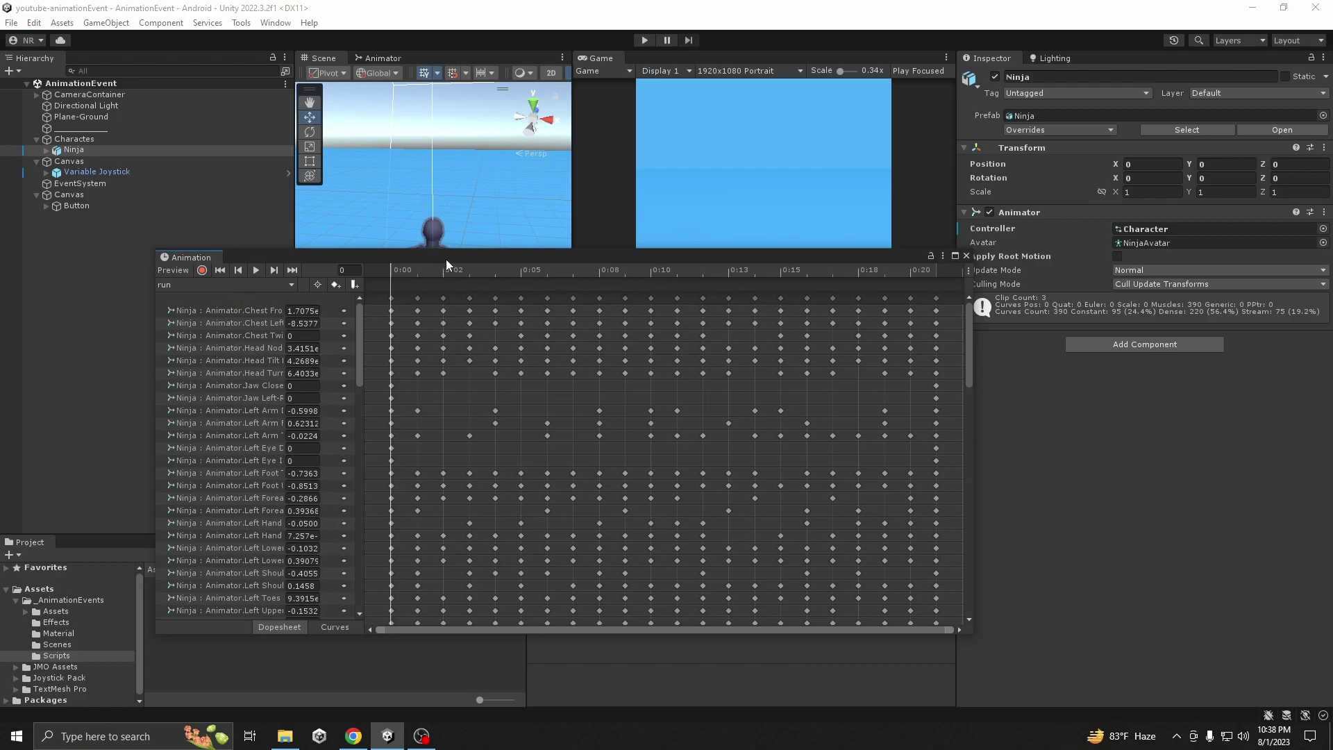
left_click_drag(446, 260, 501, 402)
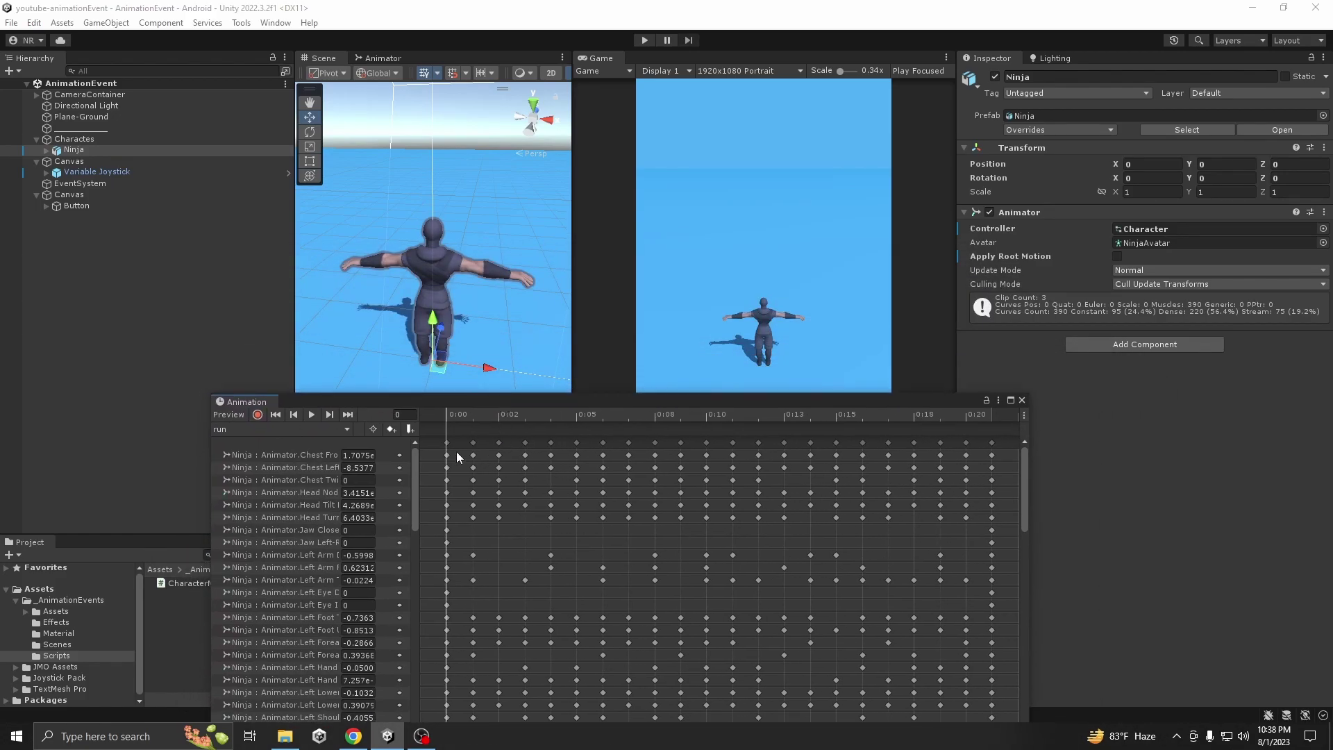
Step: Scrub through the run clip to inspect the footfalls and add an animation event at frame 10
left_click(464, 397)
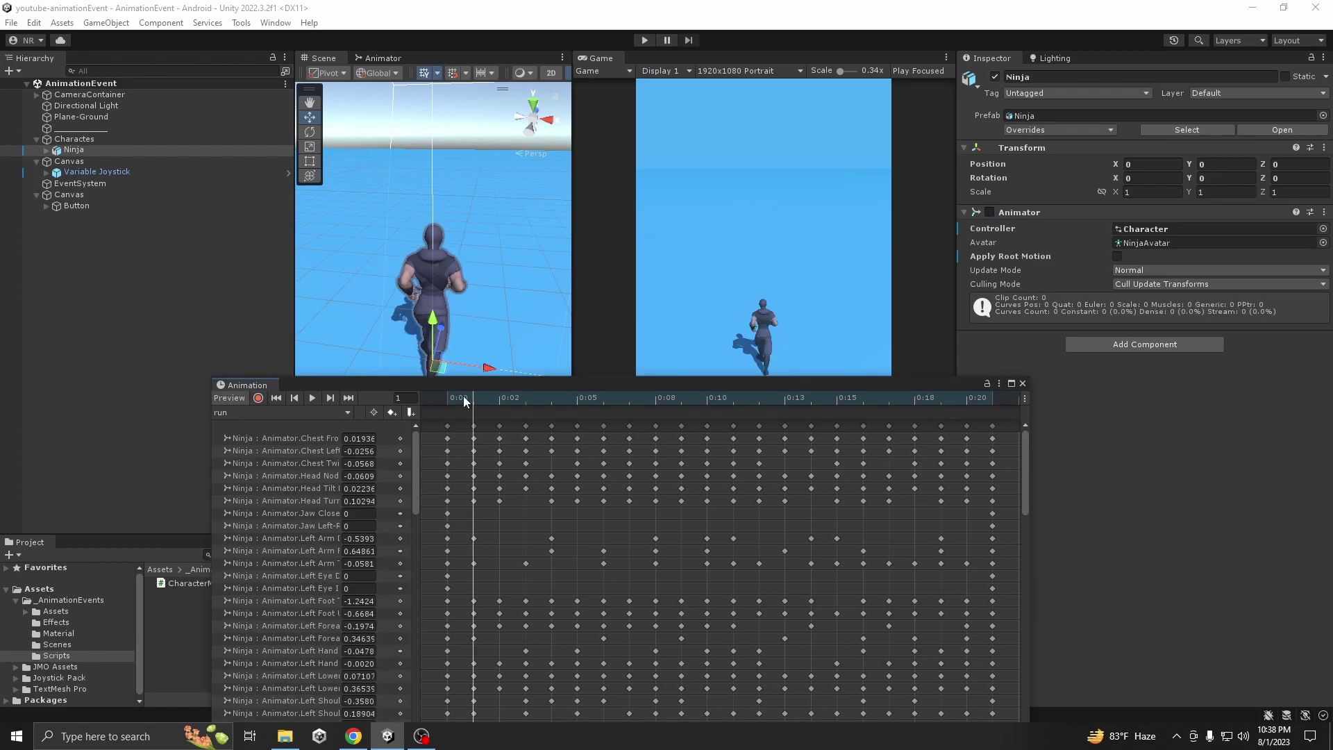
left_click_drag(474, 399, 837, 400)
scroll(421, 276, "up", 3)
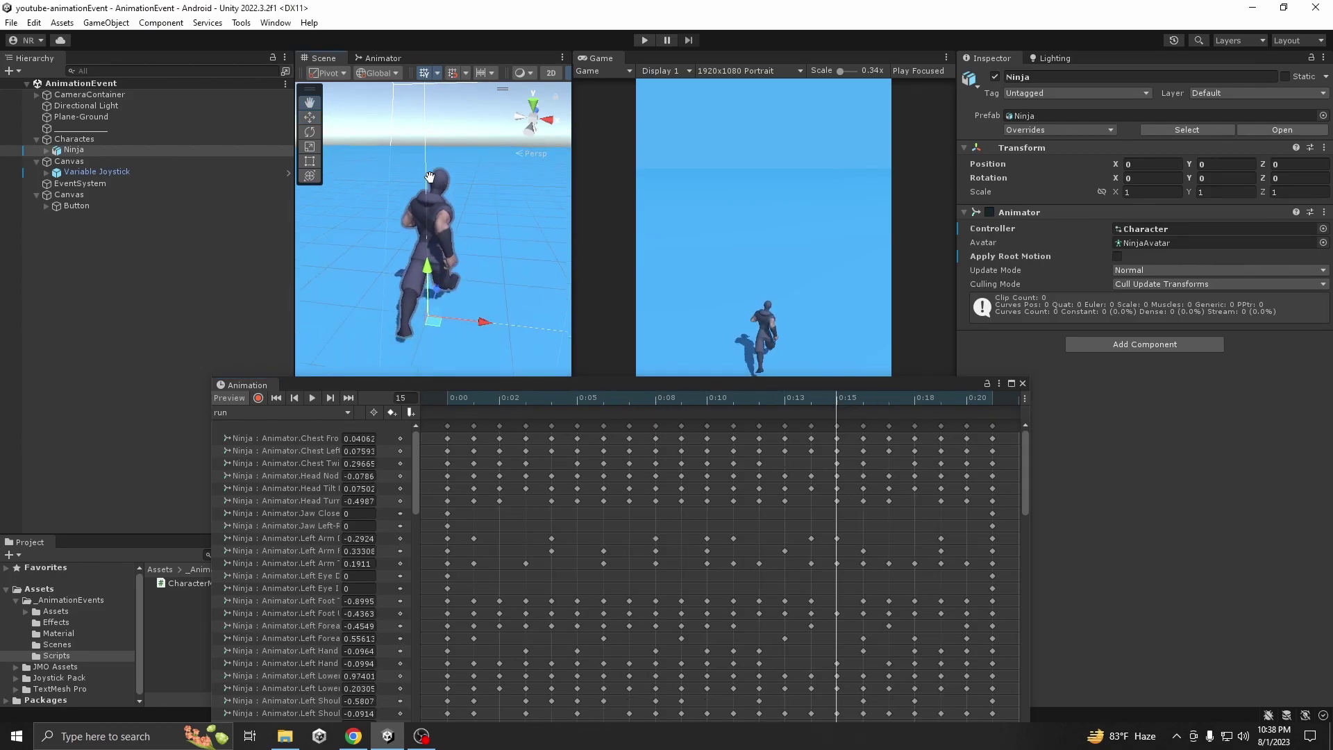
scroll(420, 281, "up", 4)
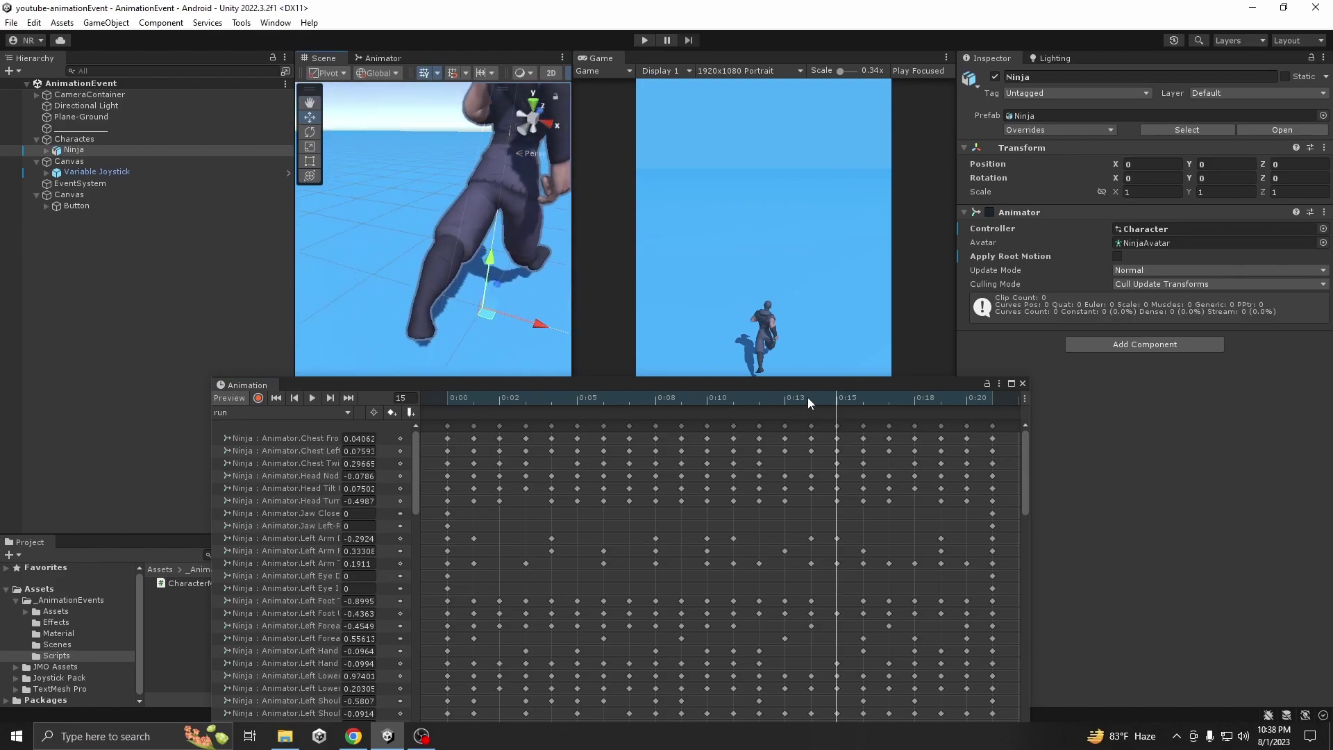
left_click_drag(838, 398, 444, 395)
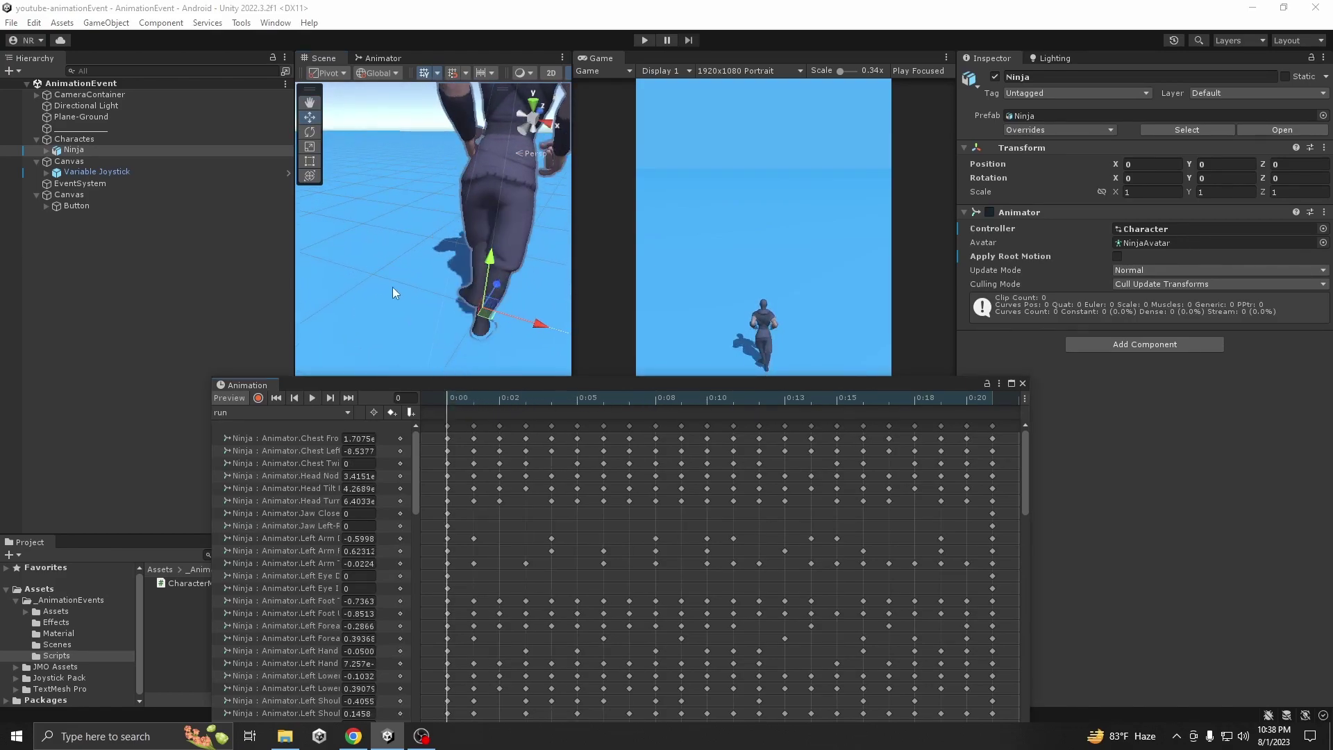
left_click_drag(393, 286, 479, 299, "alt")
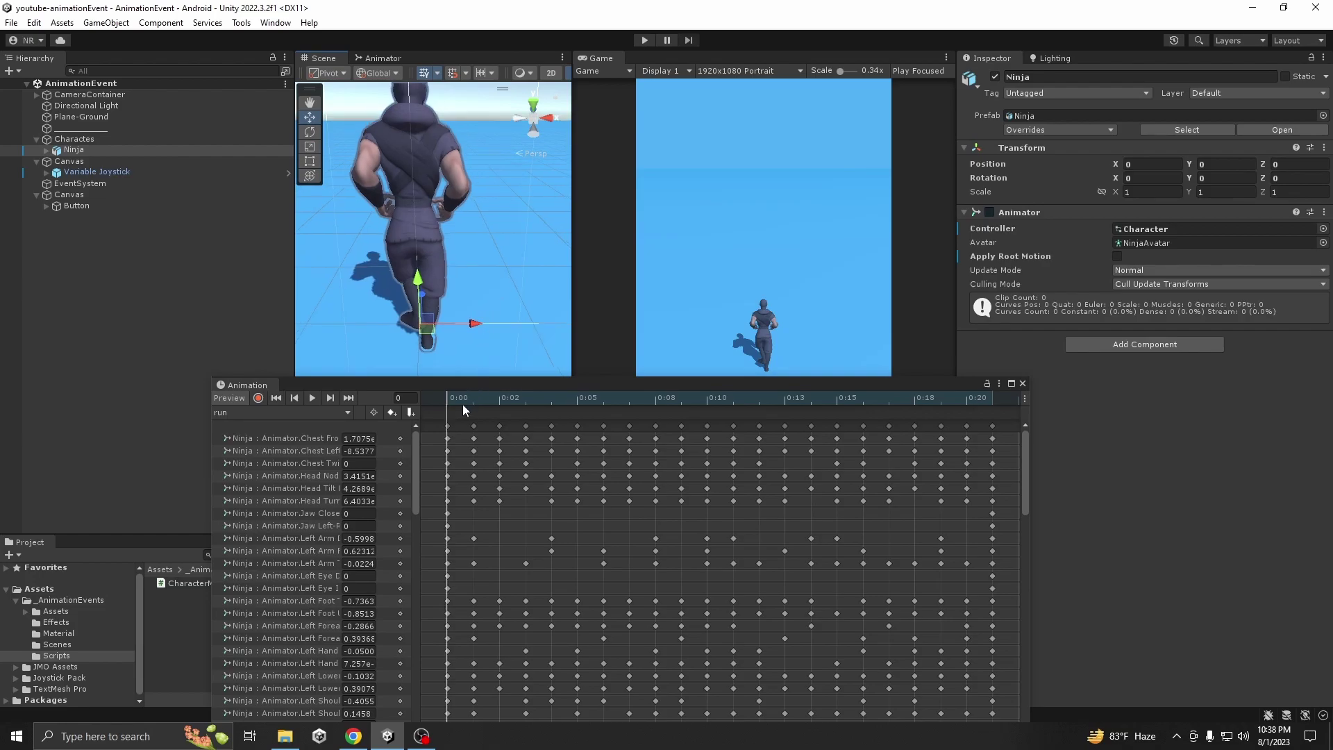
left_click_drag(449, 398, 714, 423)
left_click_drag(514, 322, 511, 246, "alt")
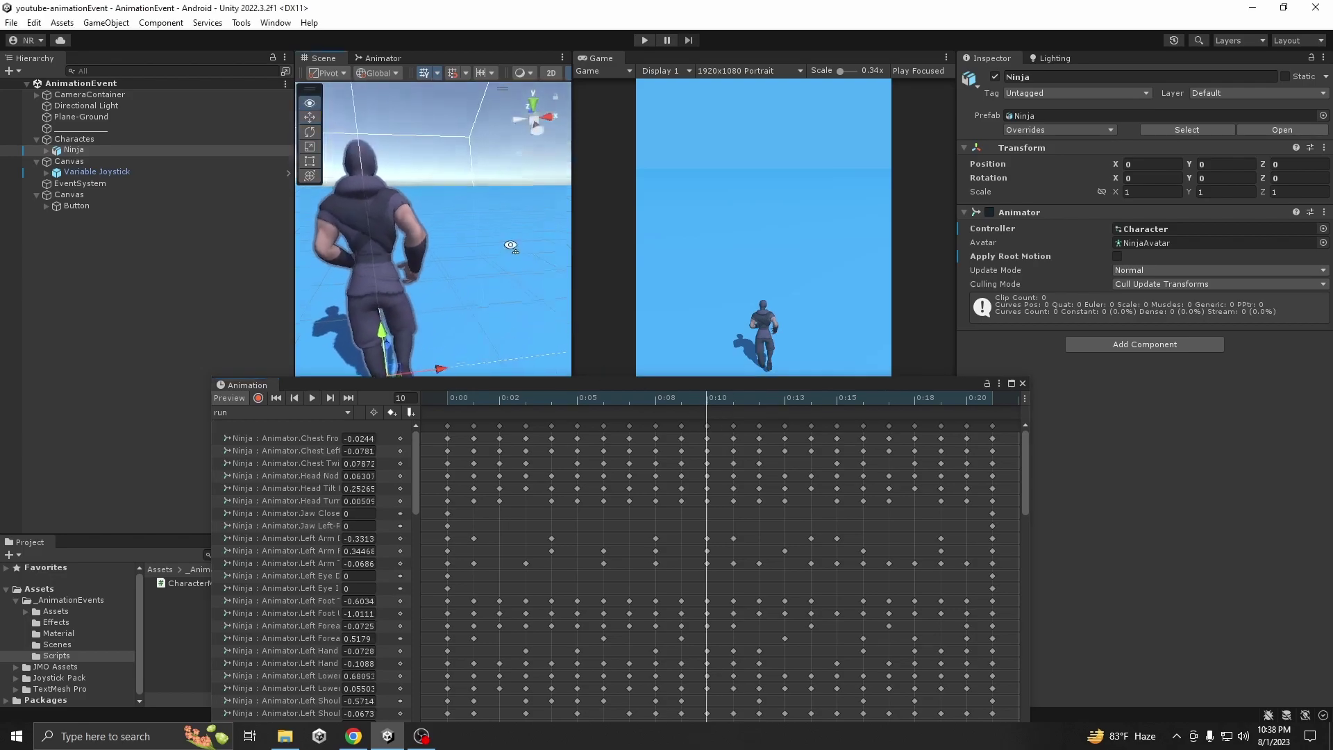
scroll(511, 246, "up", 5)
scroll(460, 271, "up", 3)
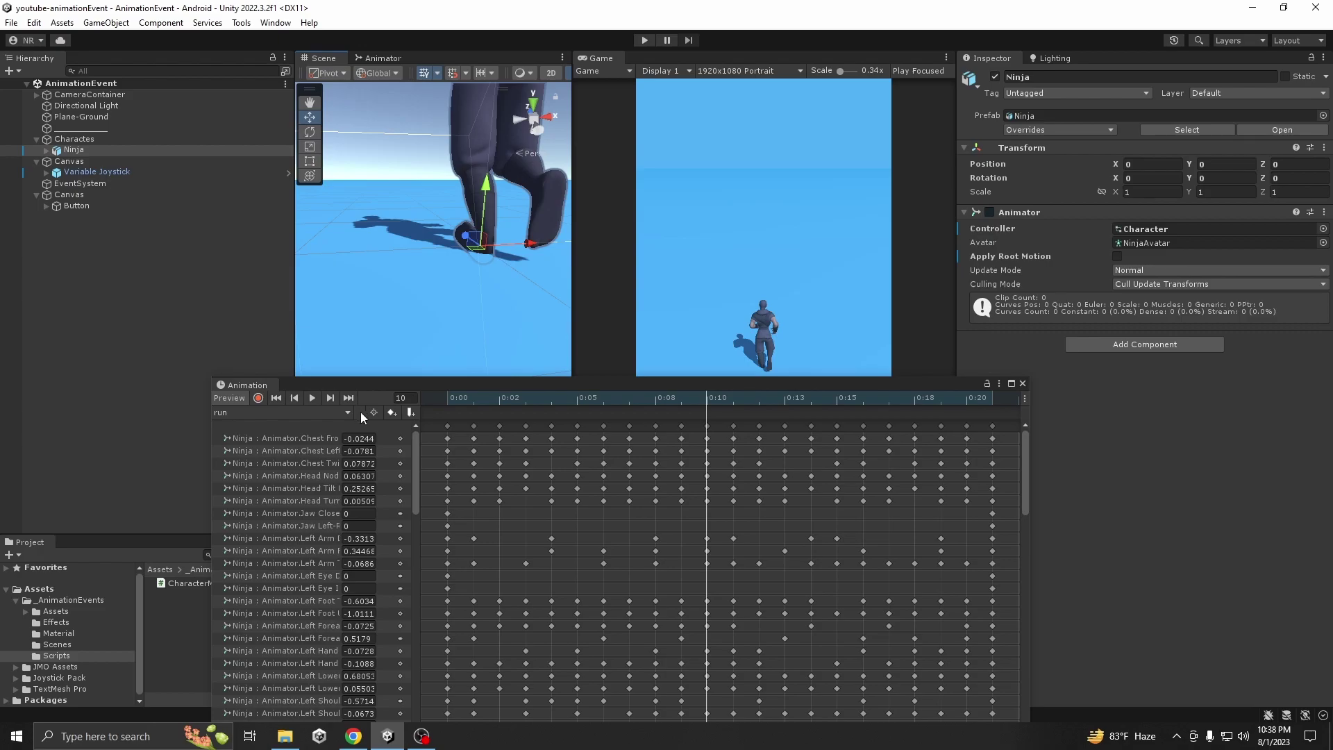
left_click(411, 414)
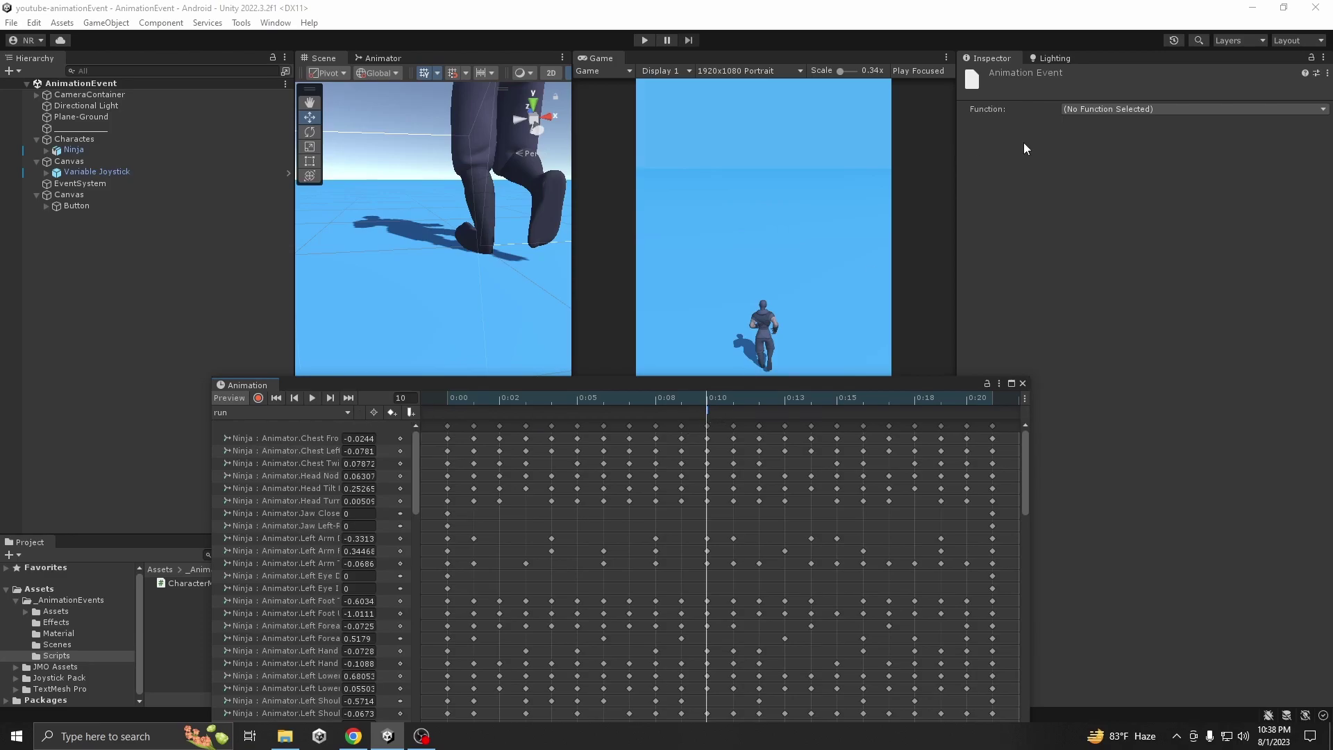
Step: Add a second animation event at frame 18 of the run clip for the other foot's step
scroll(457, 288, "down", 3)
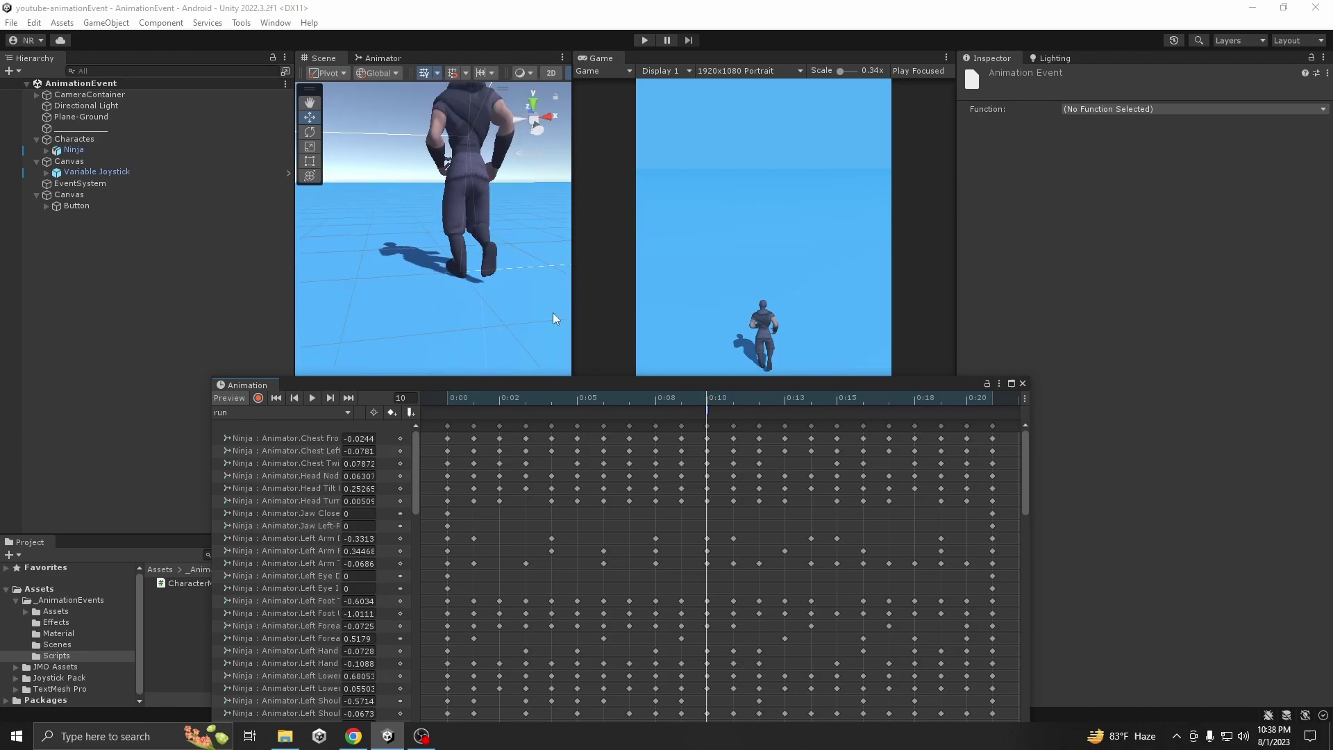
right_click_drag(553, 312, 465, 312)
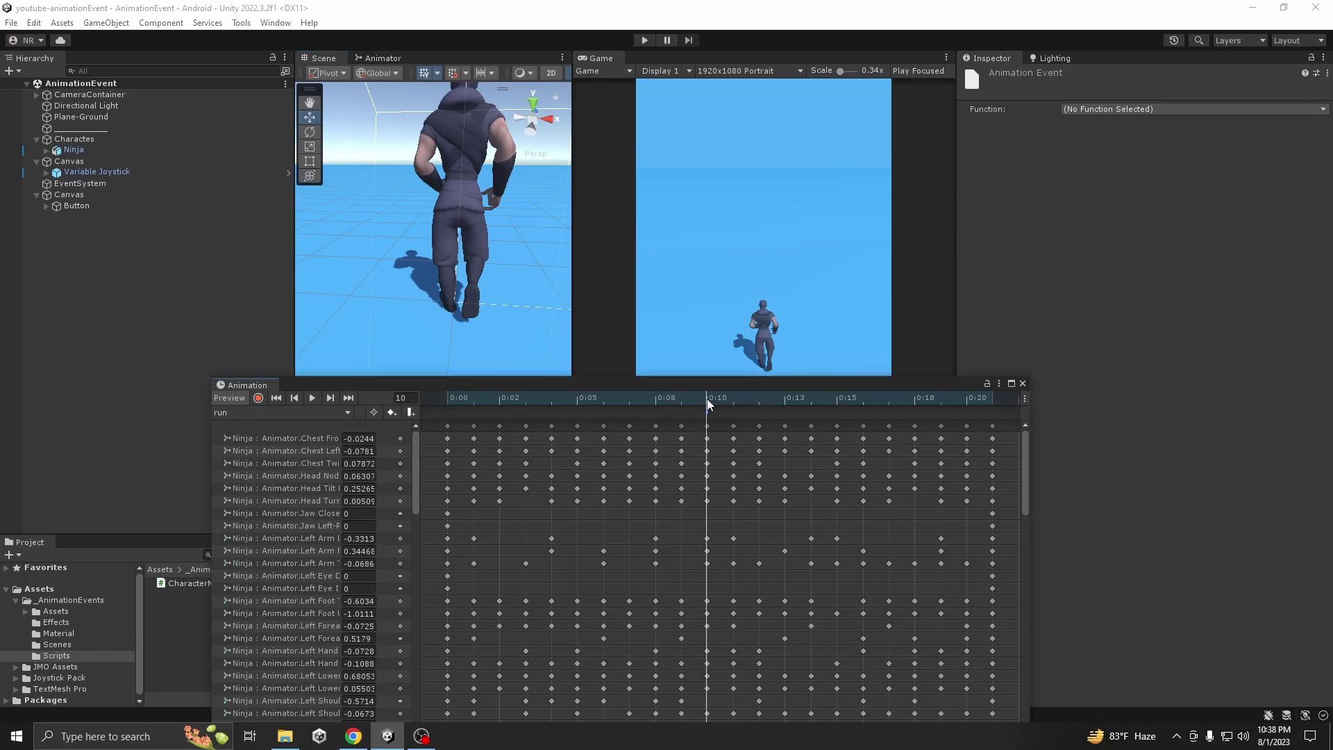
left_click_drag(710, 402, 915, 407)
scroll(485, 275, "up", 5)
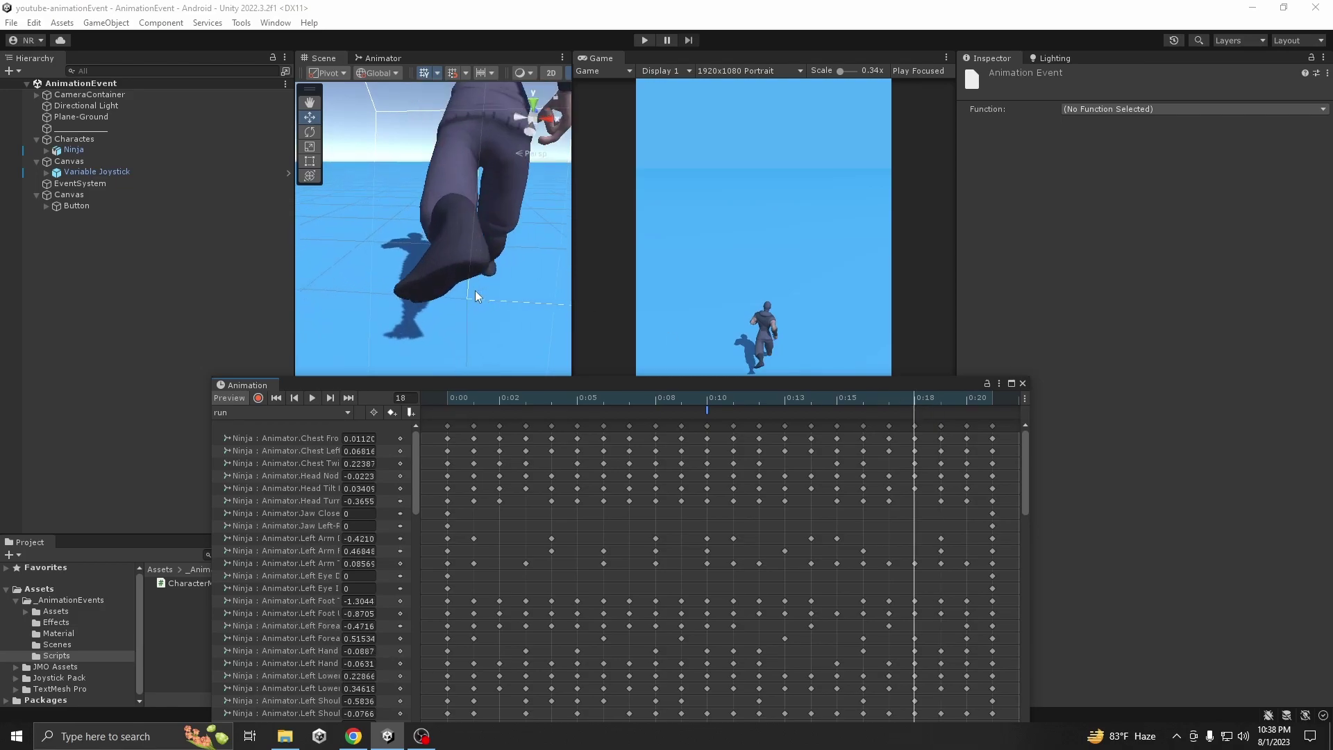
left_click_drag(397, 270, 536, 277, "alt")
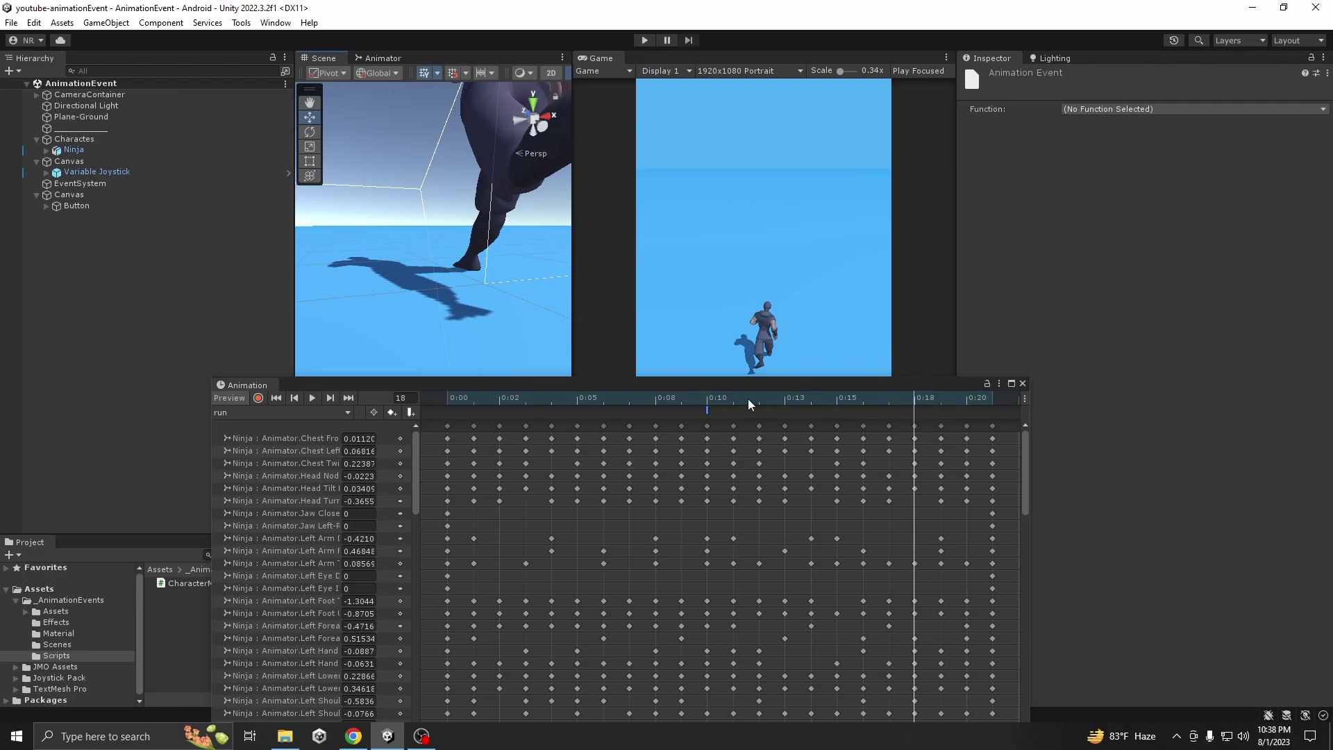
left_click(411, 415)
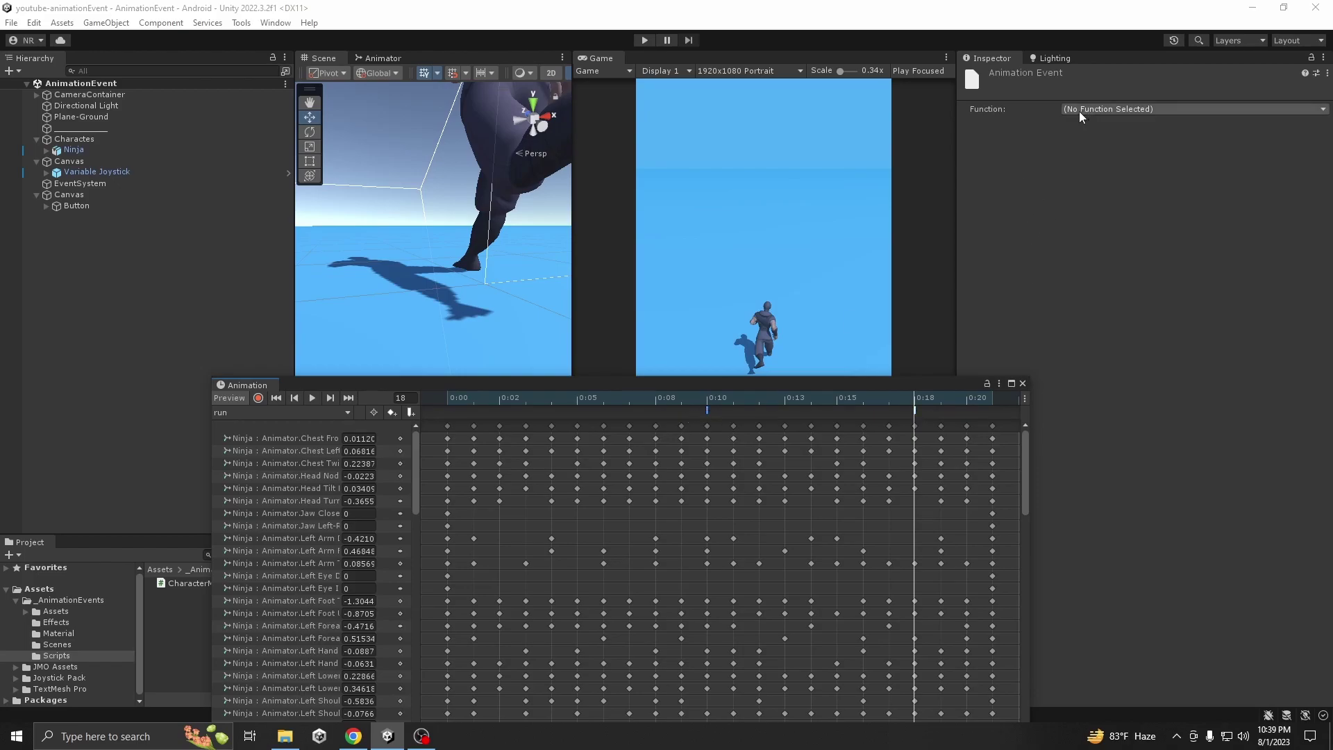
Step: Check which functions can be assigned to the frame 18 event and close the Animation window
left_click(1120, 108)
left_click(1110, 129)
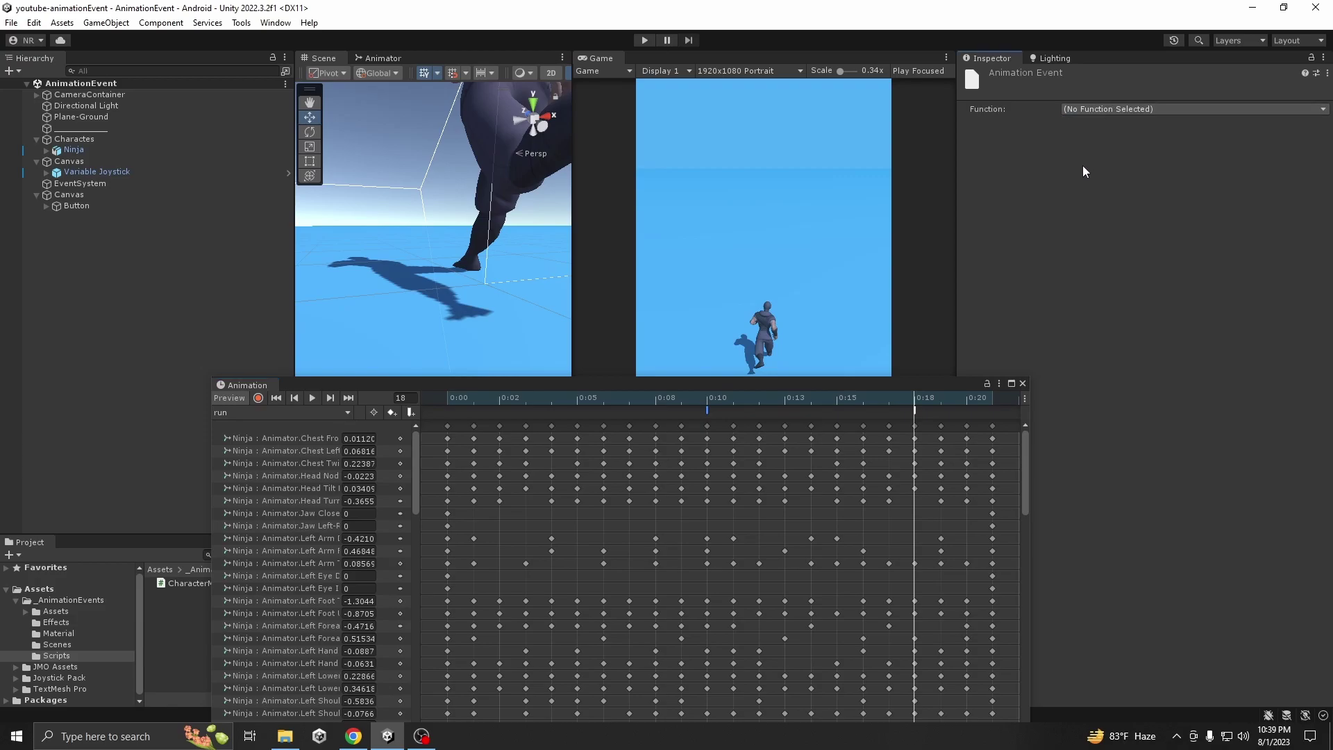
left_click(1107, 111)
left_click(1120, 157)
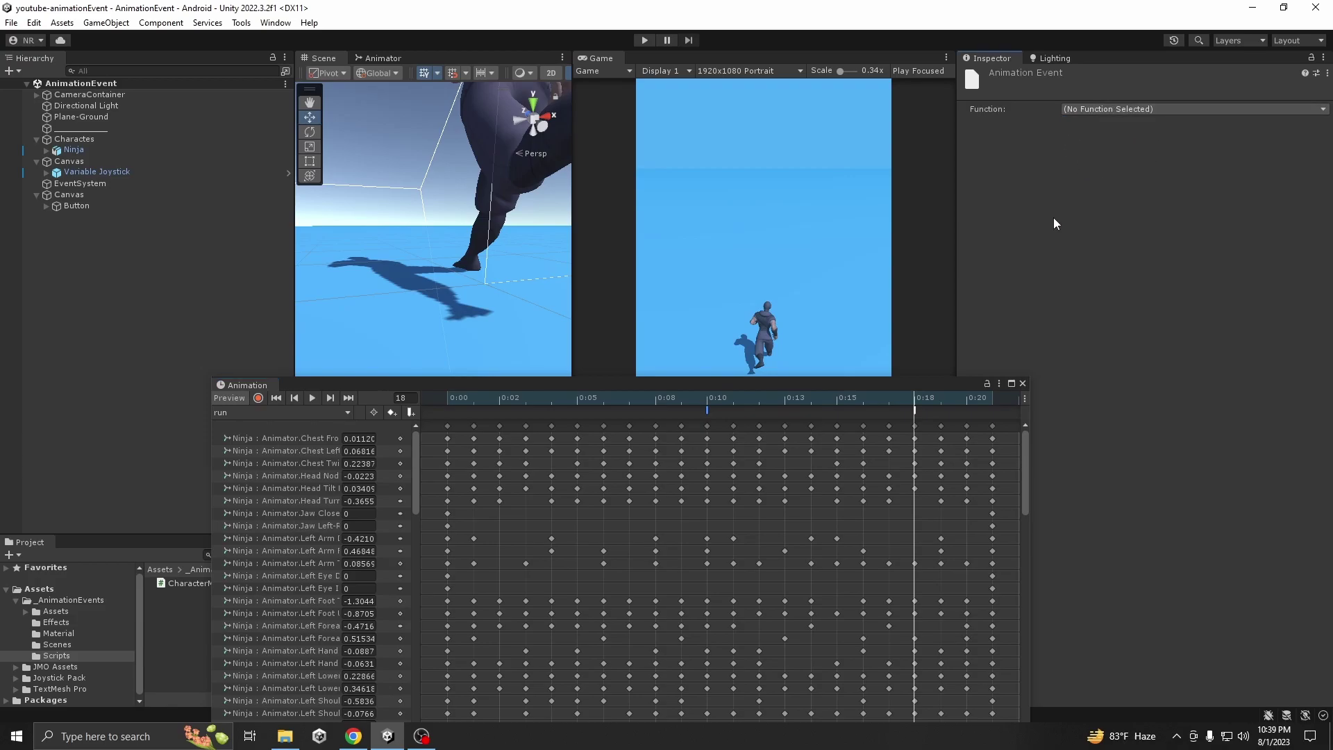
left_click(1022, 383)
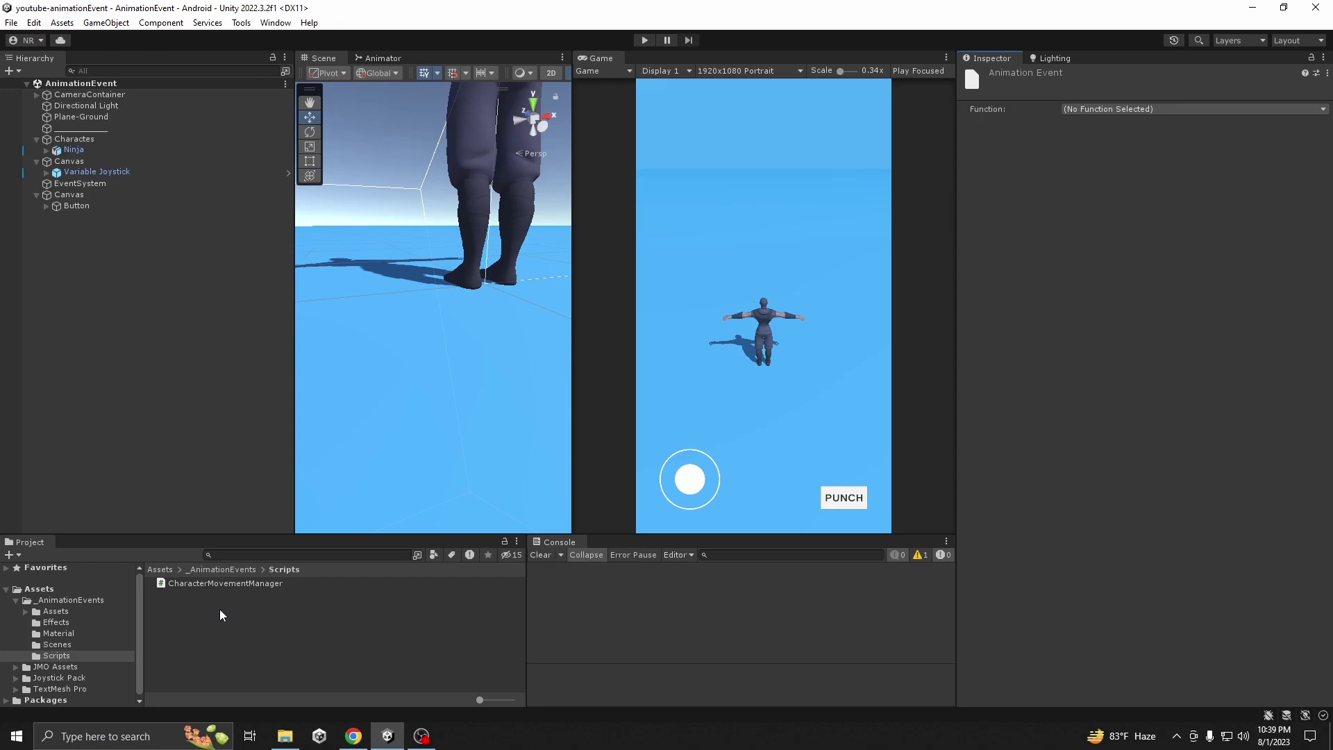
Step: Create a C# script named AnimationEventController in the Scripts folder
right_click(197, 611)
mouse_move(299, 236)
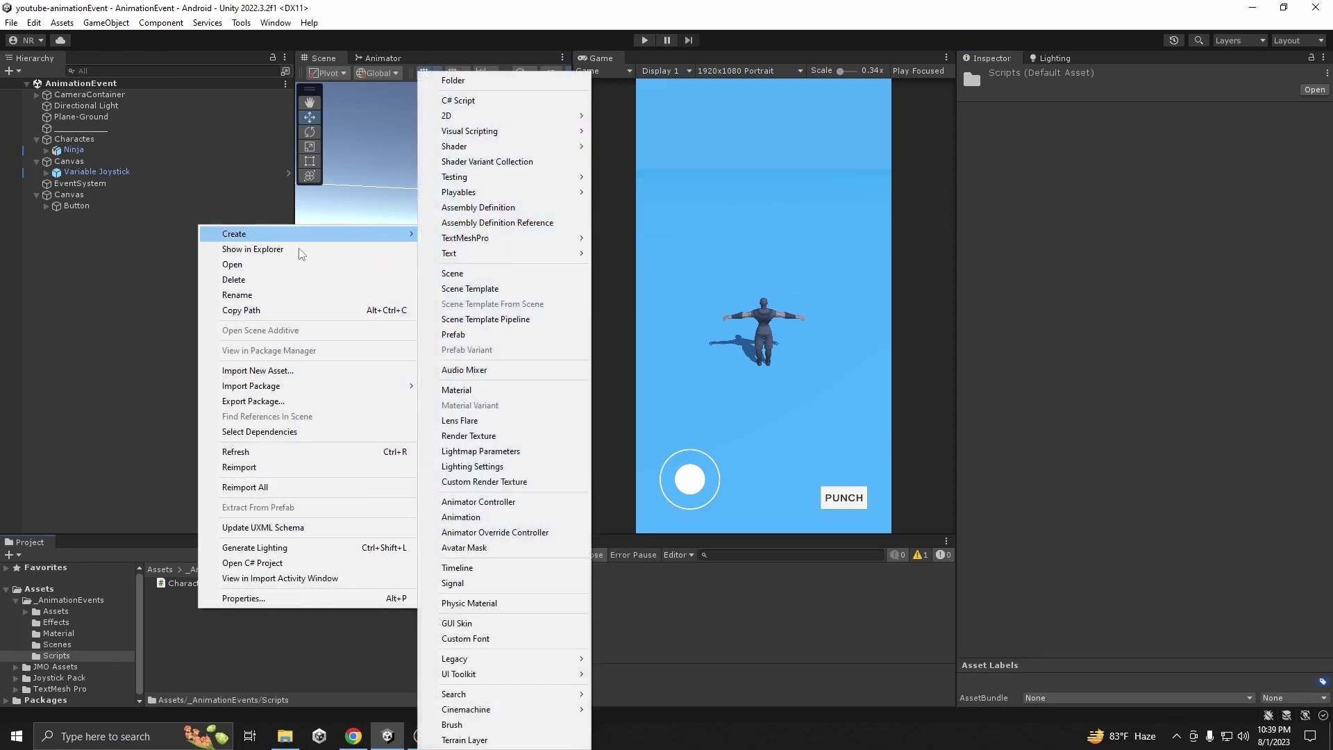
left_click(473, 103)
type("Al")
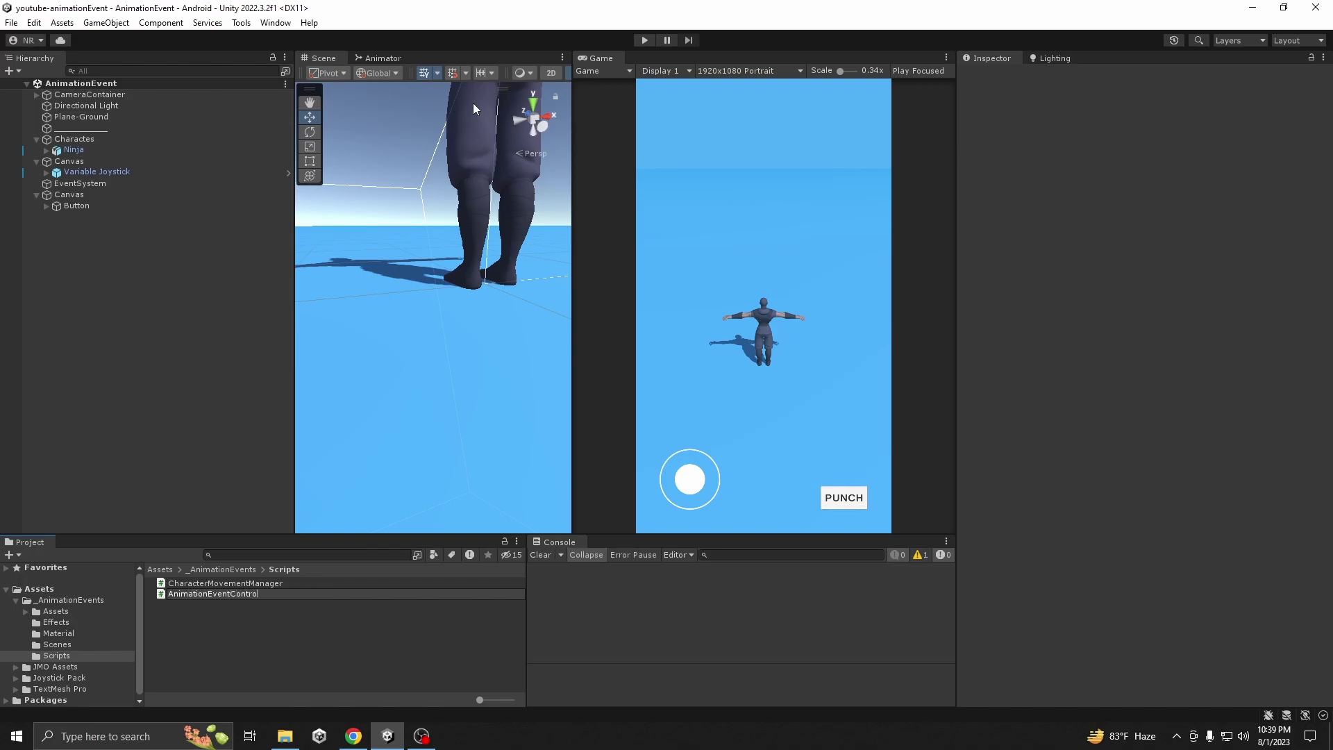
key("Return")
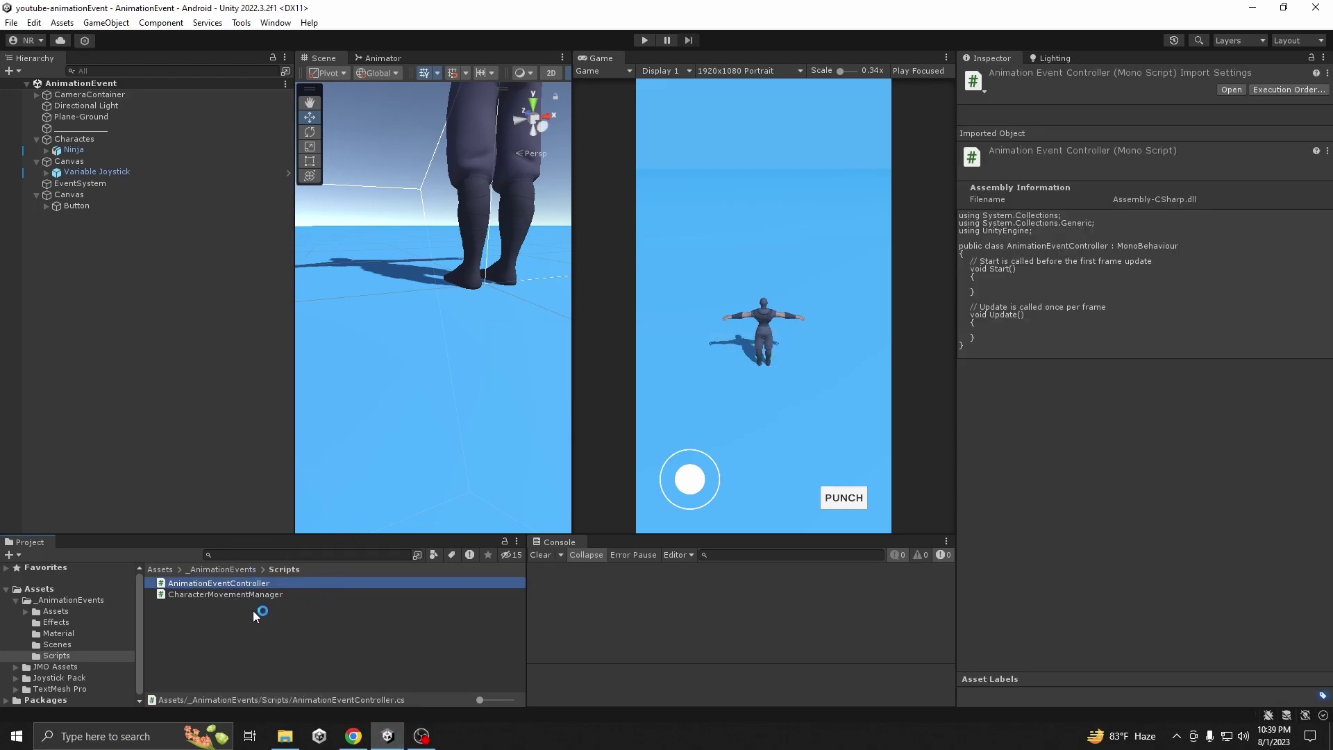
left_click(253, 610)
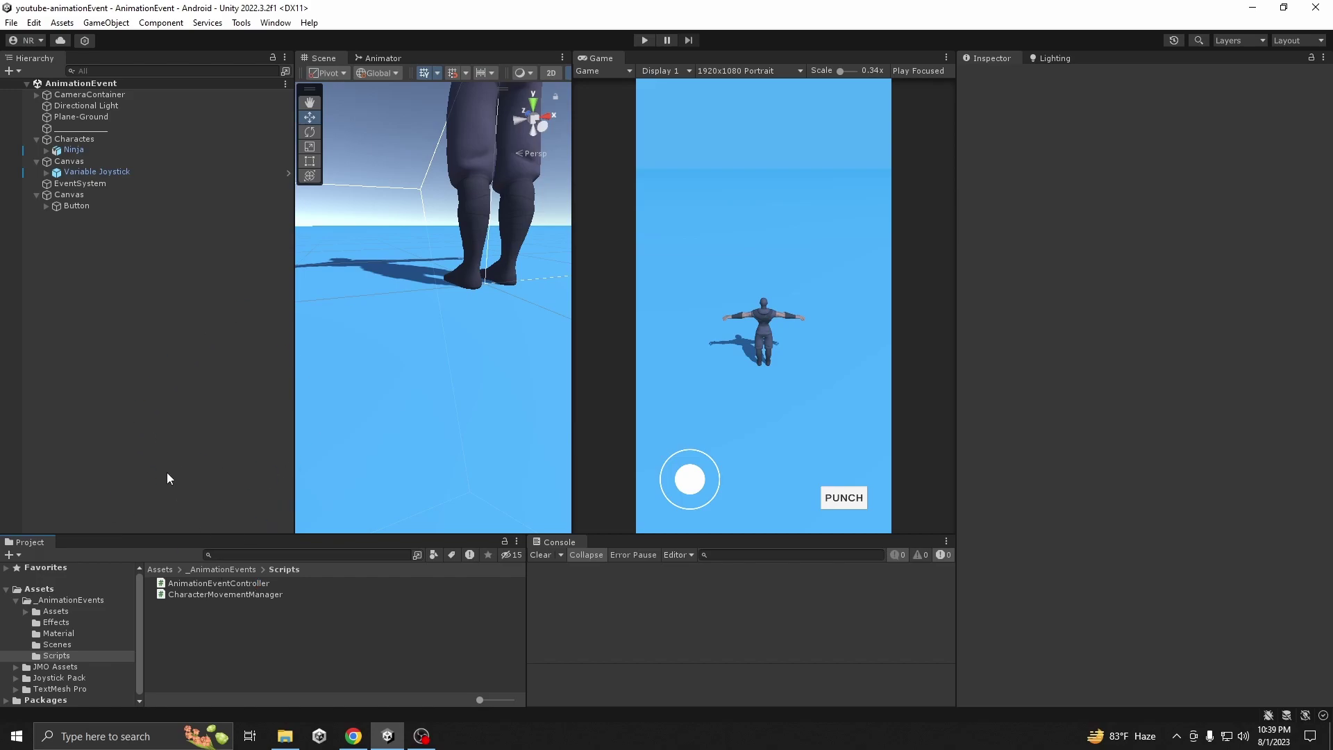
Step: Examine the ninja's feet up close in the Scene view
scroll(410, 313, "down", 5)
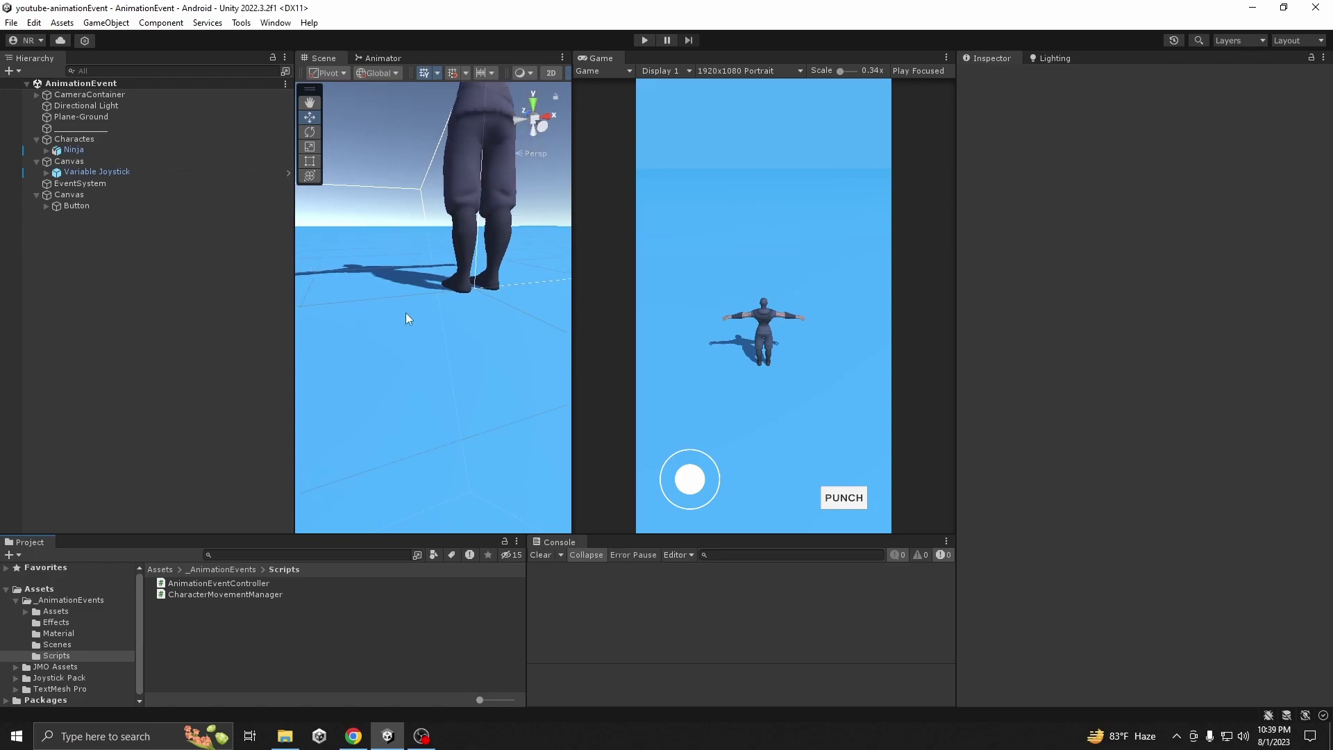
scroll(327, 389, "up", 5)
mouse_move(410, 331)
middle_mouse_down()
mouse_move(363, 336)
mouse_move(417, 344)
middle_mouse_up()
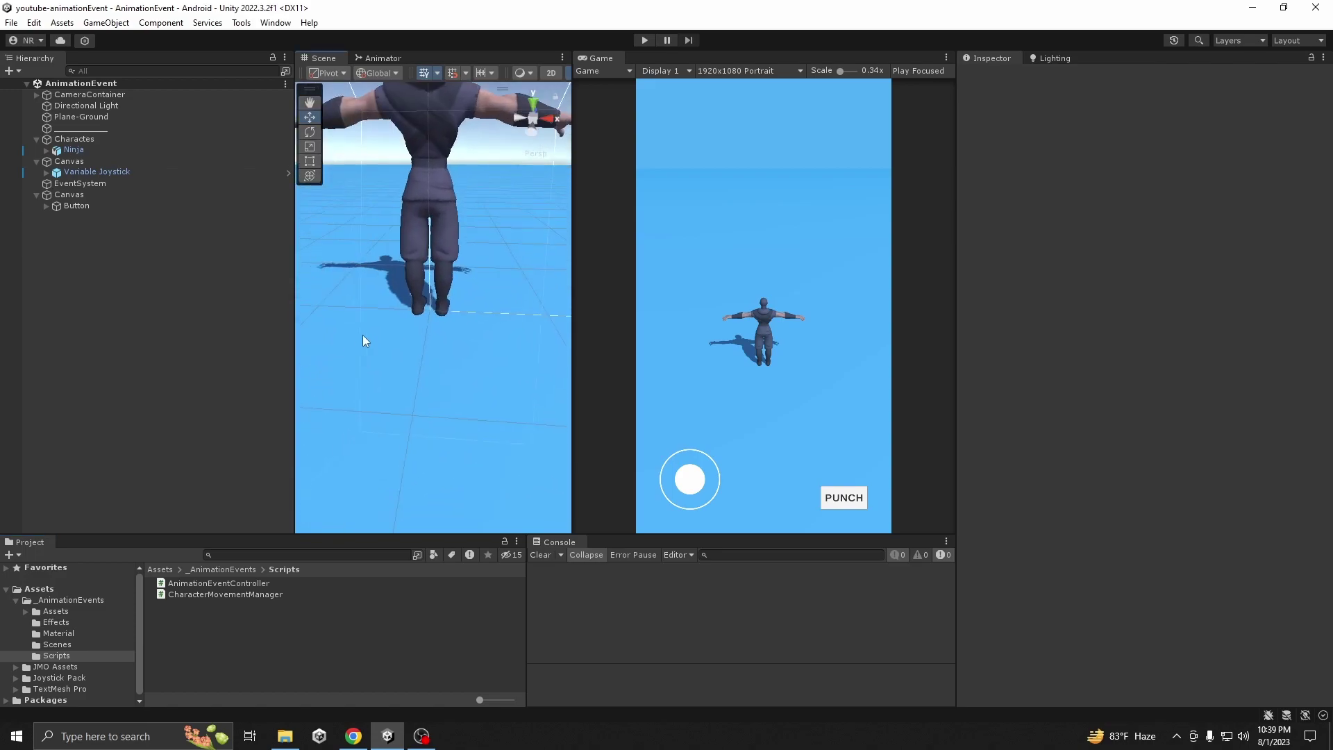
scroll(417, 345, "up", 5)
scroll(435, 348, "down", 1)
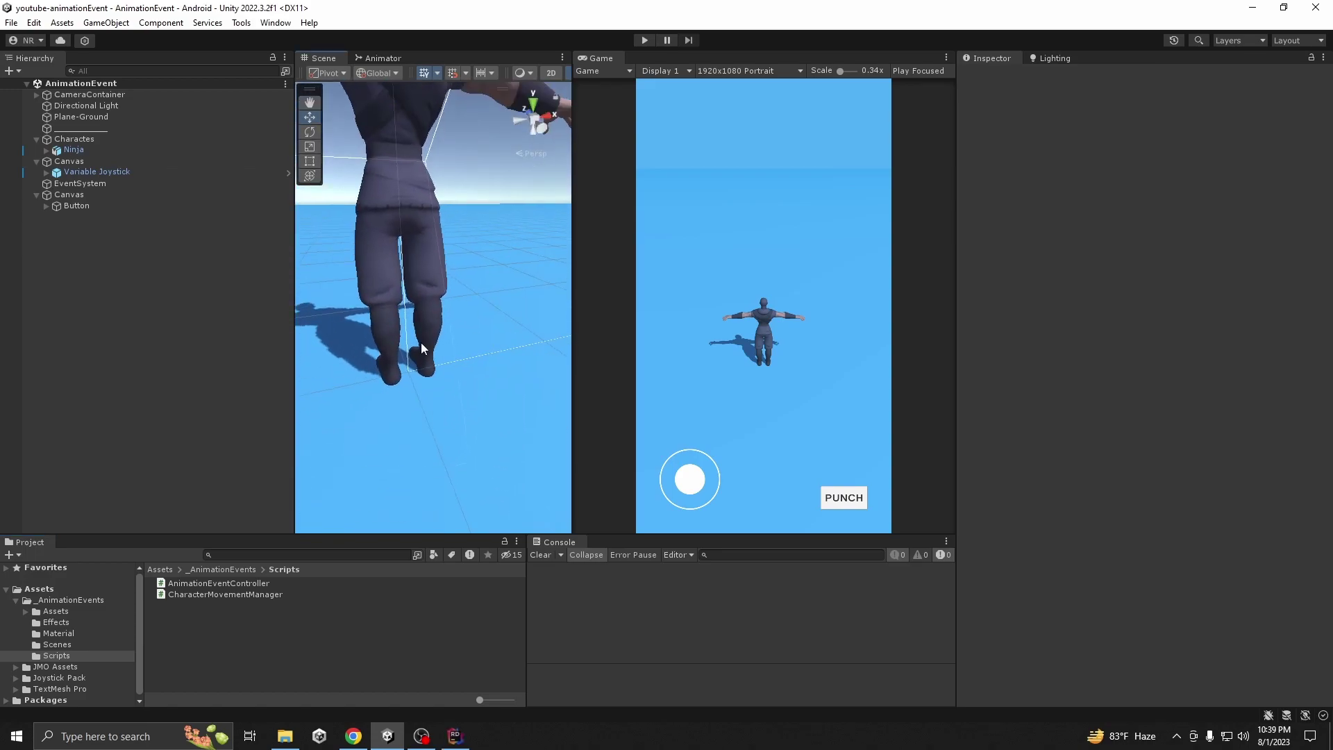
left_click_drag(421, 343, 442, 280, "alt")
scroll(431, 335, "up", 2)
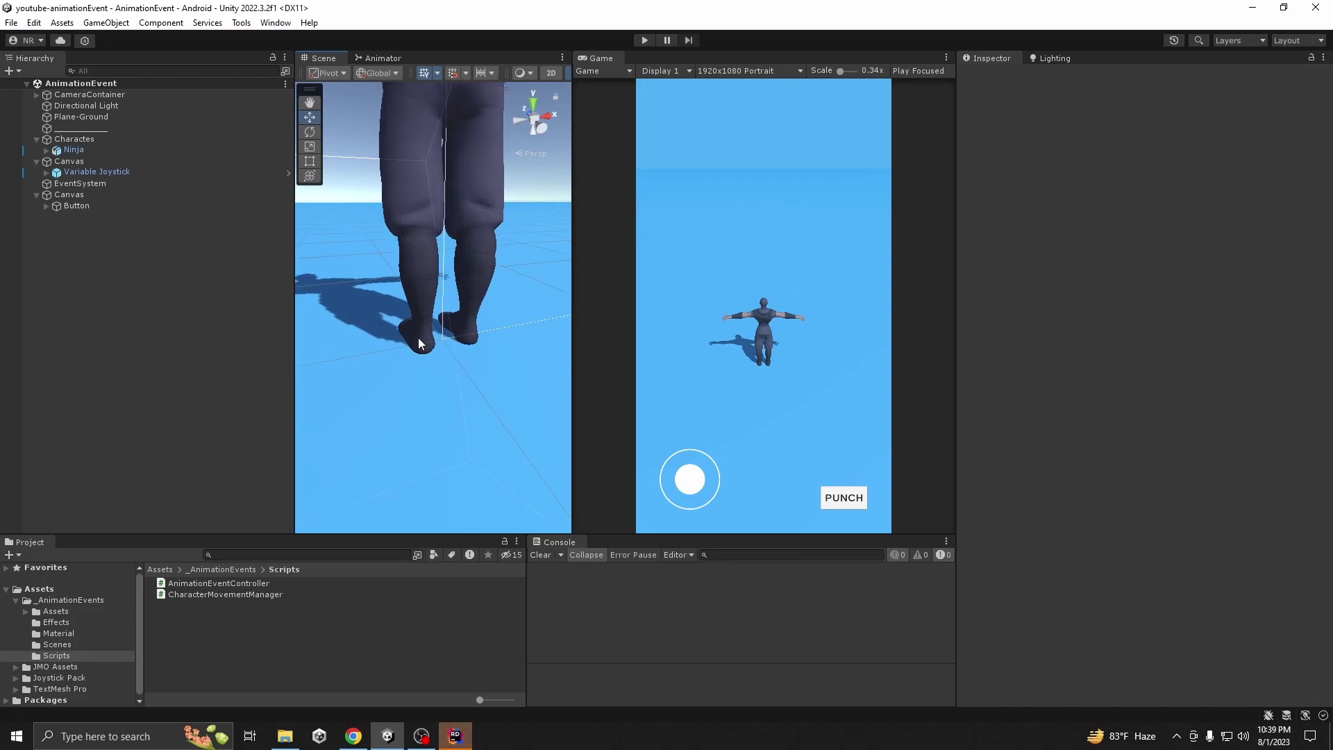
Step: Expand the Ninja's bone hierarchy down to the right toe base and inspect where RightLegParticle sits on the foot
left_click(46, 150)
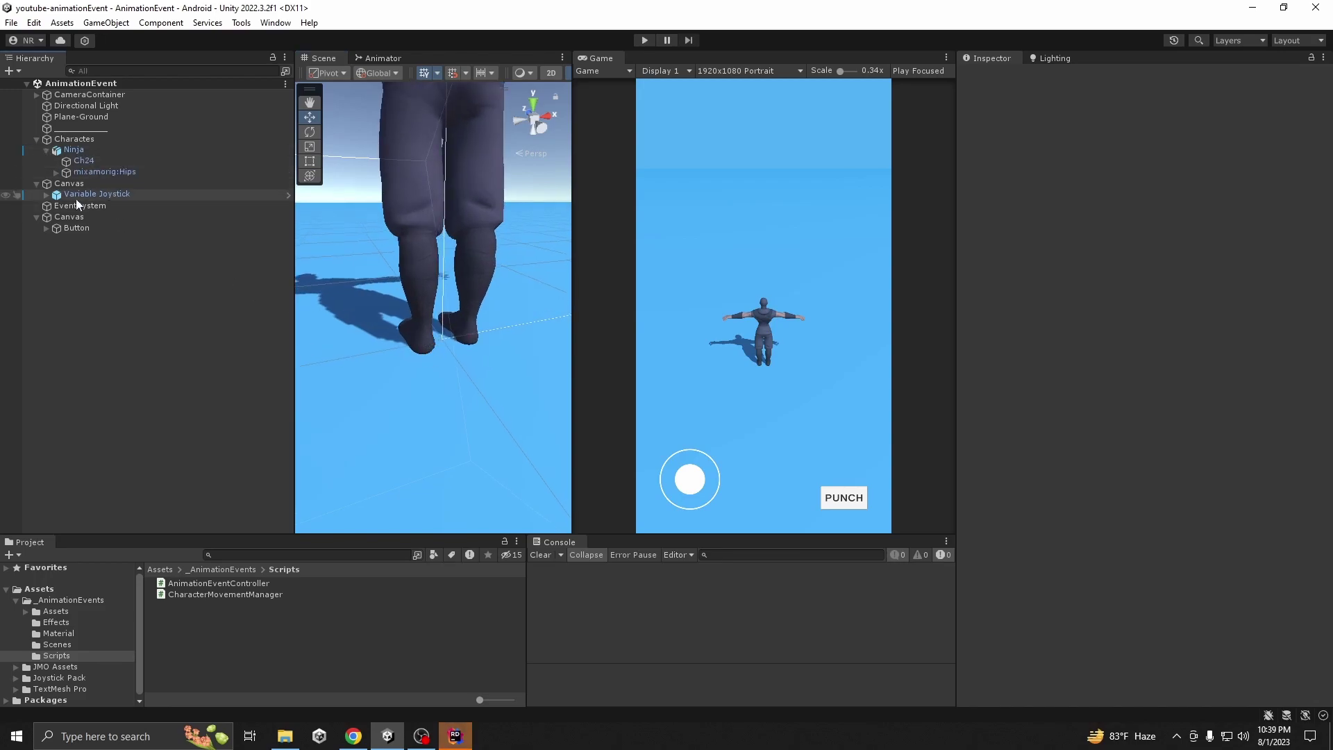
left_click(74, 150)
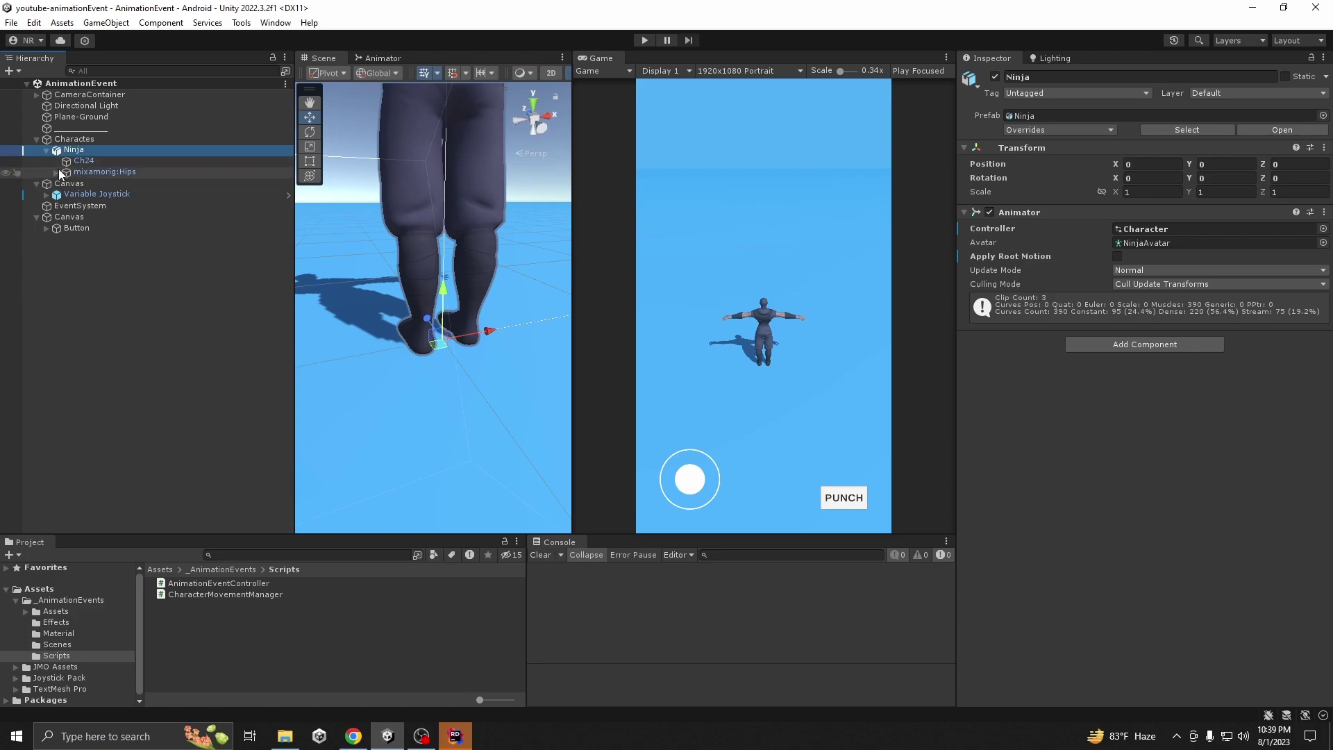
left_click(56, 172)
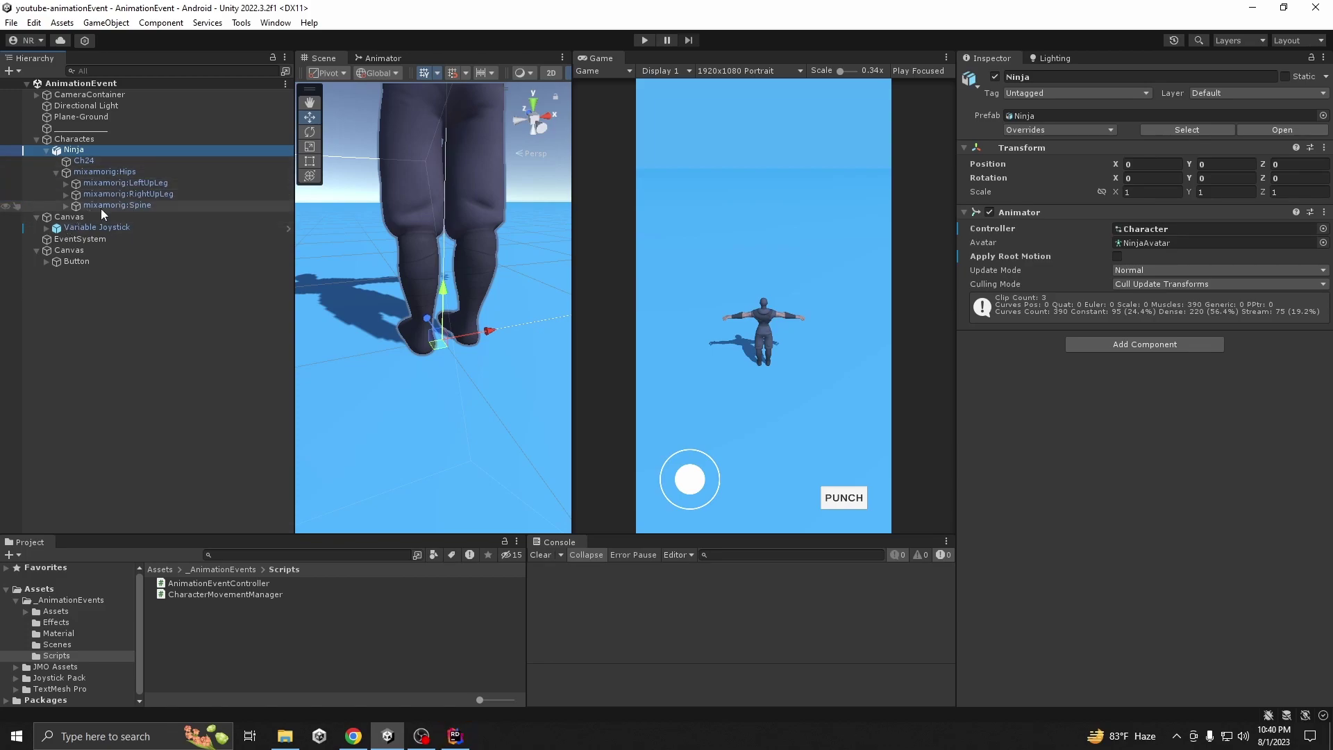
left_click(65, 194)
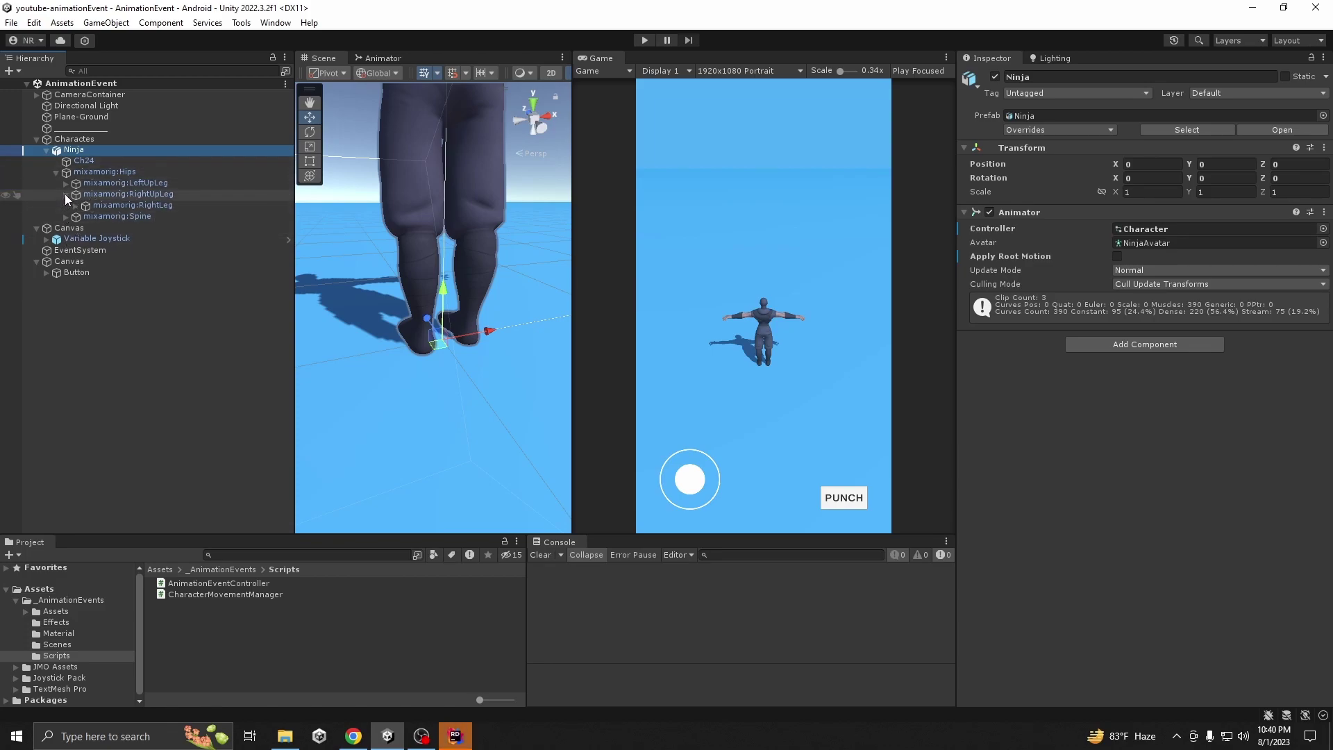
left_click(75, 205)
left_click(84, 217)
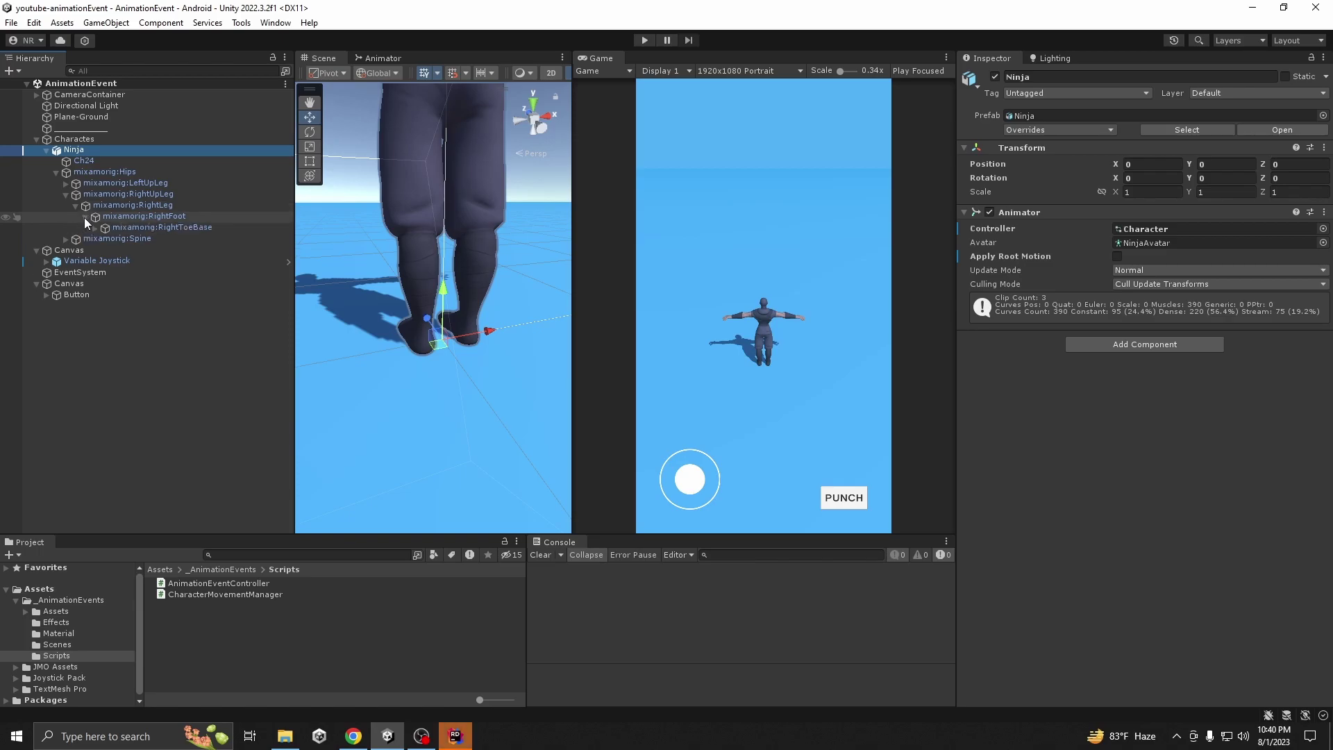
left_click(94, 227)
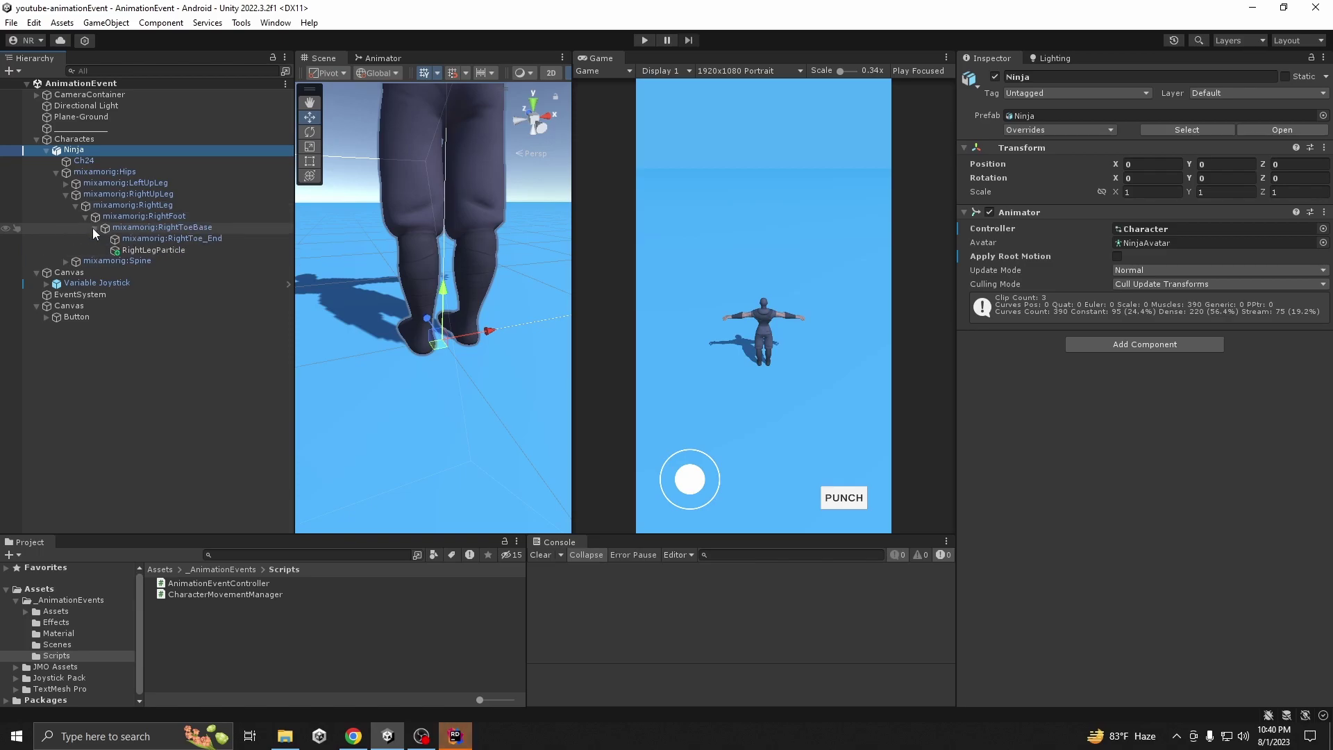
left_click(150, 251)
scroll(354, 327, "up", 3)
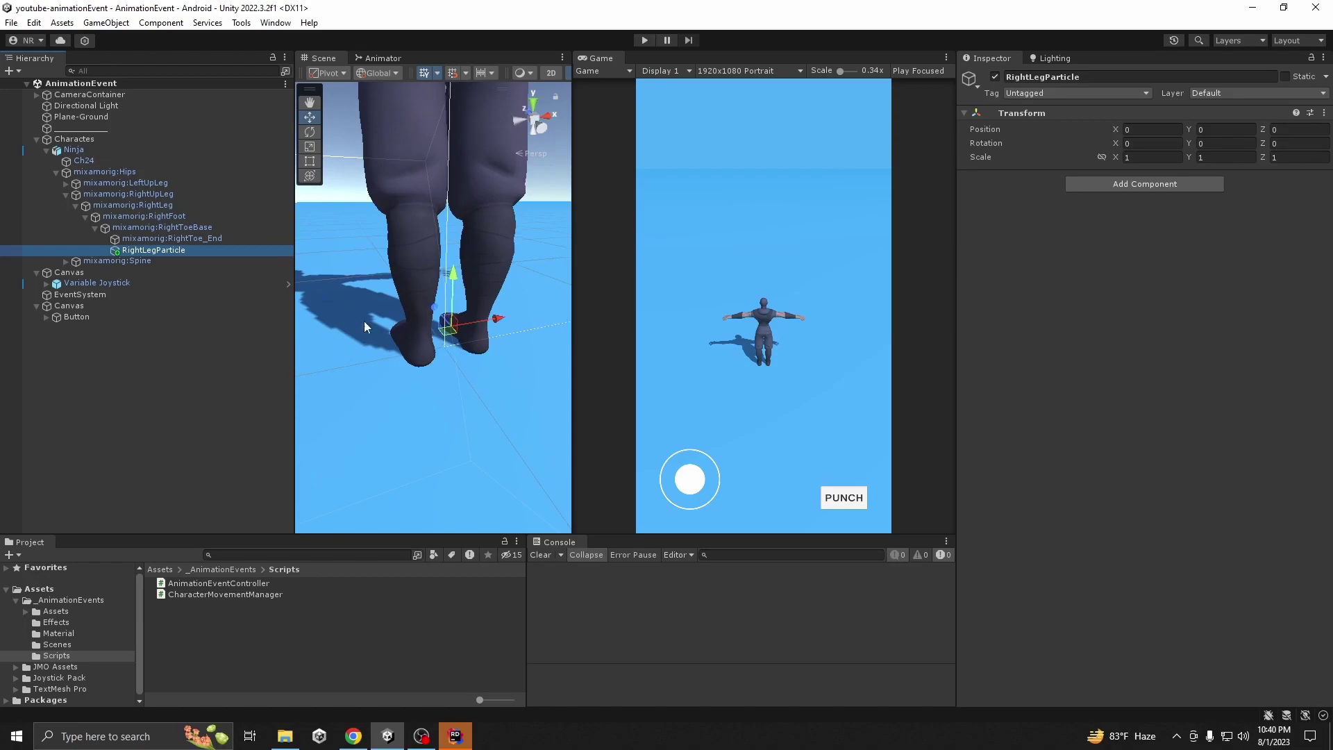
middle_click_drag(364, 321, 306, 314)
scroll(423, 315, "down", 5)
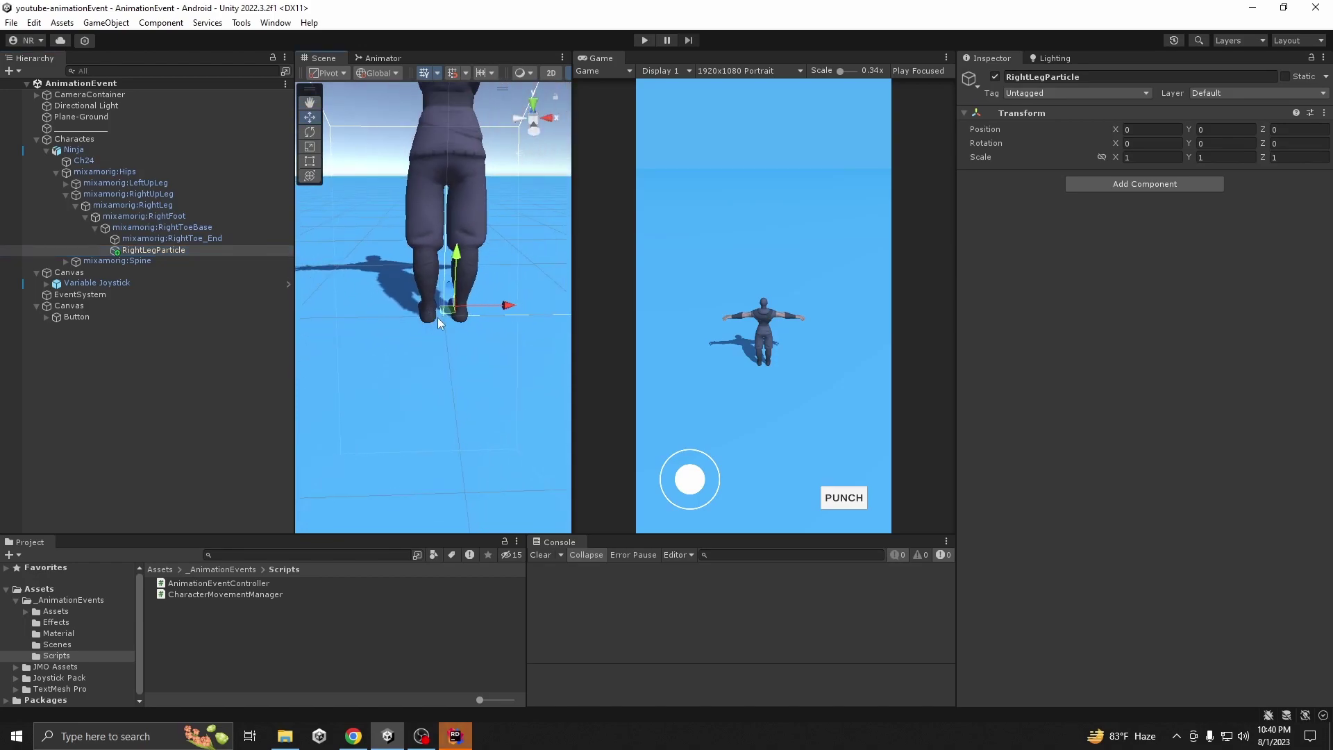
scroll(396, 444, "down", 2)
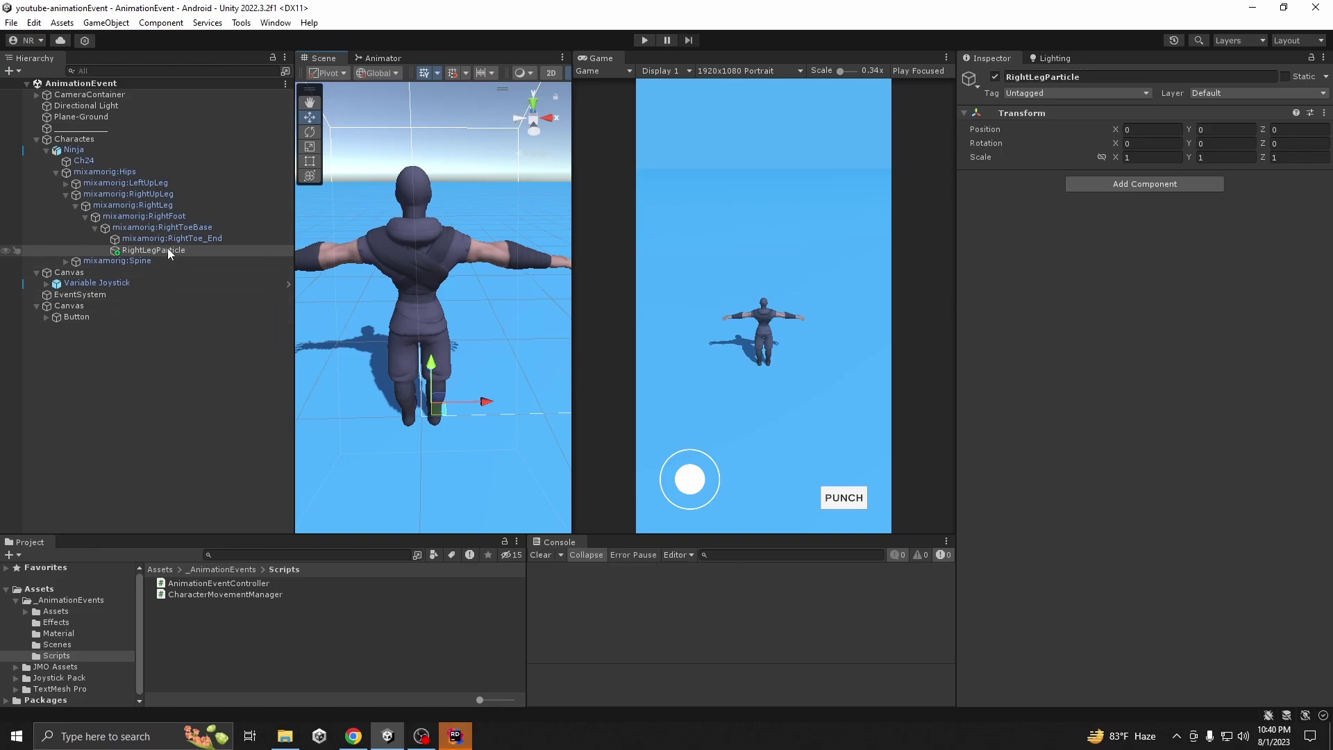
Step: Expand the left leg bones down to LeftToeBase and inspect LeftLegParticle alongside RightLegParticle
left_click(66, 183)
left_click(75, 194)
left_click(85, 206)
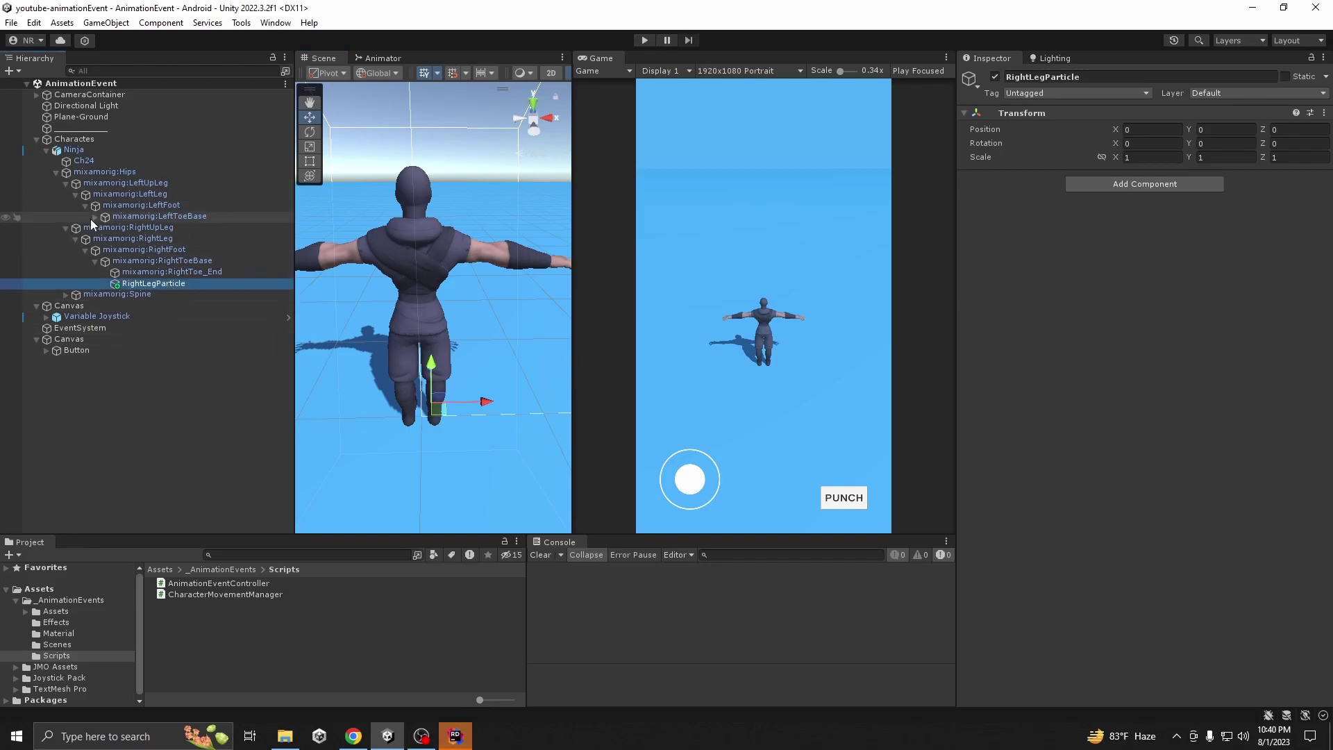
left_click(93, 218)
left_click(151, 240)
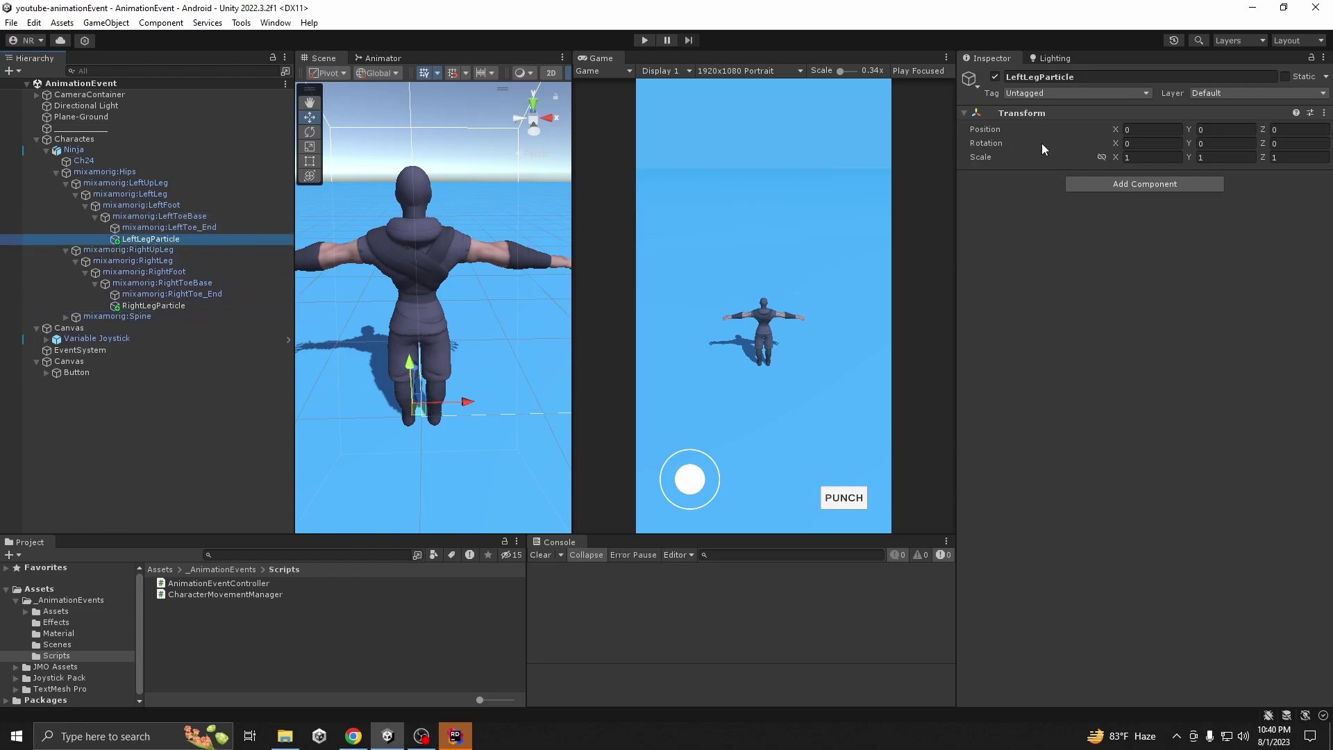
left_click(1096, 76)
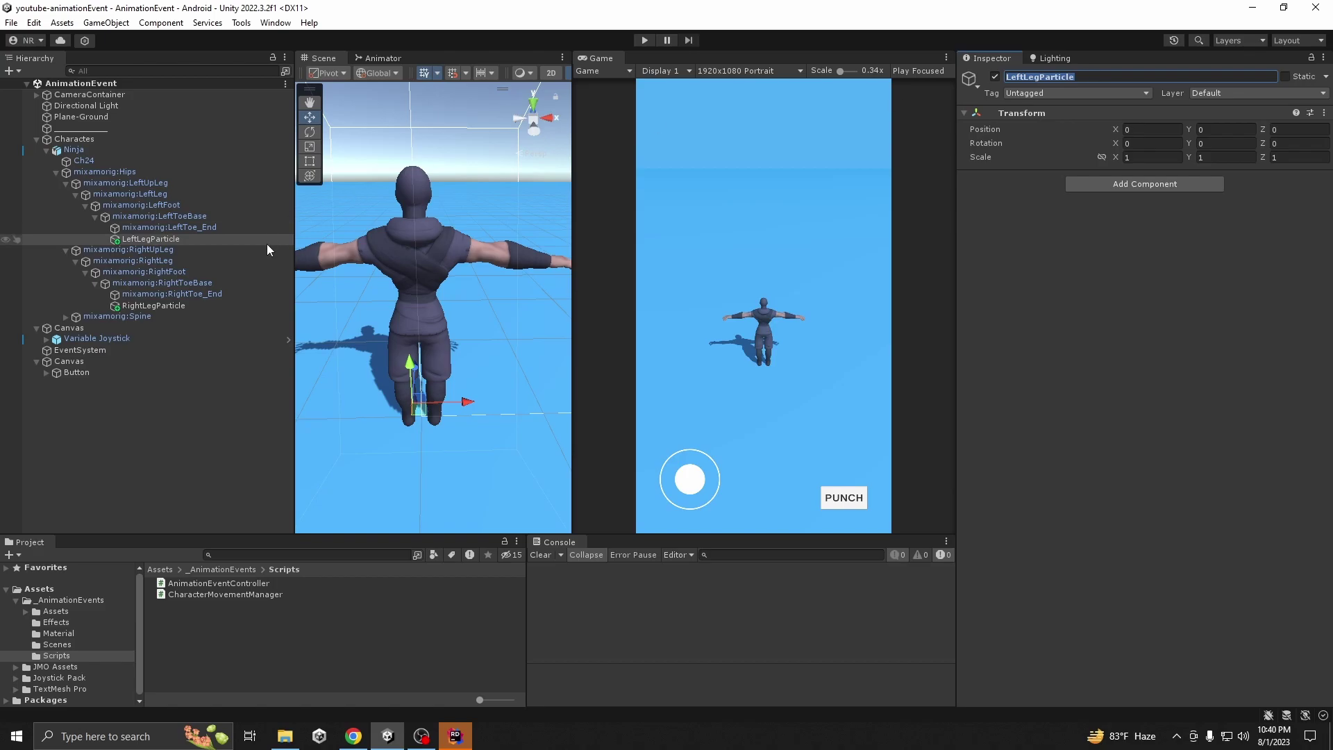
left_click(156, 306)
middle_click_drag(399, 328, 332, 273)
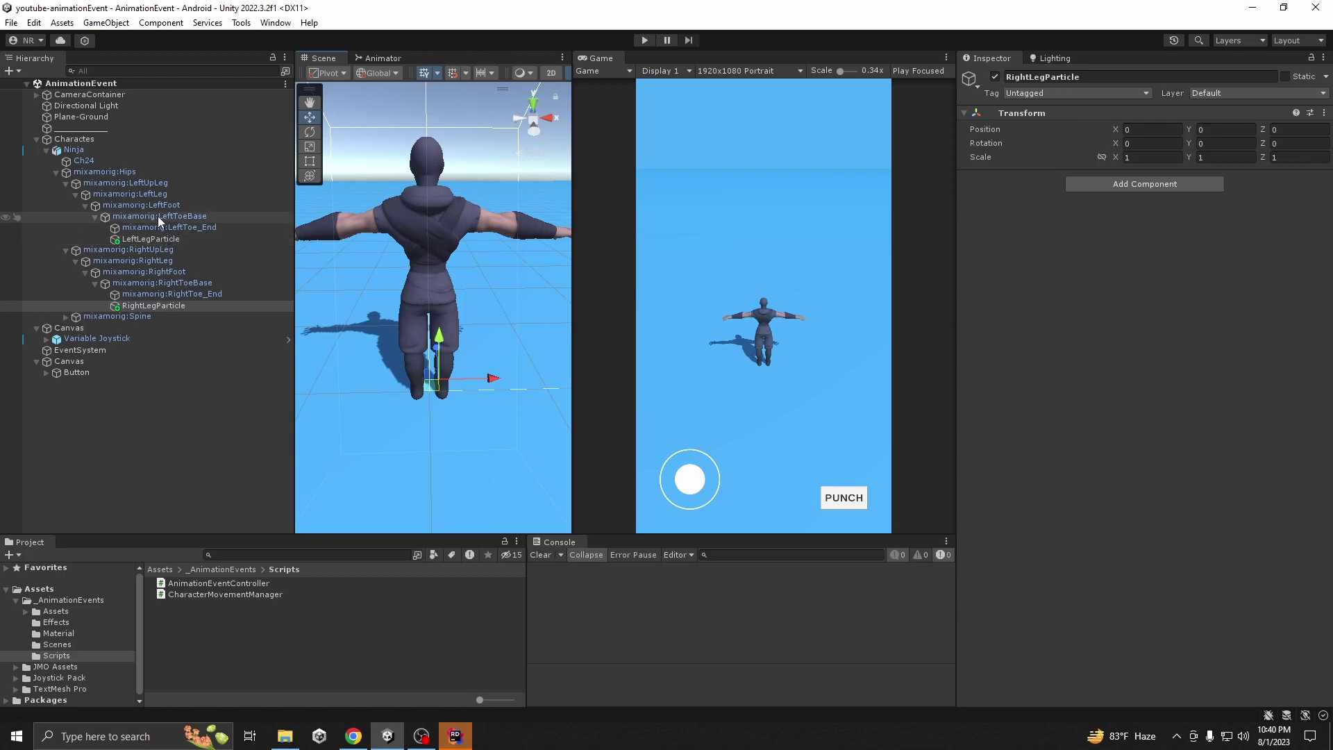
scroll(493, 193, "up", 5)
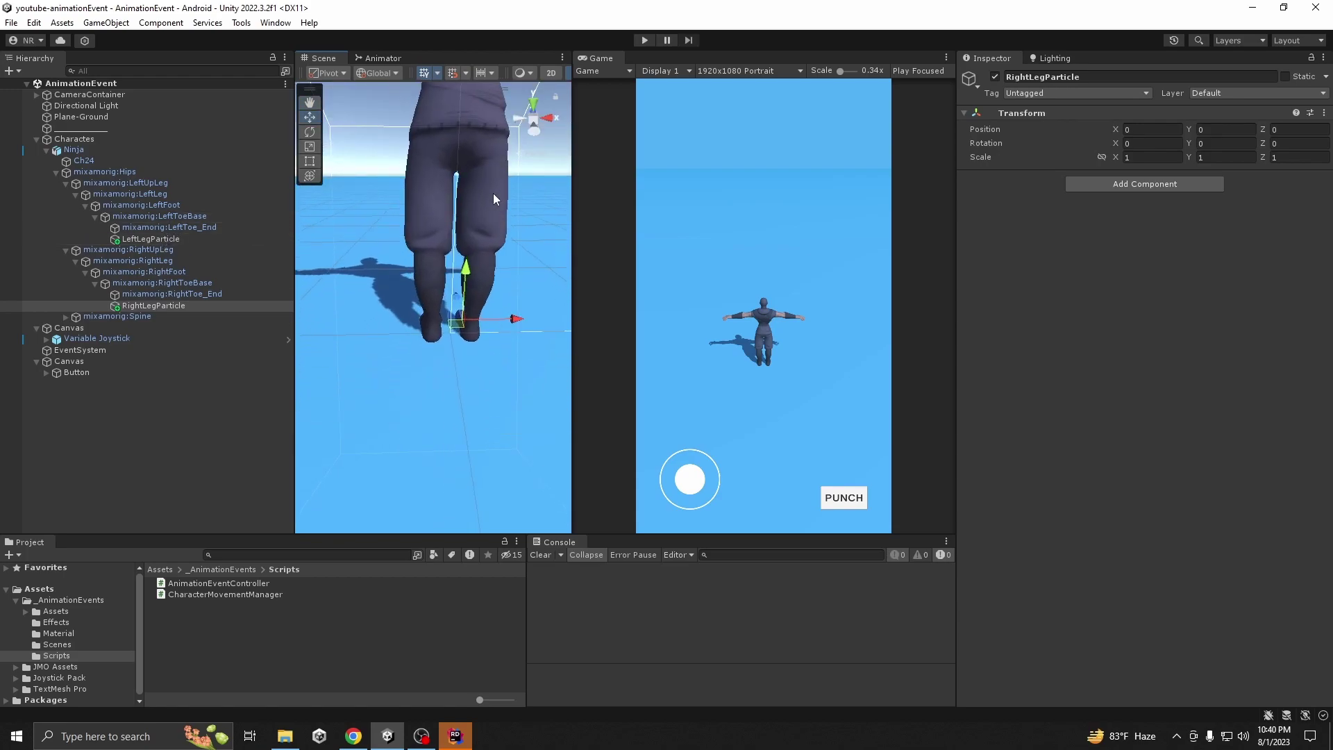
scroll(493, 193, "up", 1)
Step: Collapse the Ninja's hierarchy and attach the AnimationEventController script to the Ninja object
left_click(46, 150)
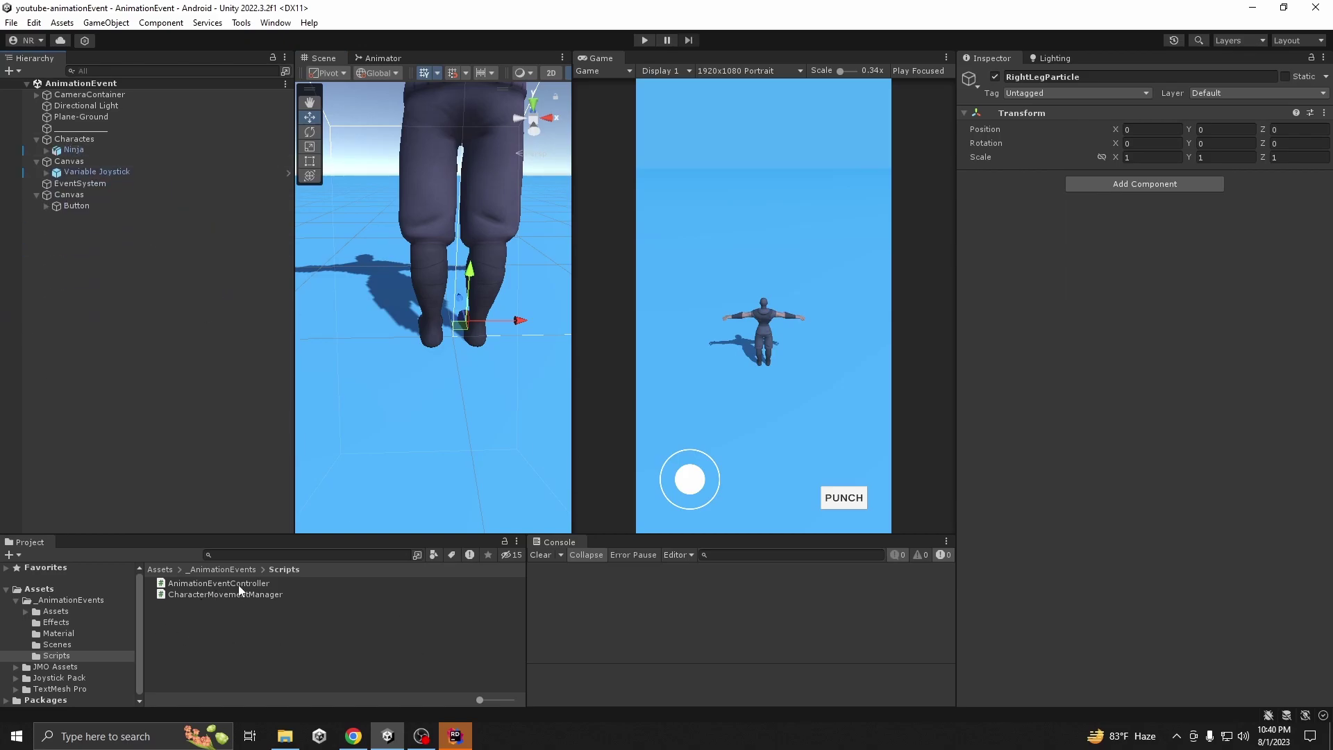
left_click(74, 150)
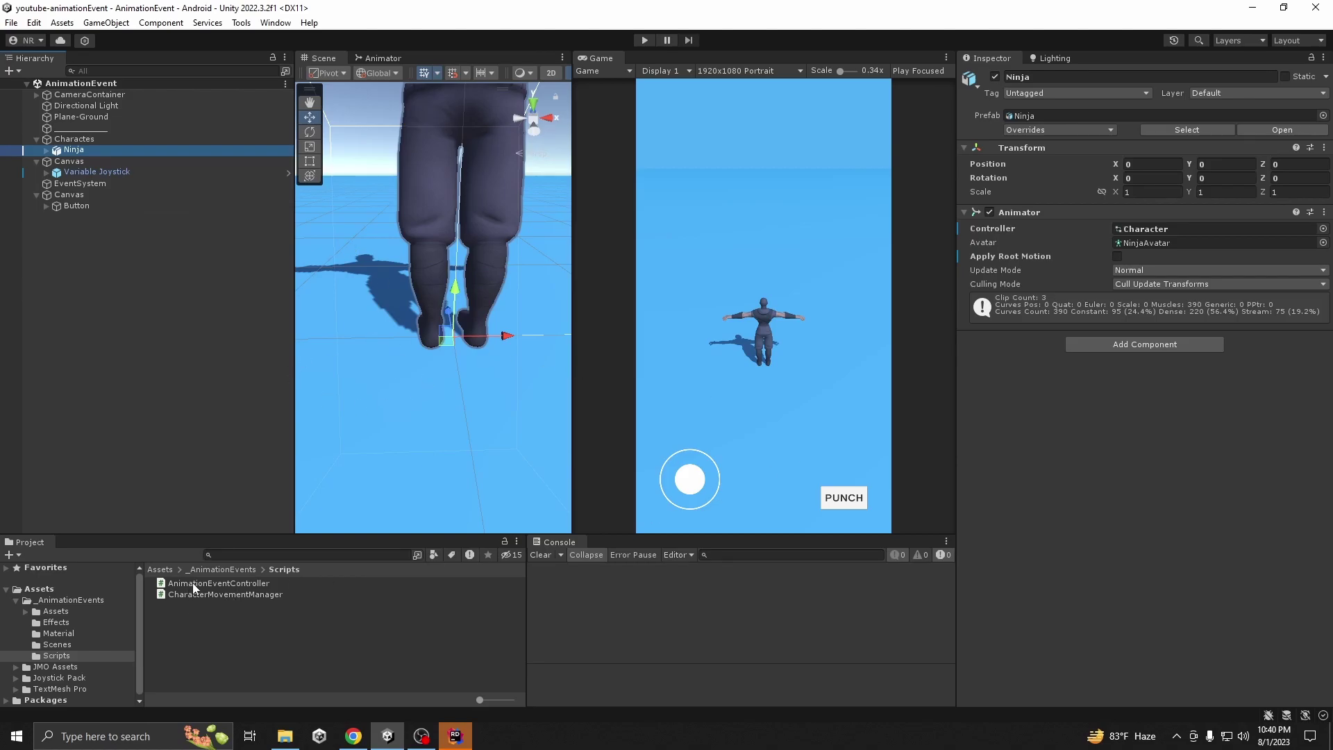
left_click_drag(193, 583, 1106, 428)
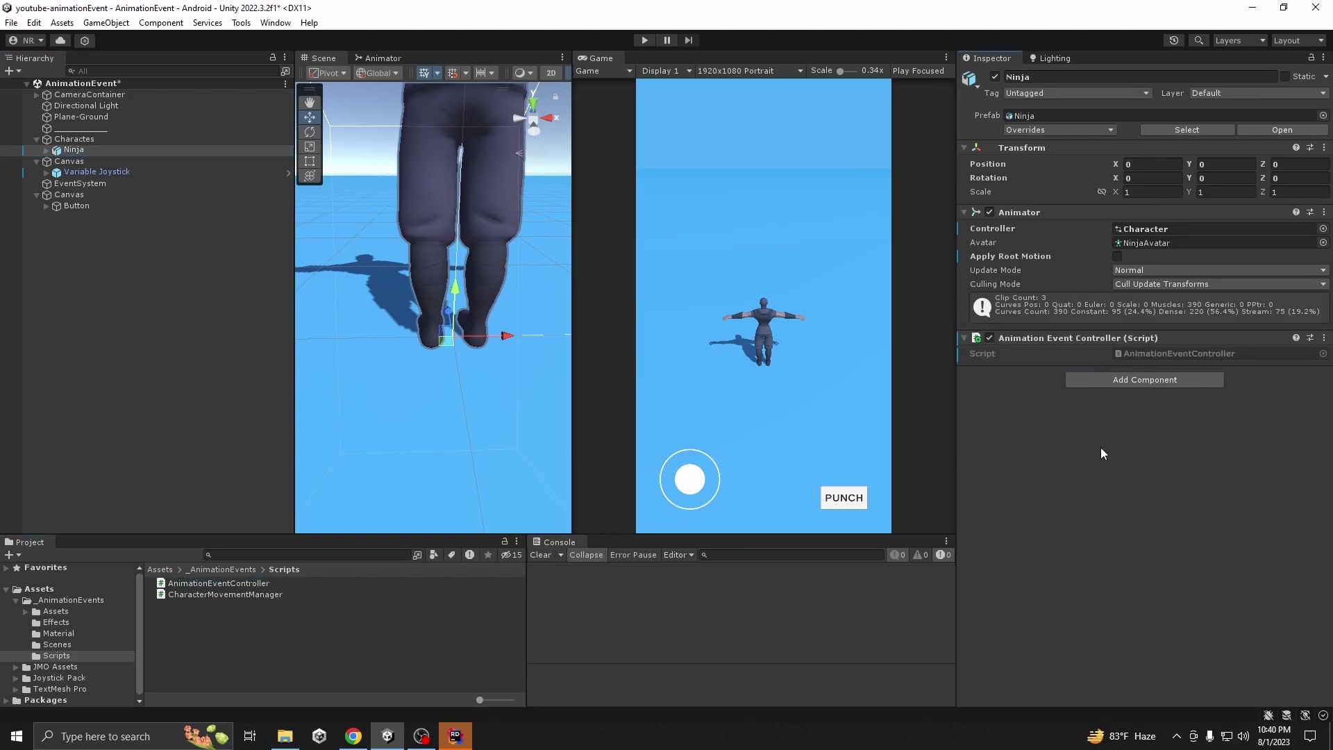
Step: Open the AnimationEventController script in the code editor and delete its Start and Update methods with their comments
double_click(1180, 356)
left_click(1098, 24)
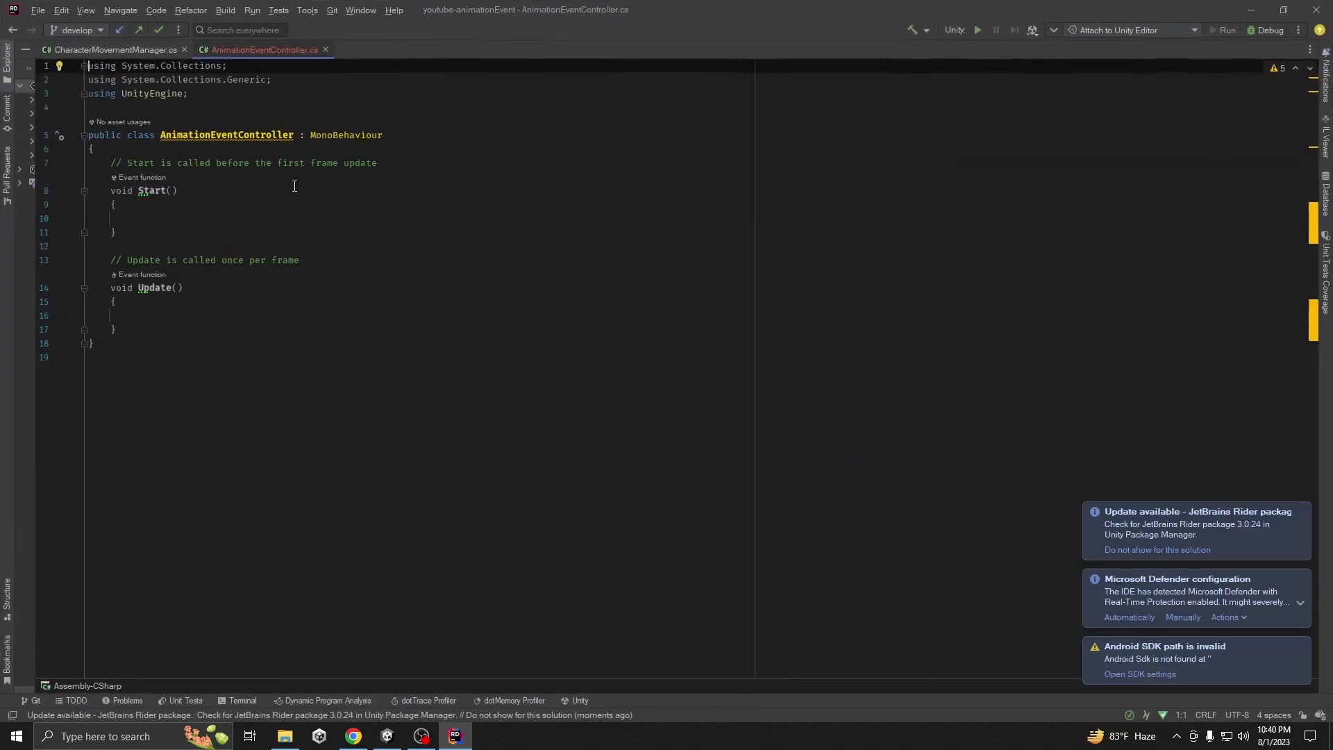
left_click_drag(112, 160, 171, 332)
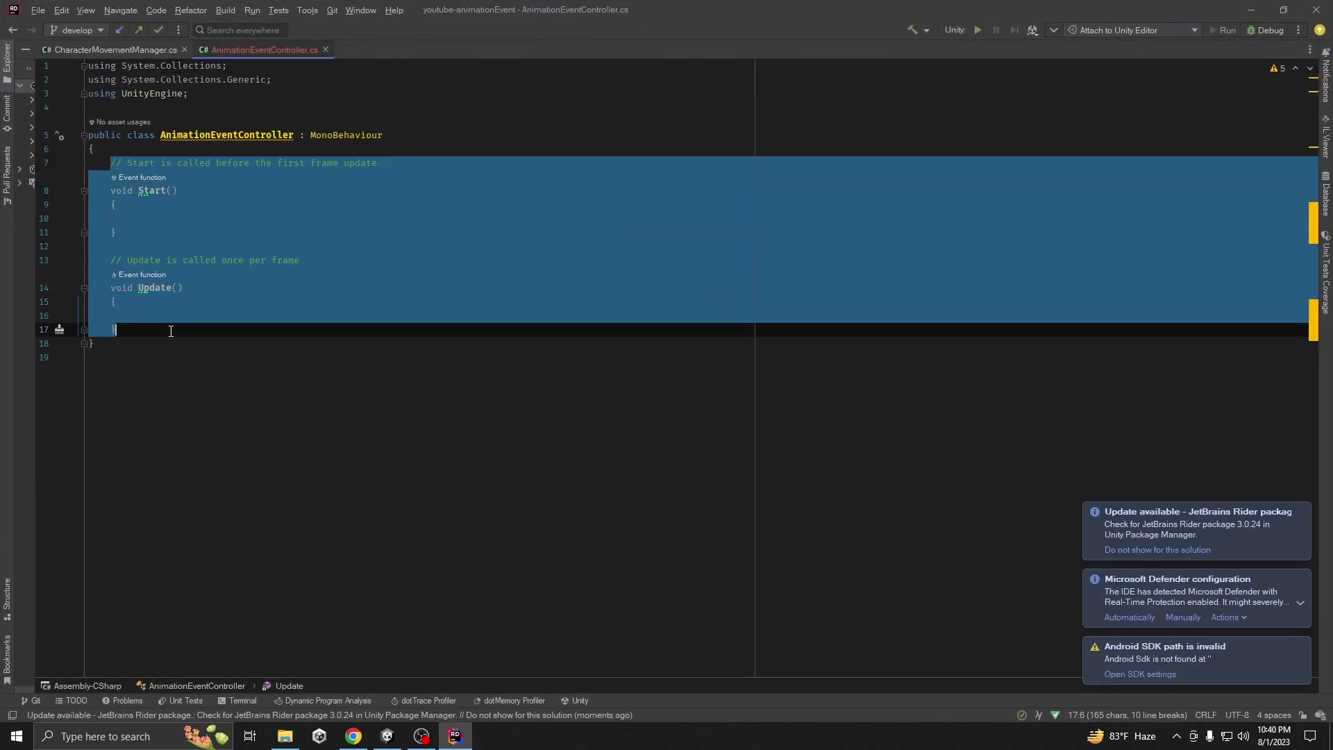
key("BackSpace")
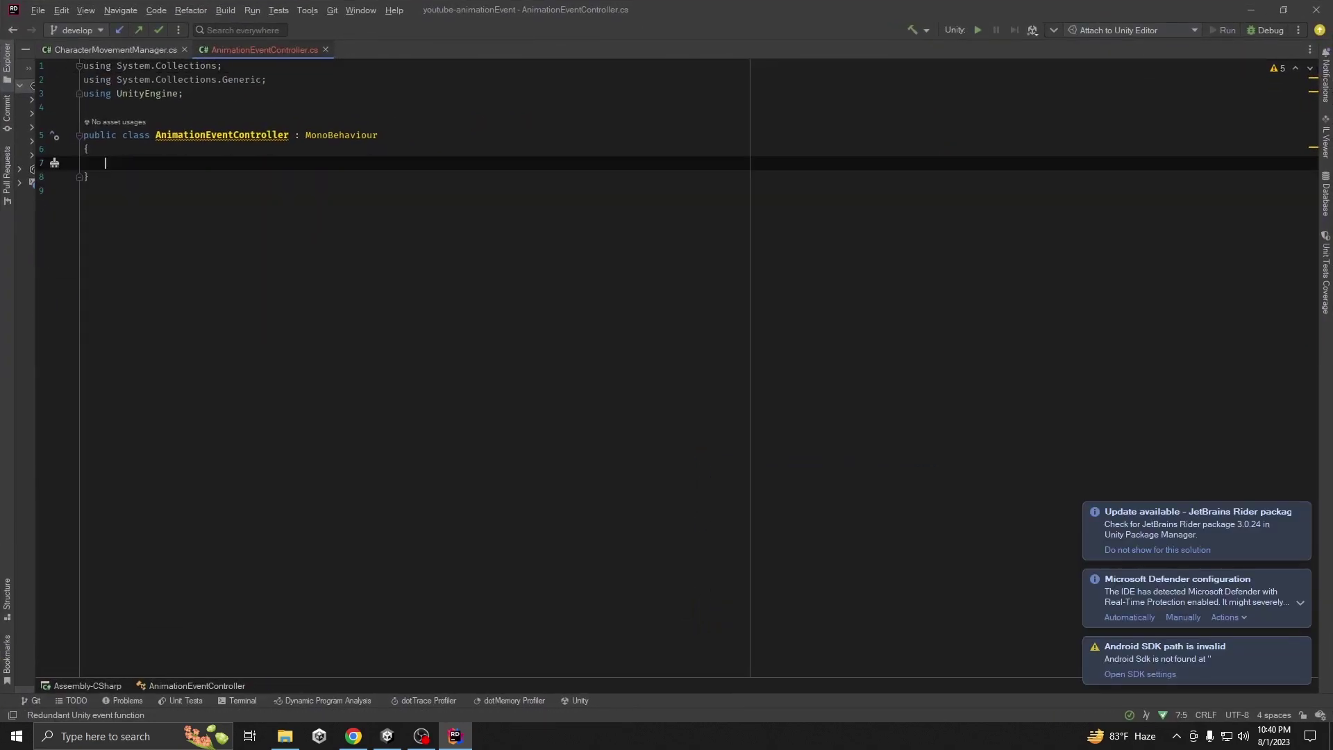
Step: Add an empty public void method named ShowLeftParticle() to the AnimationEventController class
key("Return")
key("Return")
key("Up")
key("Up")
key("Return")
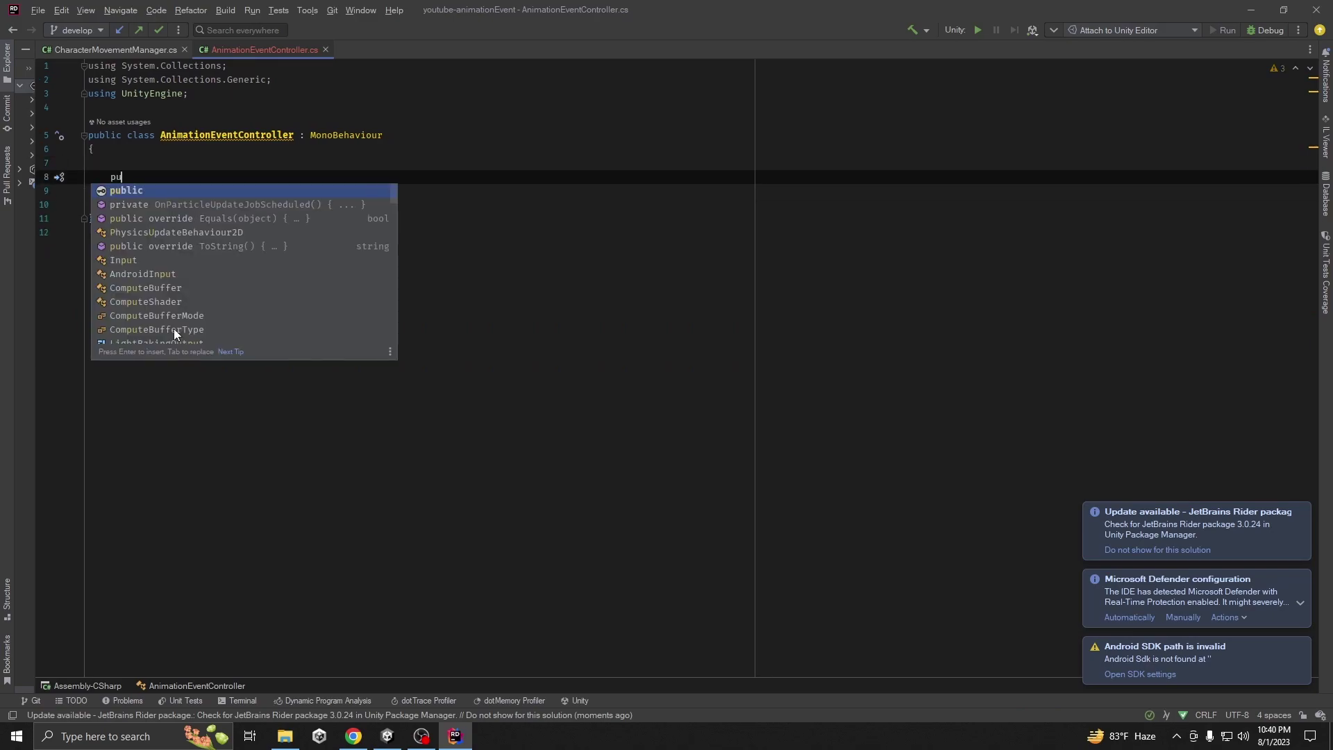
type("public vo")
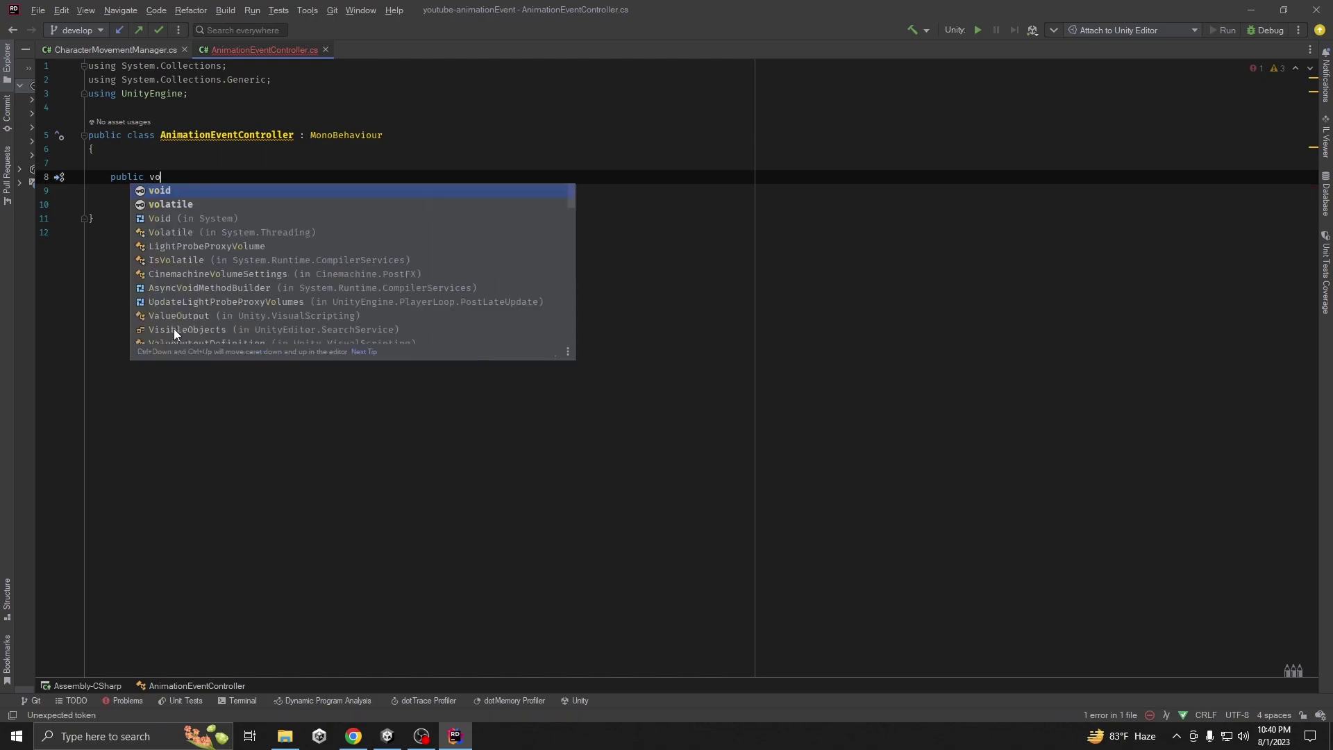
type("id ShowLeft")
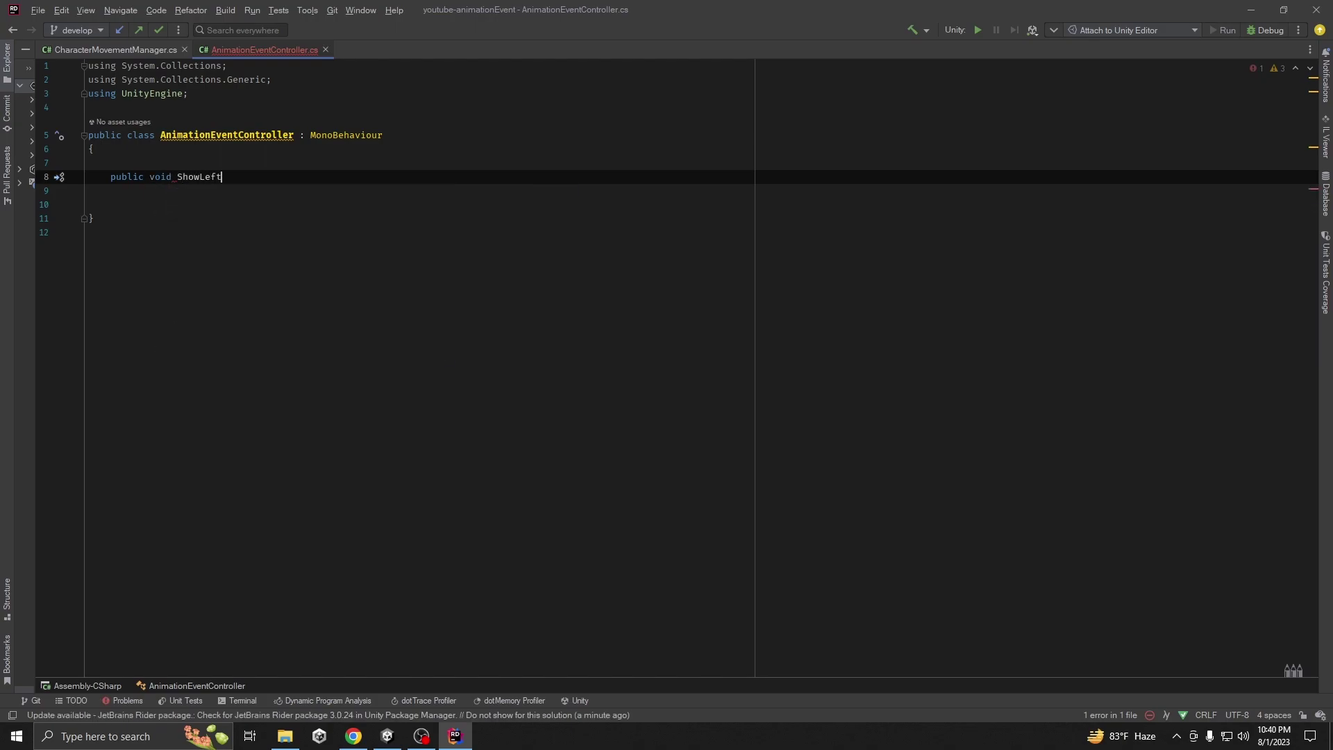
type("Particle()")
key("Return")
type("{")
key("Return")
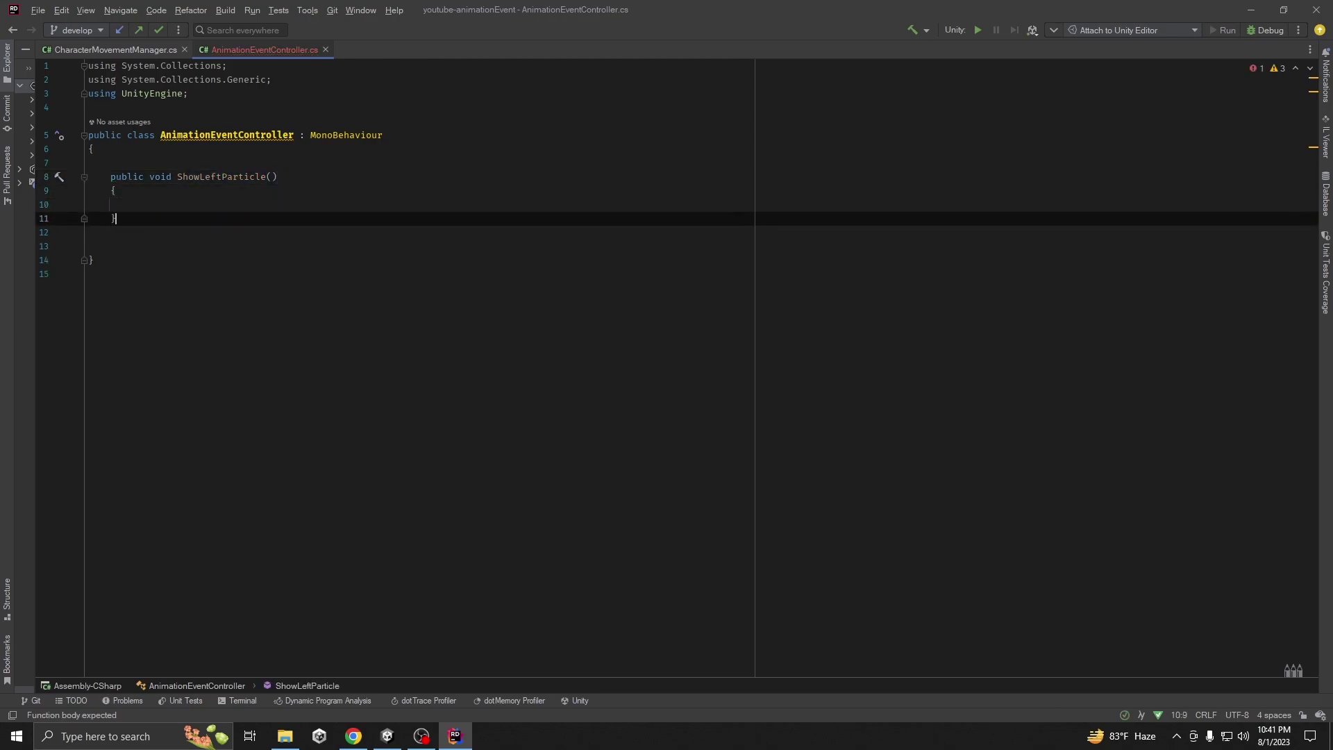
Step: Add an empty public void method named ShowRightParticle() below ShowLeftParticle
key("Return")
key("Return")
type("public void ")
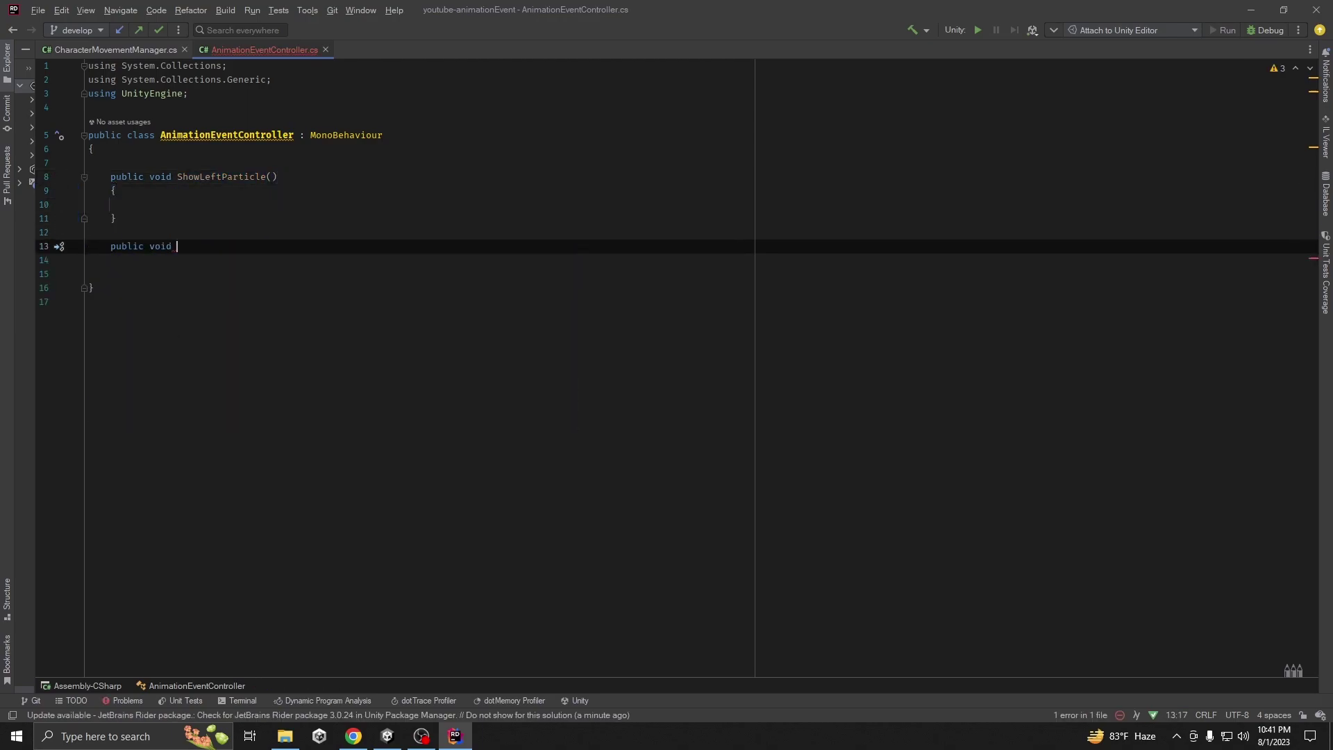
type("ShowRight")
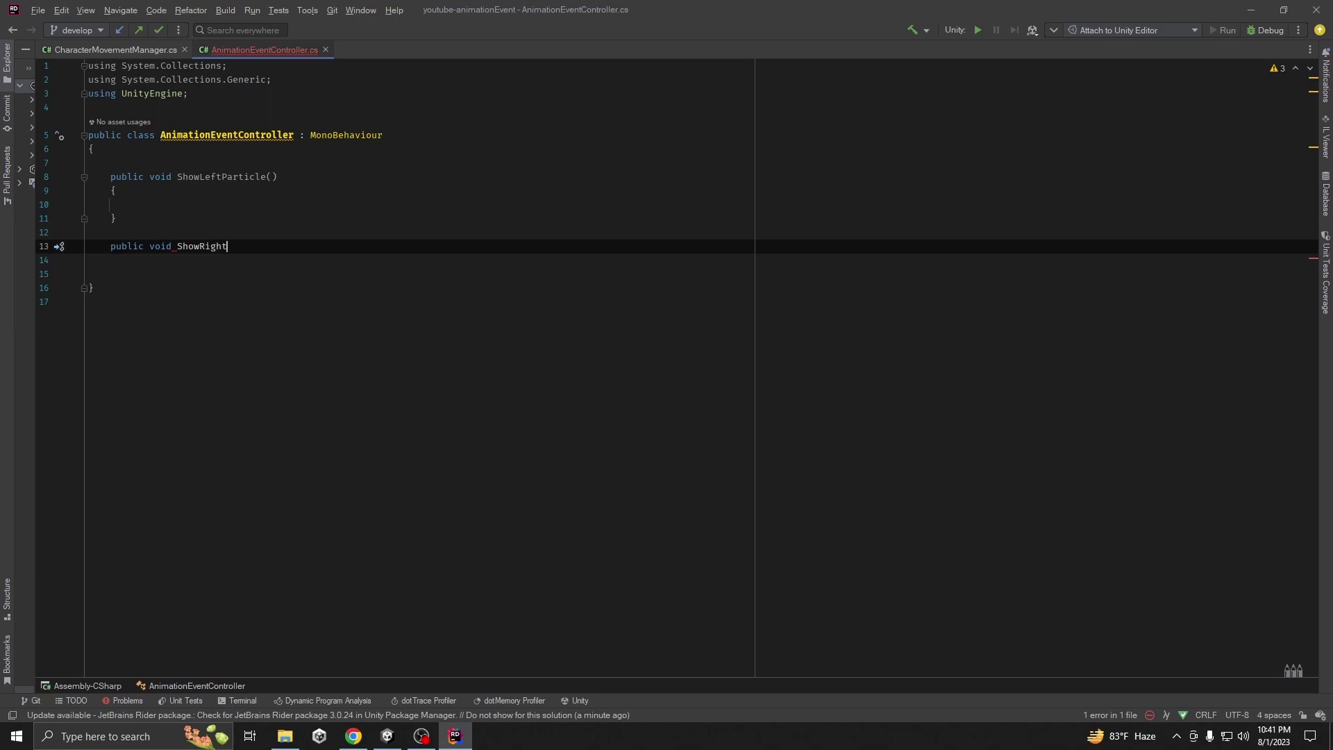
type("Particle()")
key("Return")
type("{")
key("Return")
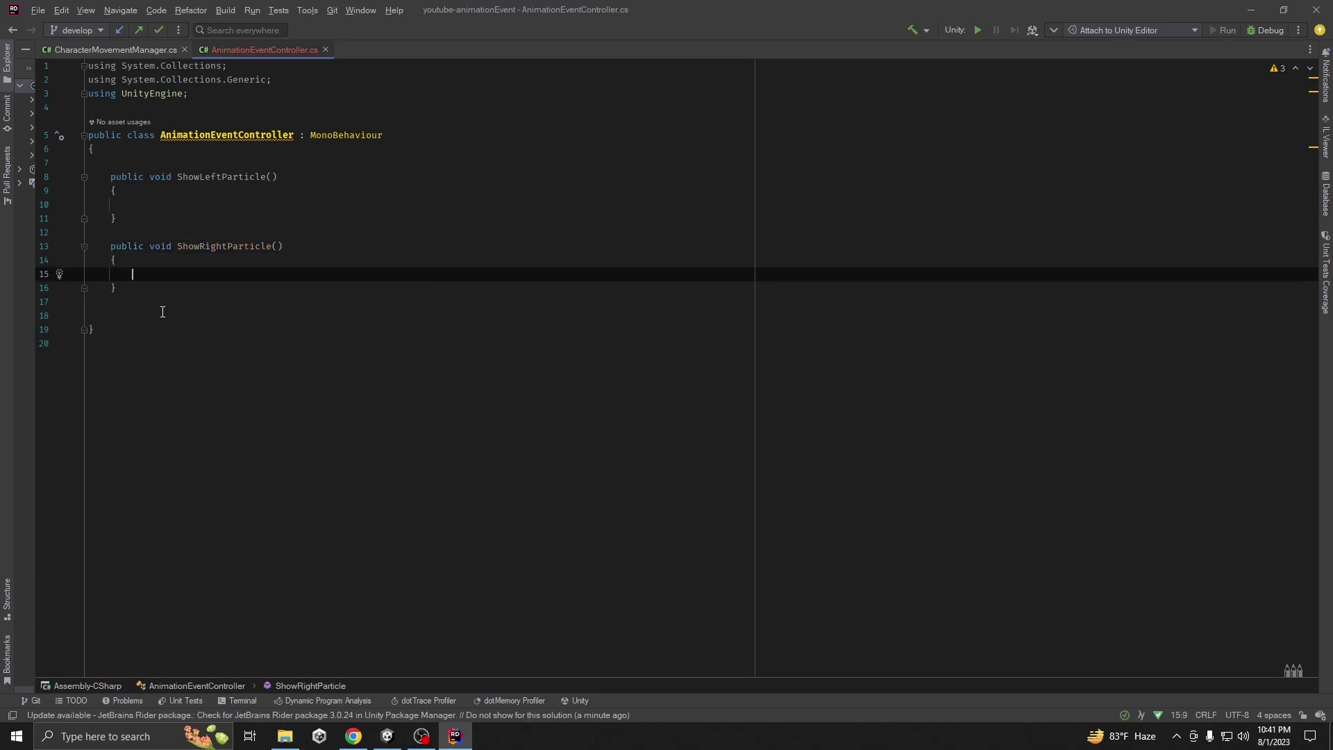
Step: Insert blank lines at the start of the class body, above ShowLeftParticle
left_click(126, 204)
left_click(293, 146)
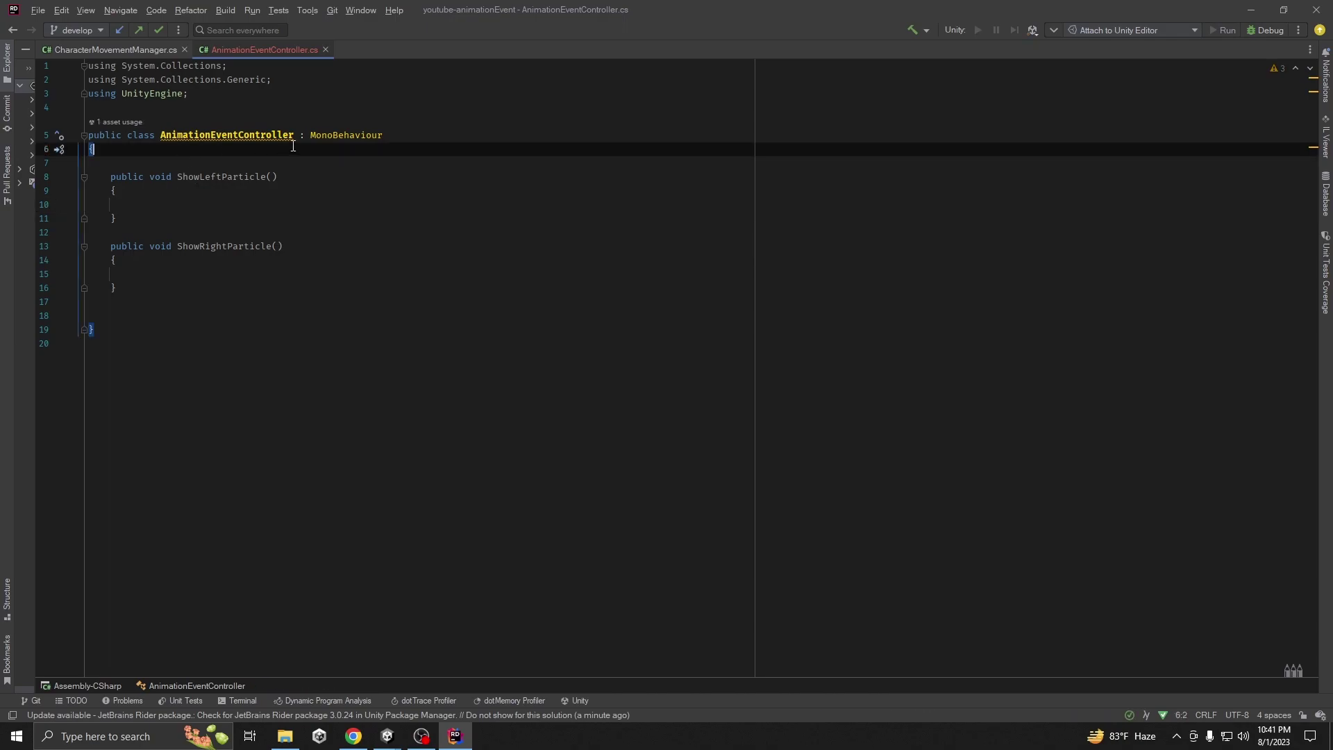
key("Return")
key("Return")
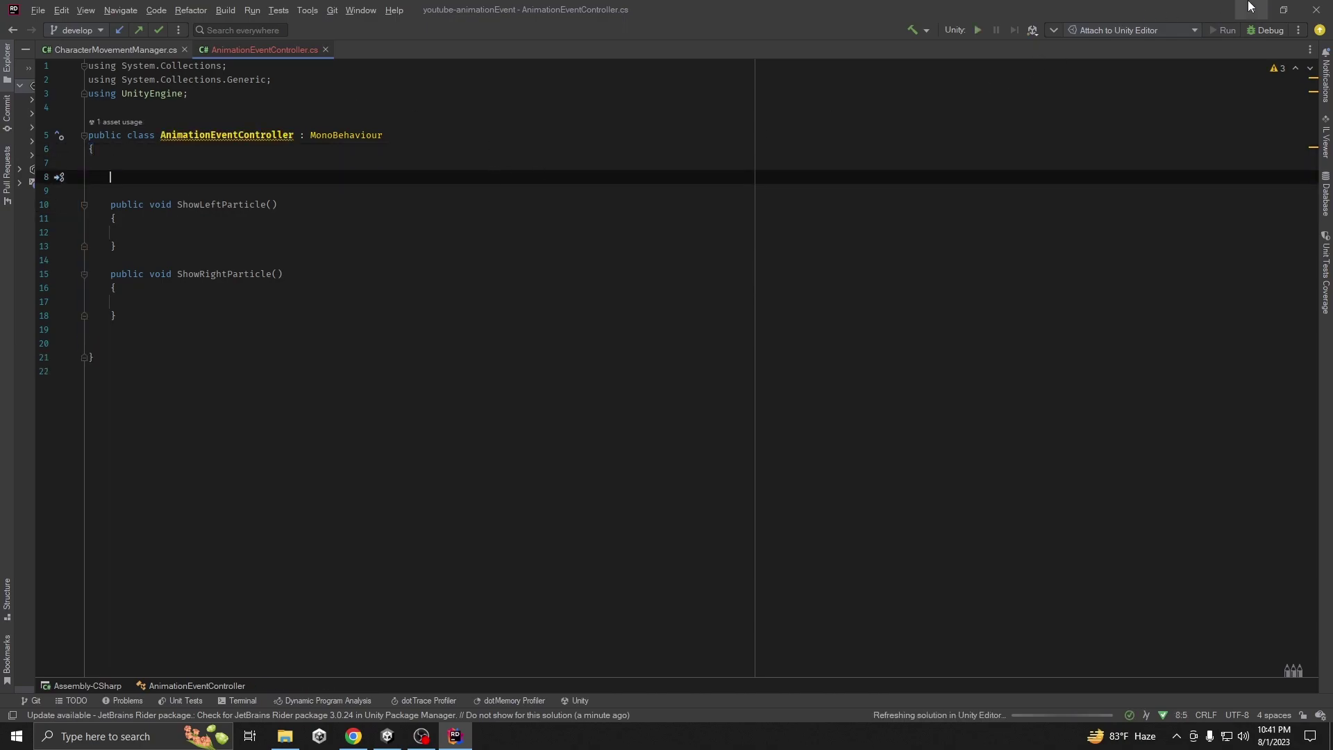
Step: Switch back to the Unity editor and select the Ninja object in the scene hierarchy
key("alt+Tab")
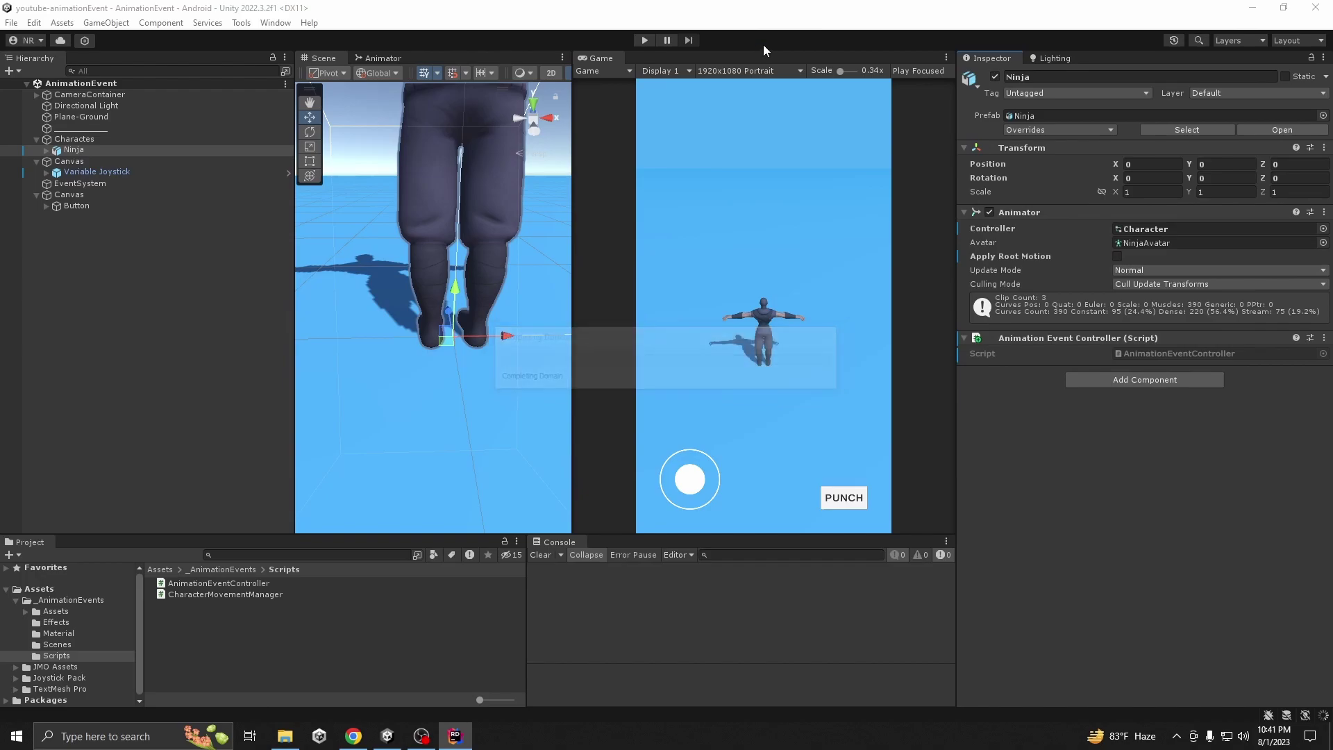
left_click(160, 226)
left_click(75, 150)
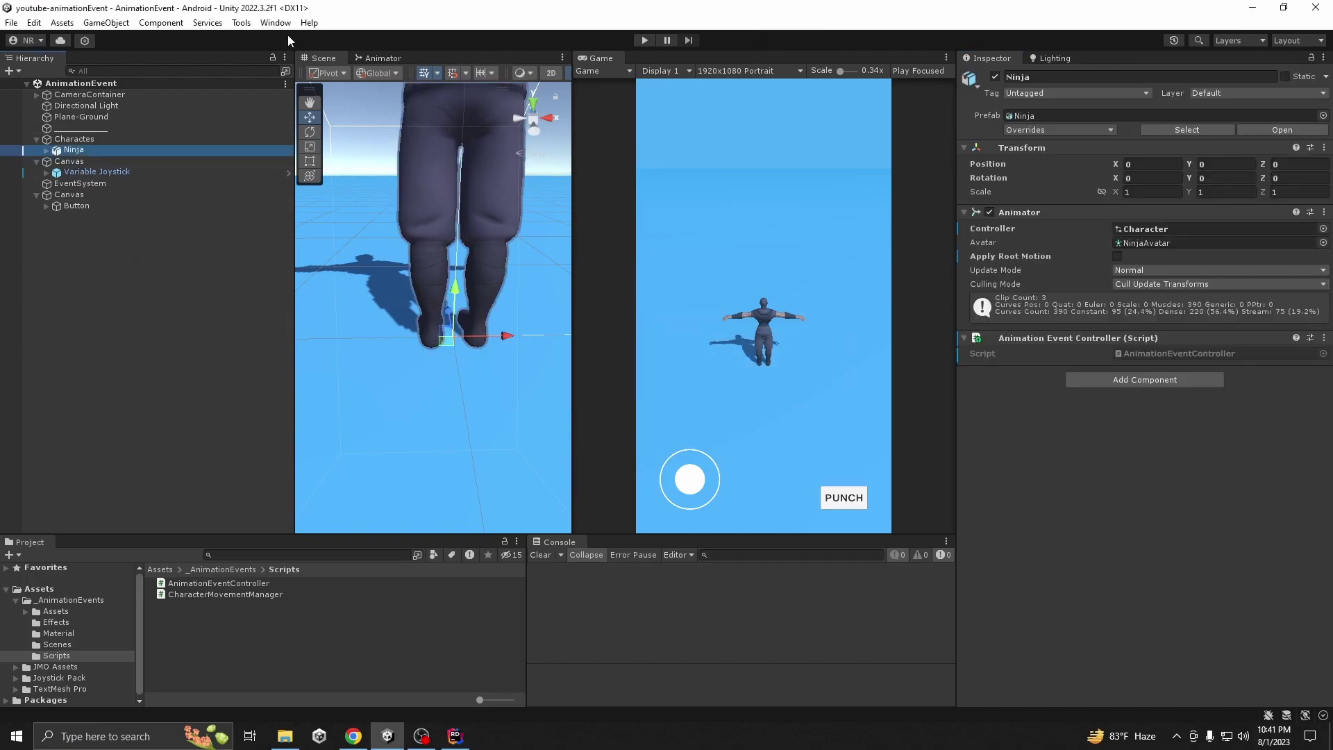
Step: Open the Animation window for the ninja's run clip, select the event at 0:10 and preview that frame
left_click(276, 23)
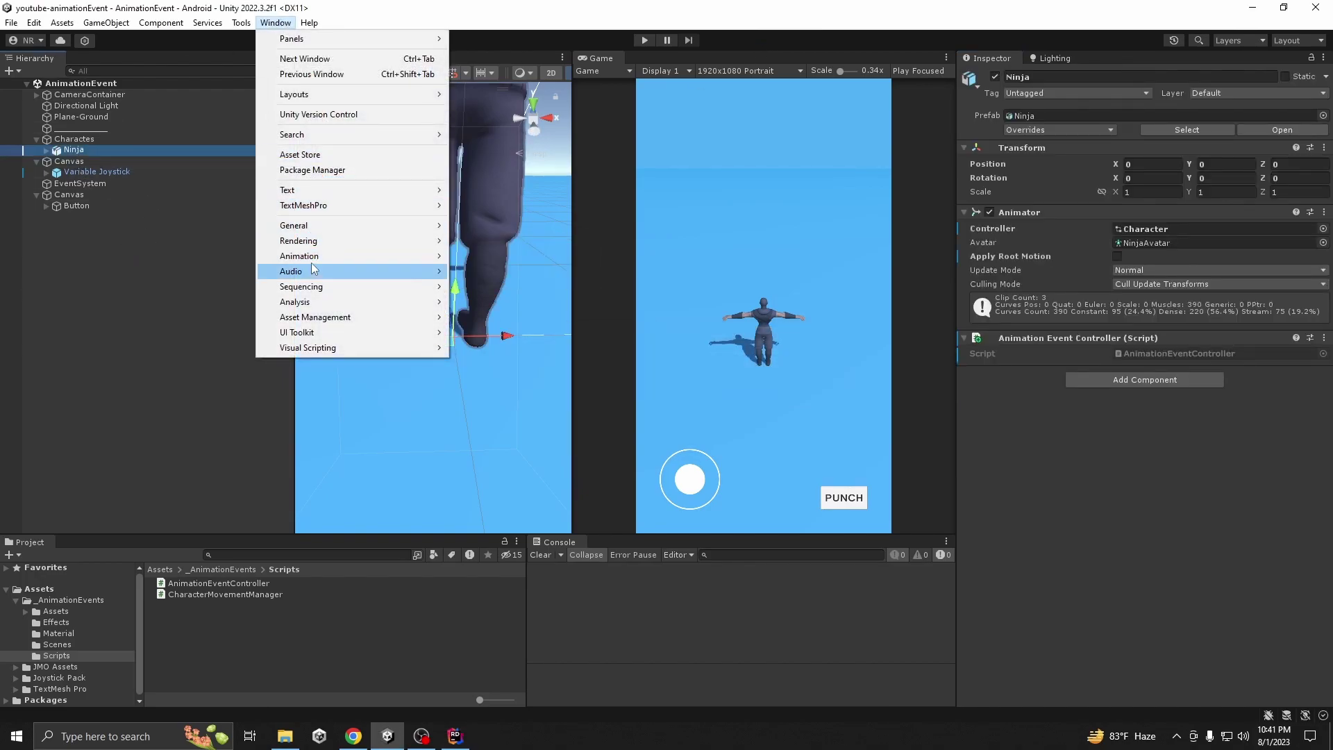
mouse_move(319, 256)
left_click(516, 255)
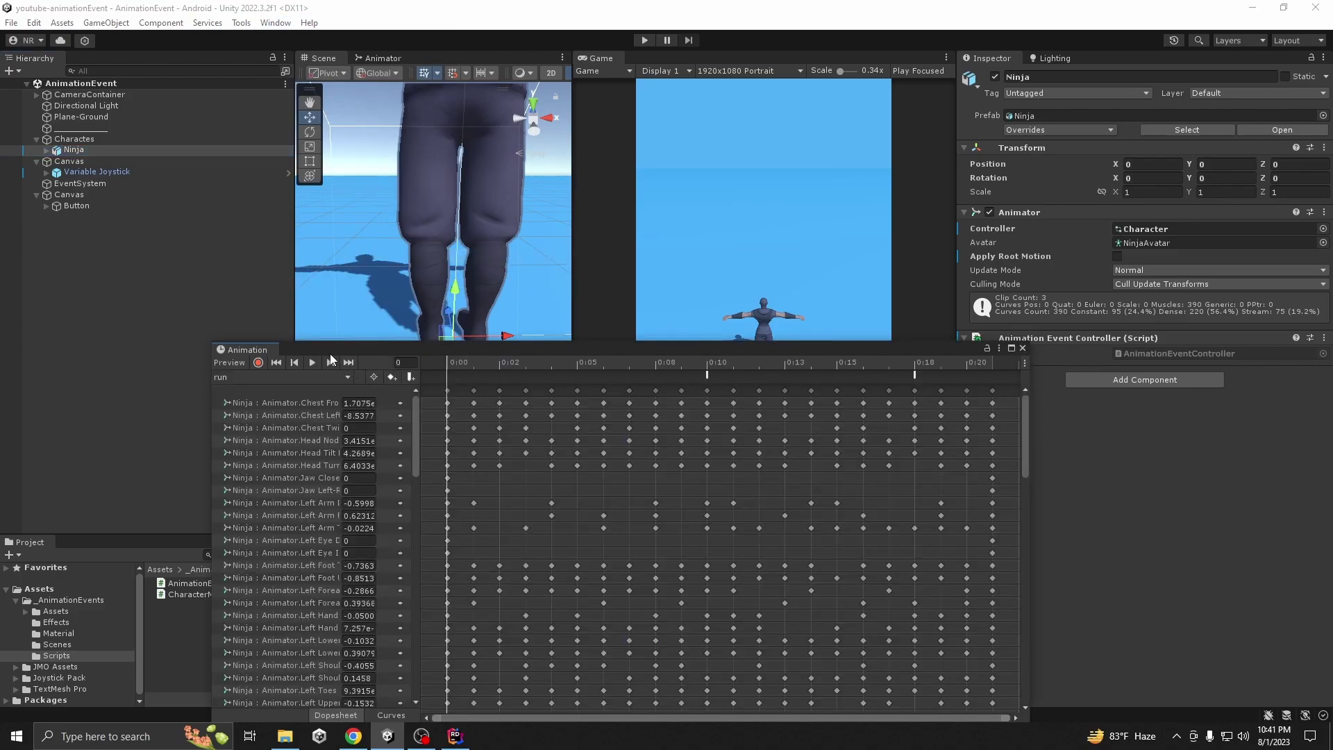
left_click(708, 375)
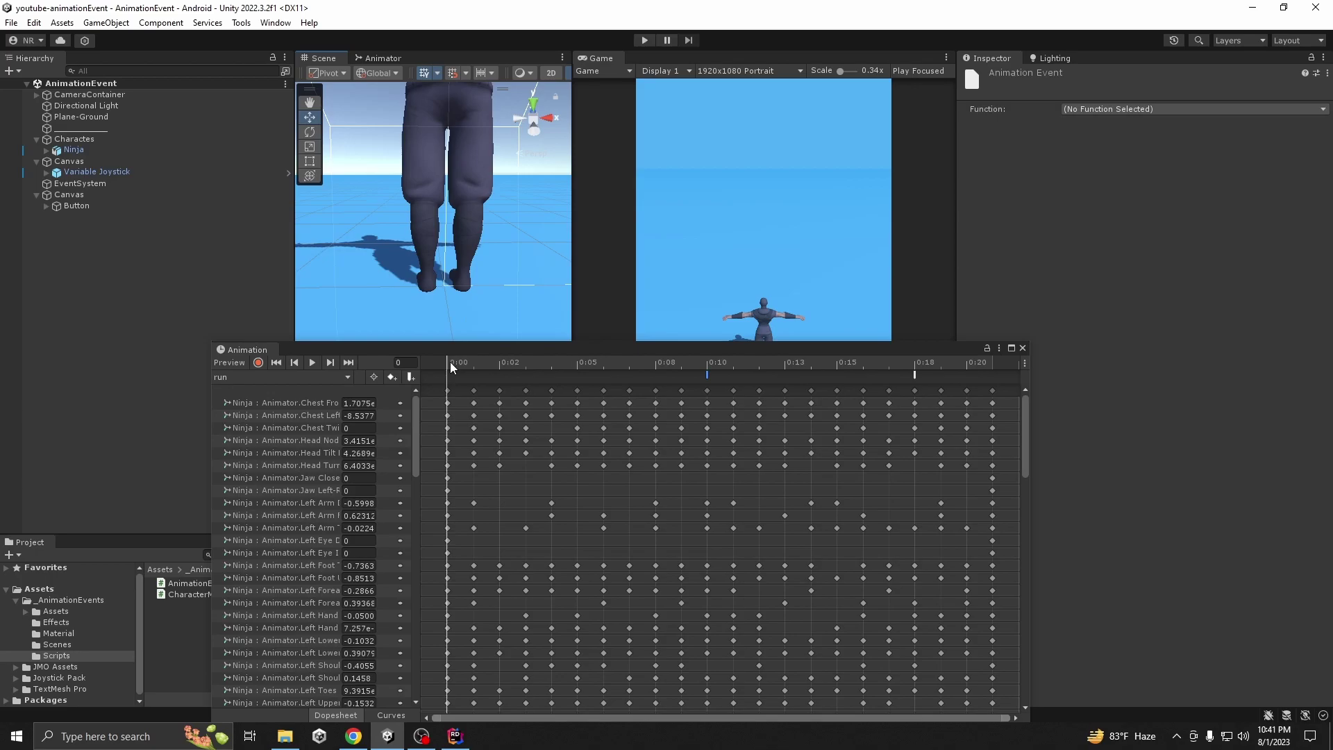
left_click_drag(450, 362, 708, 362)
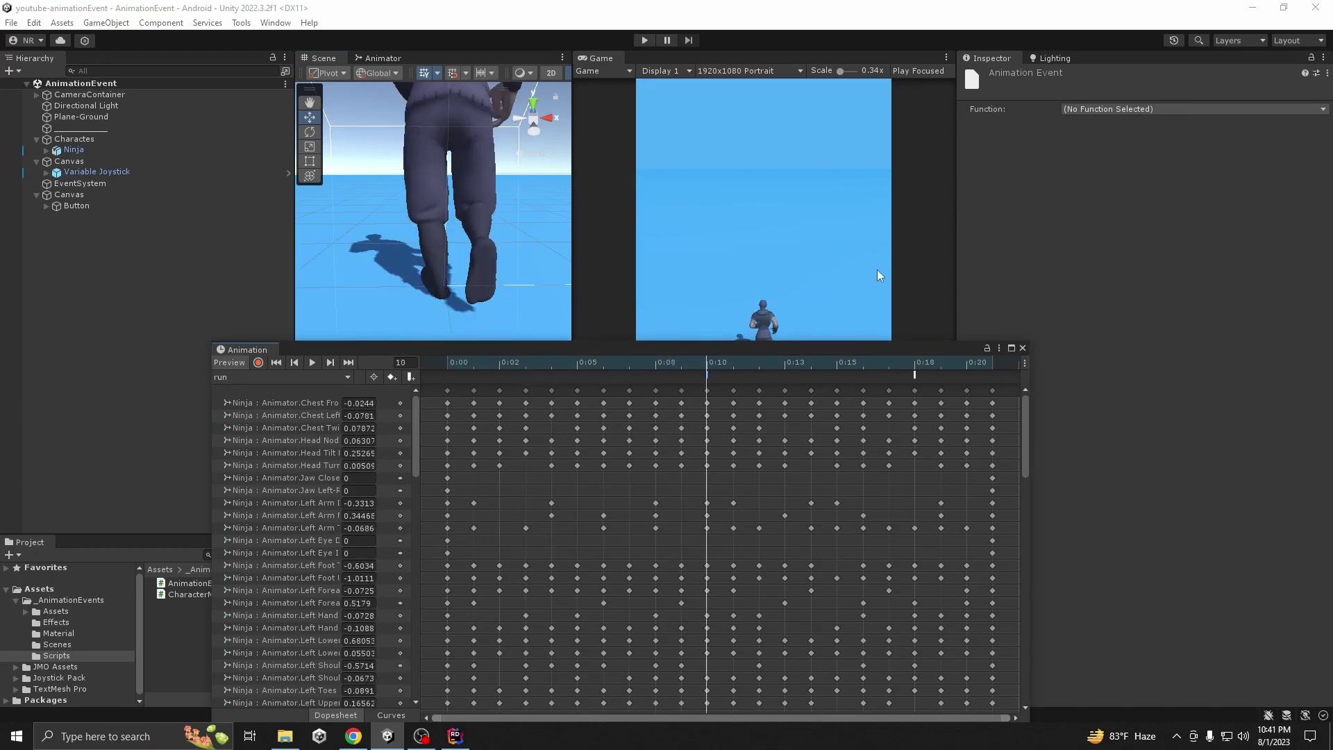
Step: Assign the AnimationEventController method ShowLeftParticle() to the selected animation event
left_click(1097, 110)
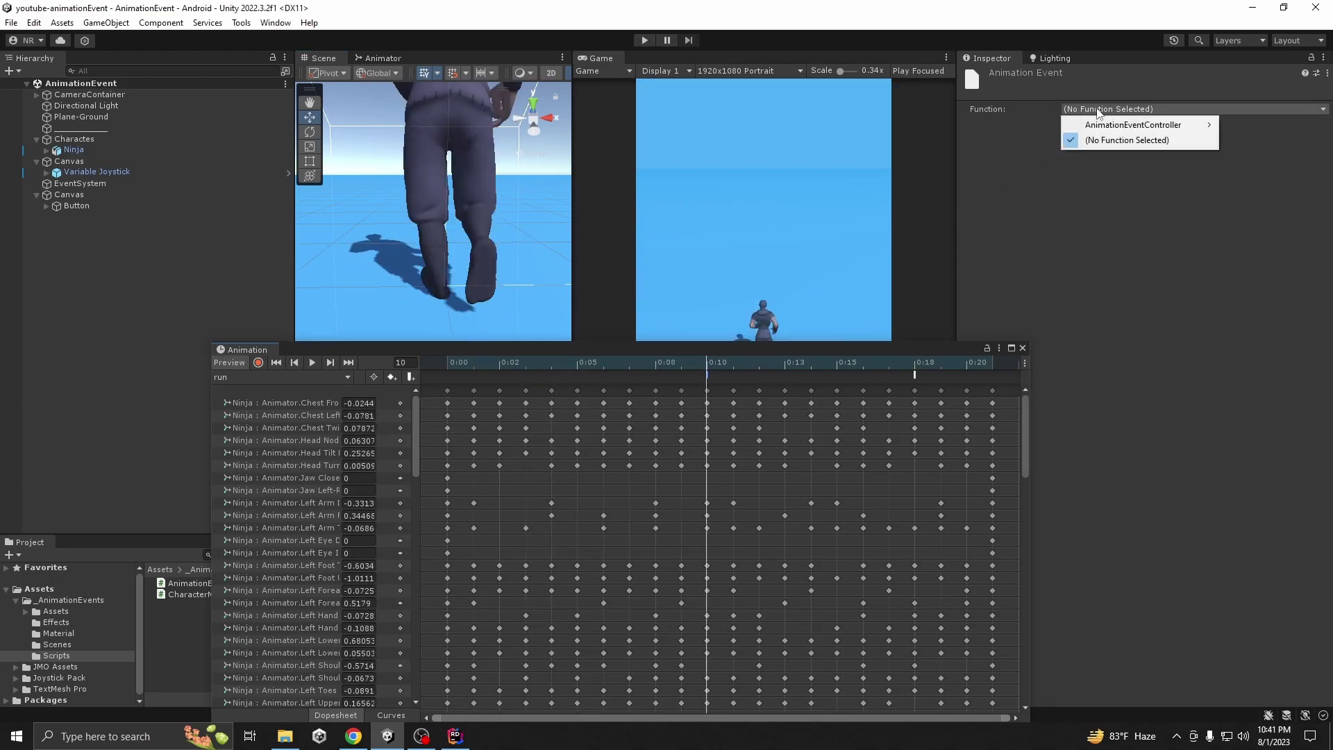
mouse_move(1173, 125)
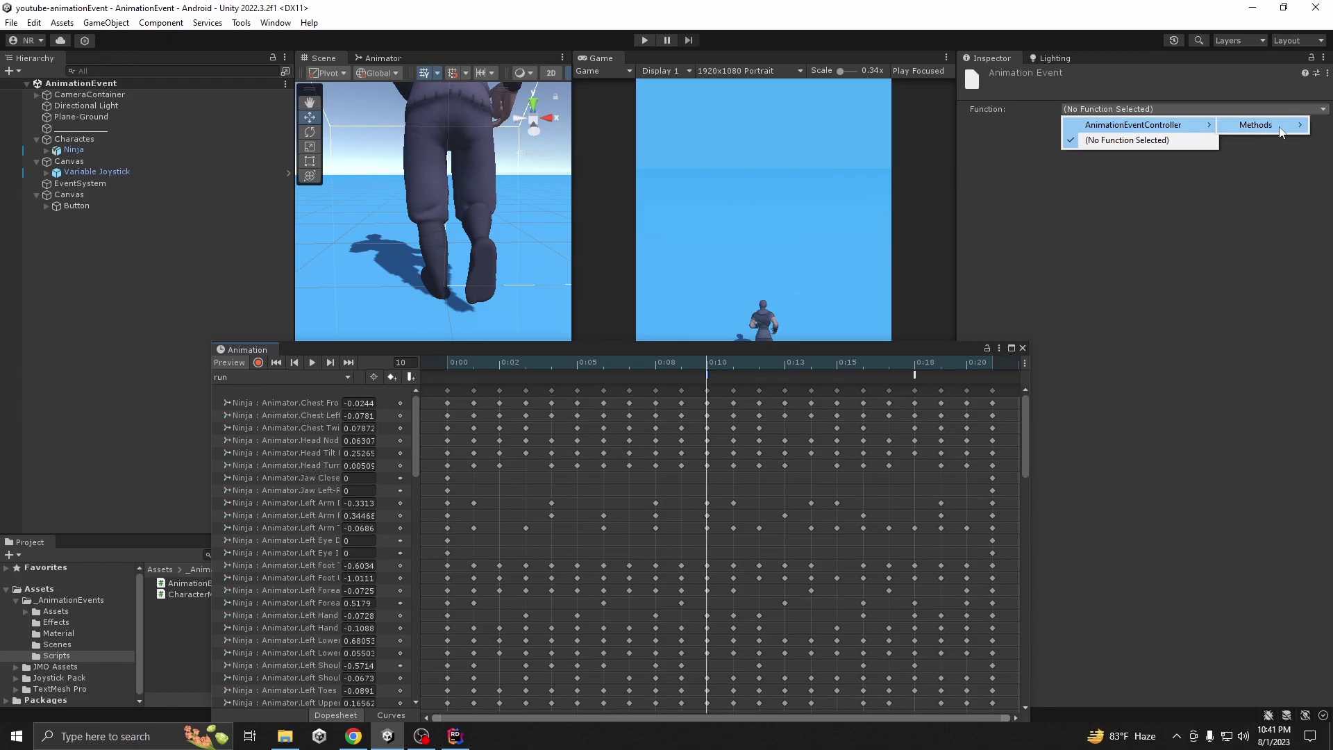
mouse_move(1273, 130)
left_click(1131, 126)
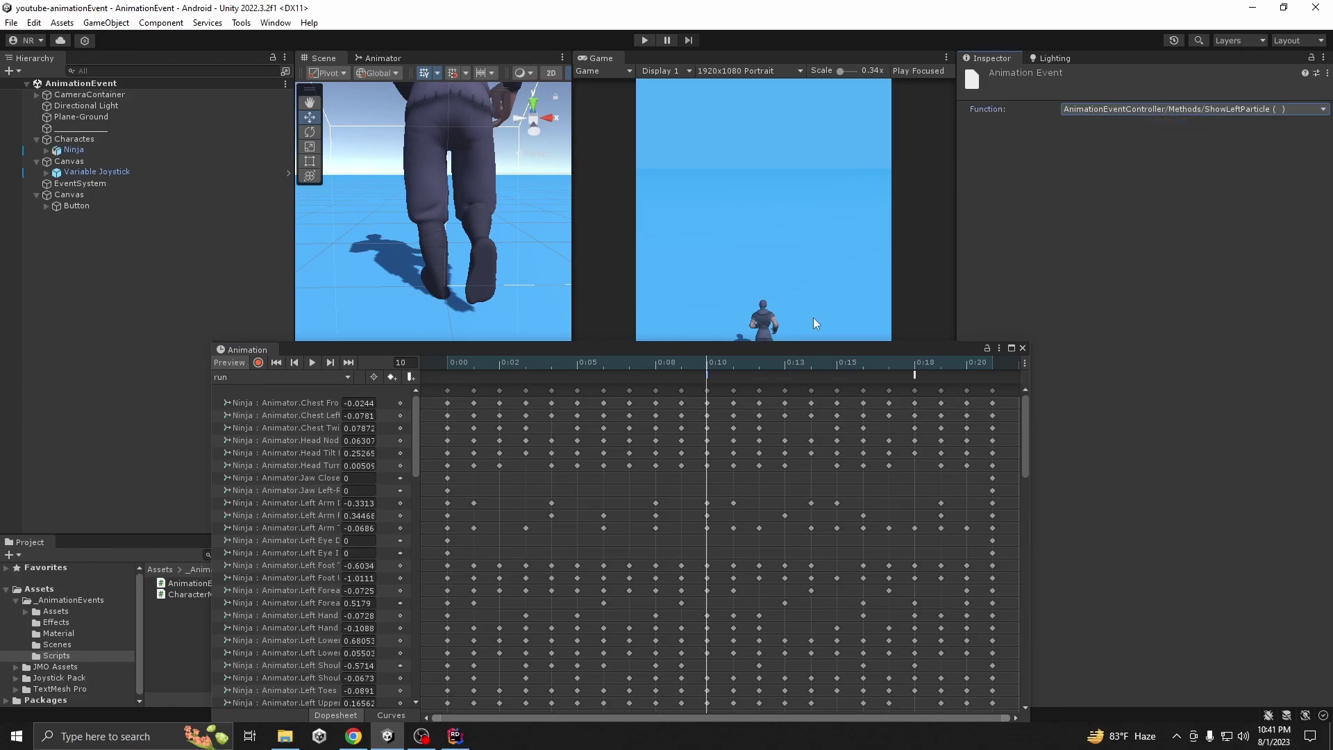
Step: Select the run clip's event at 0:18 and assign the AnimationEventController method ShowRightParticle() to it
left_click(913, 378)
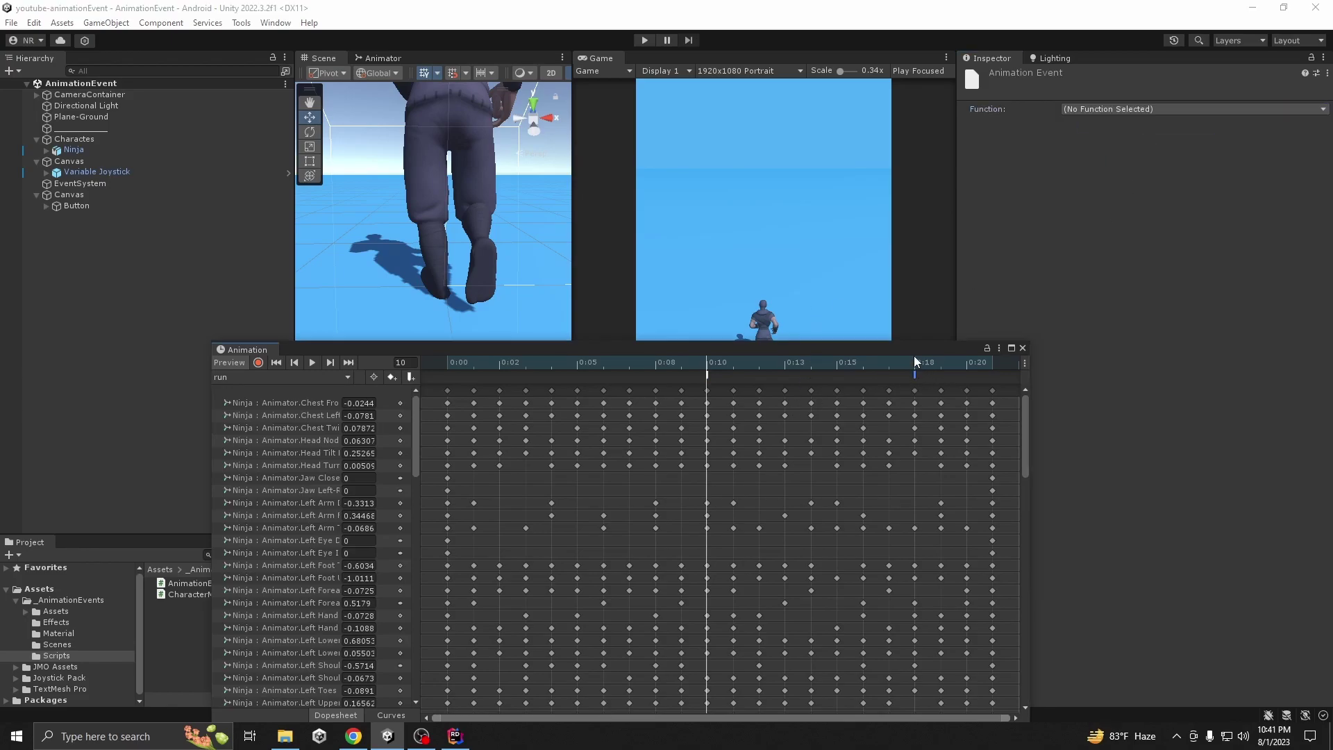
left_click(1105, 109)
mouse_move(1139, 125)
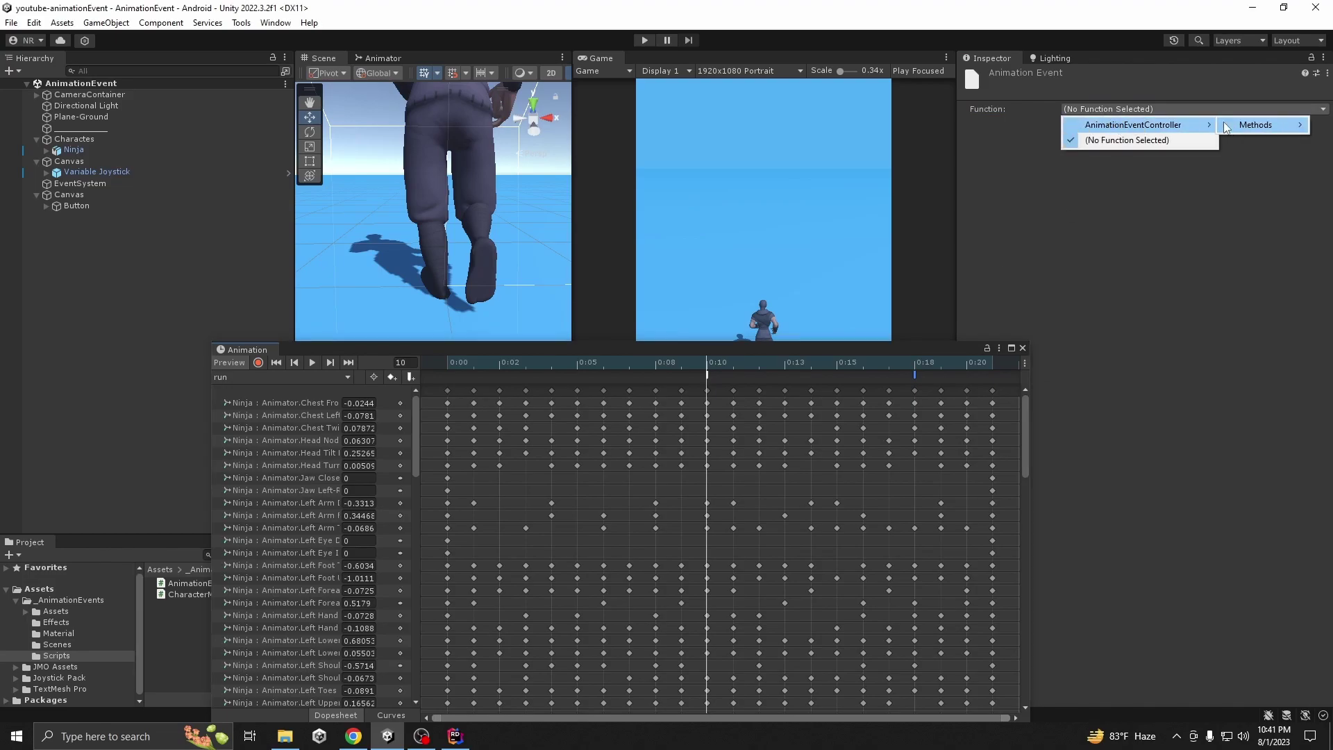
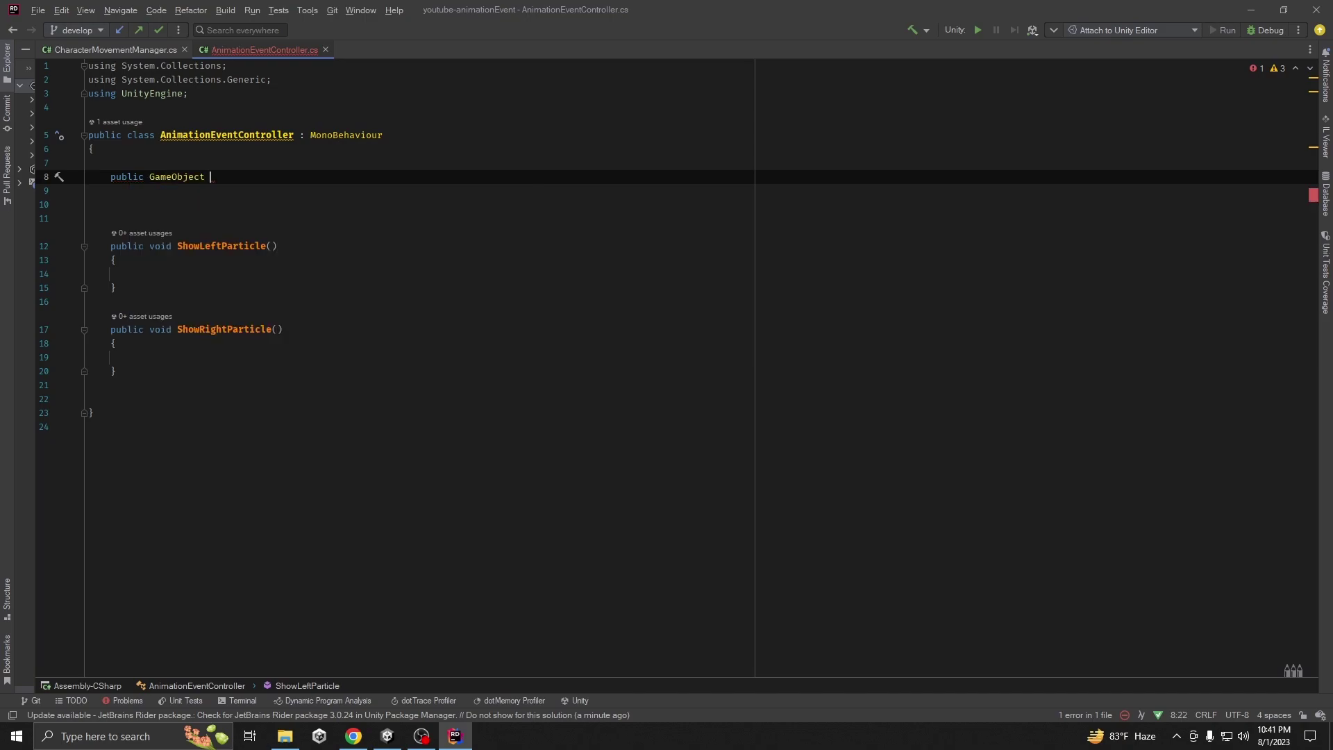
Step: In the AnimationEventController script, declare a public GameObject field named walkParticle and duplicate its line twice
type("_walkParticle")
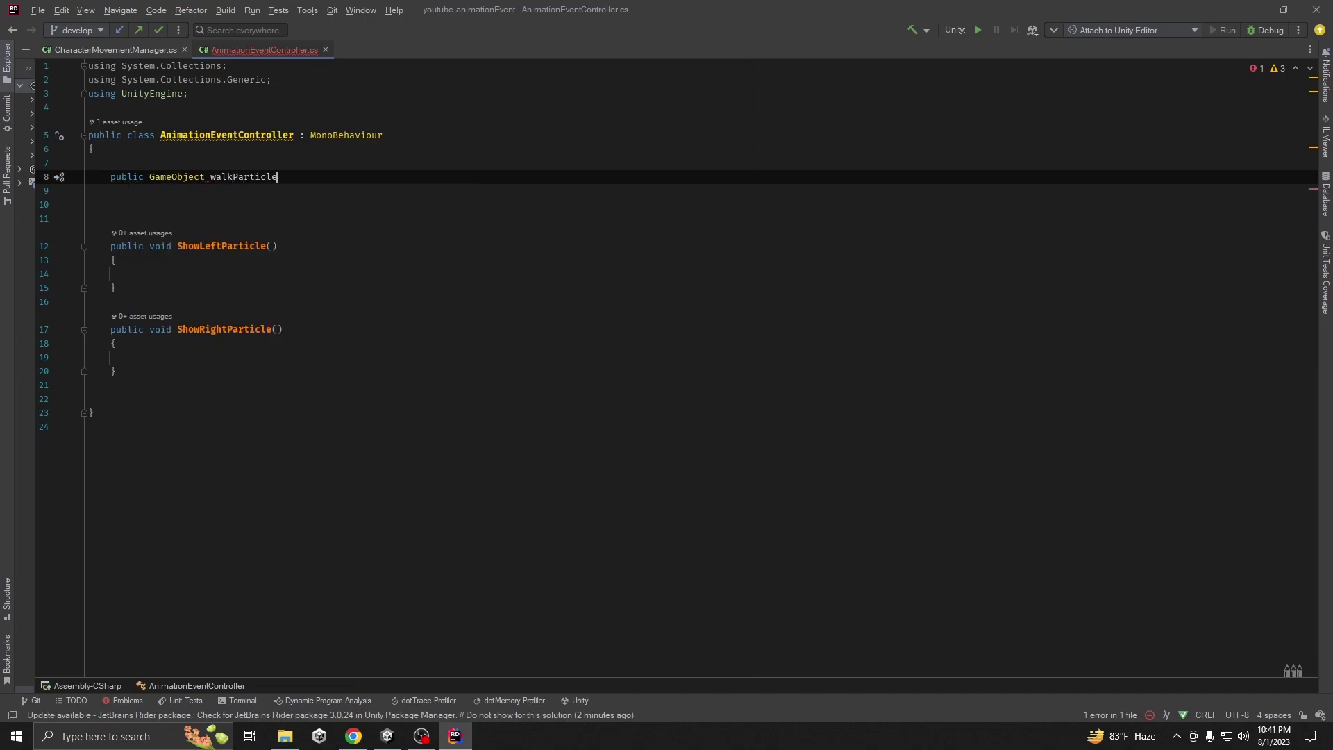
type(";")
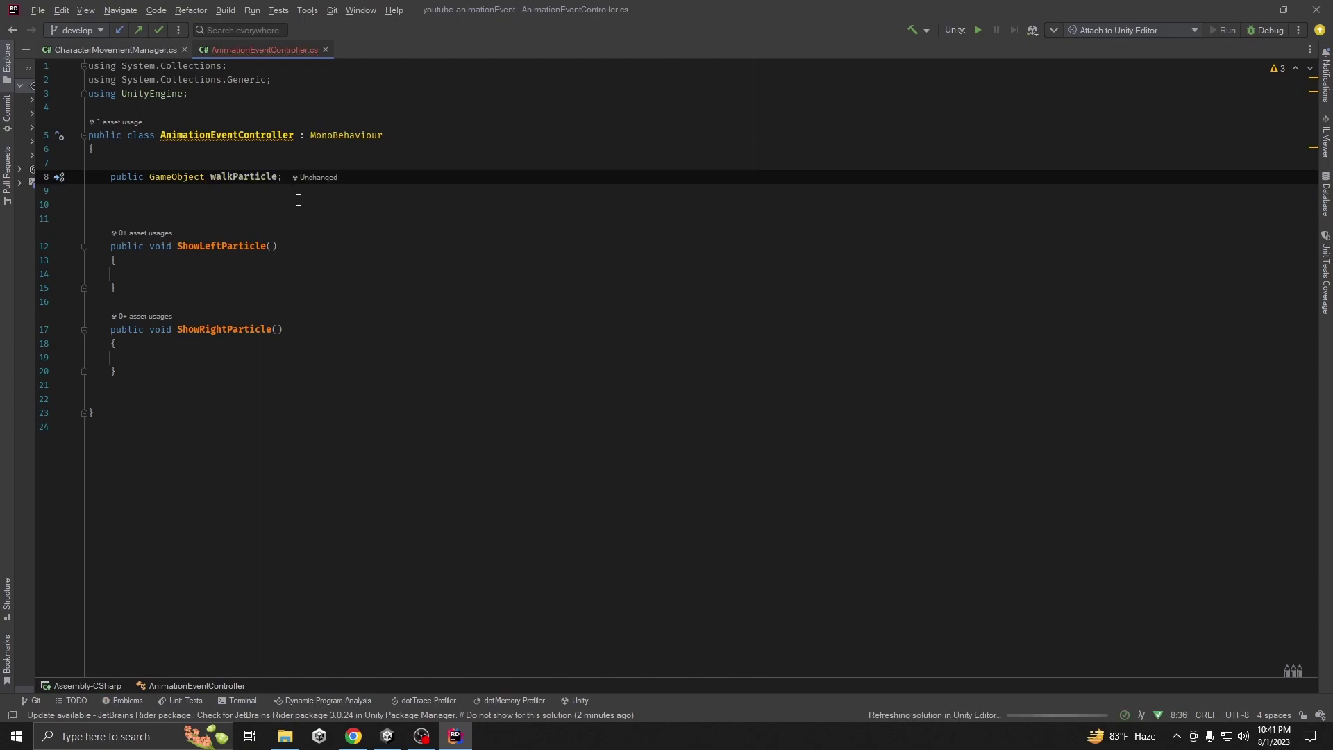
key("ctrl+d")
key("ctrl+d")
Step: Change the first duplicated field into a public Transform named leftTransform
double_click(177, 190)
type("tr")
key("Return")
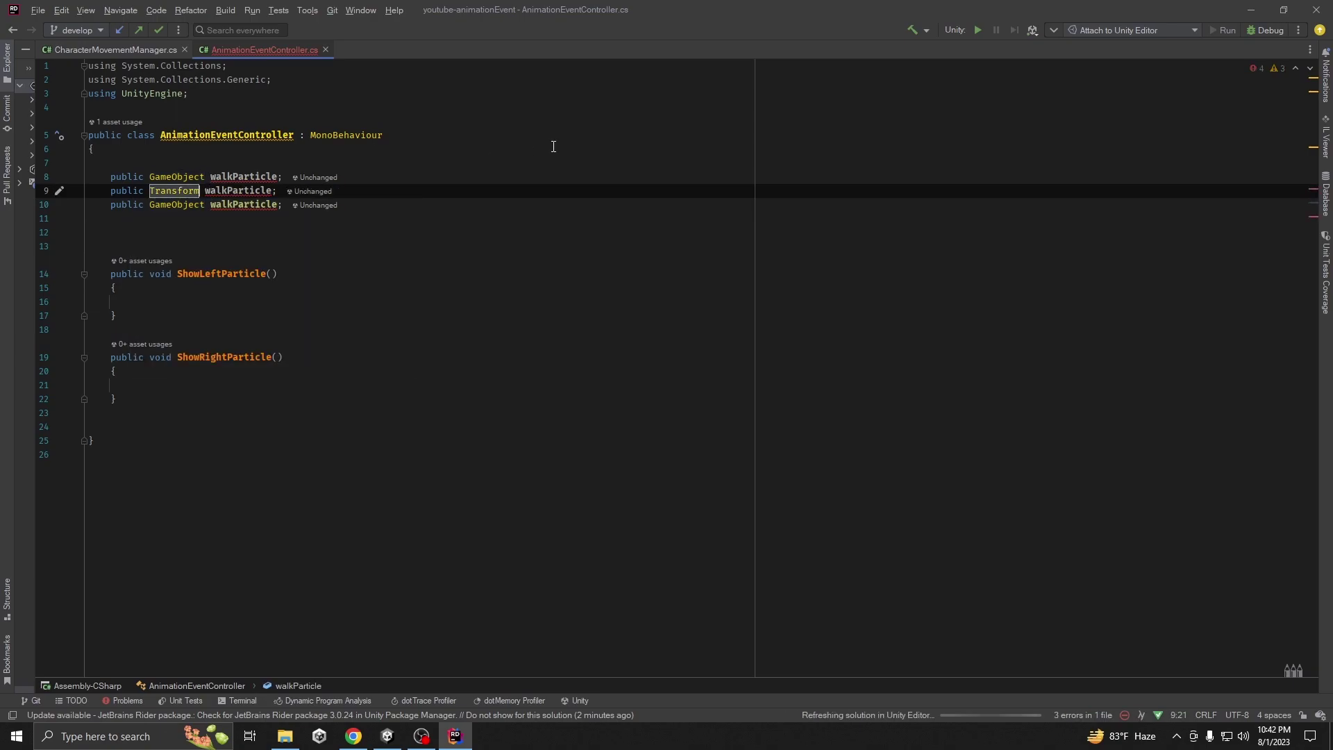
key("Tab")
type("lef")
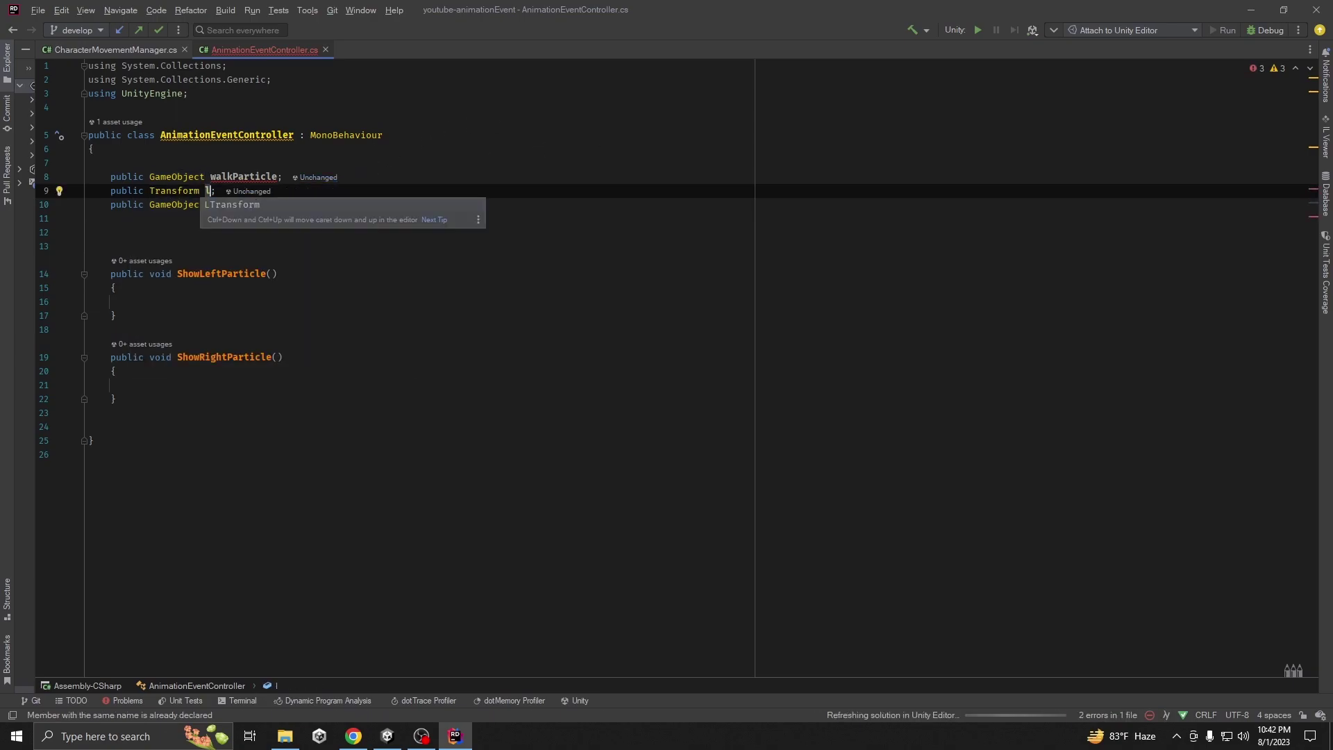
type("tTransfor")
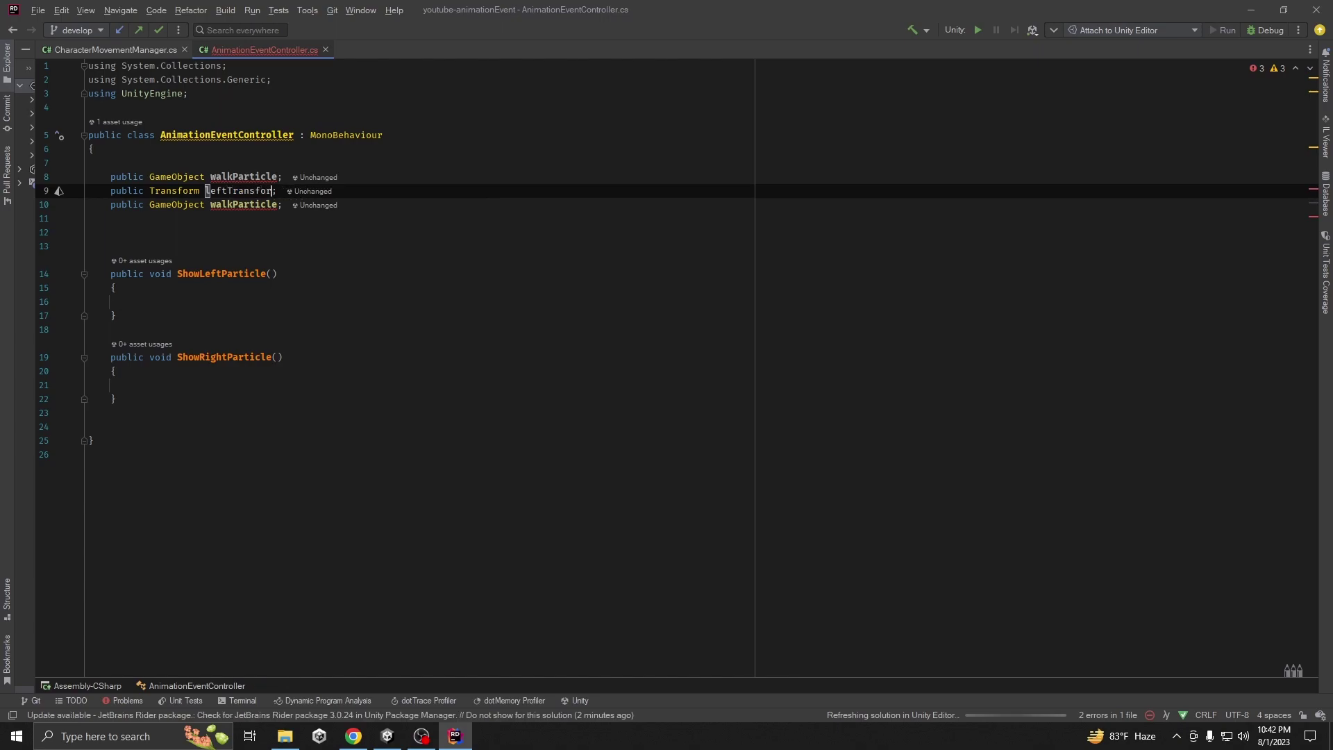
type("m")
Step: Rename the second duplicated field to rightTransform, reusing the leftTransform name
double_click(241, 190)
key("ctrl+c")
double_click(234, 205)
key("ctrl+v")
key("BackSpace")
key("BackSpace")
key("BackSpace")
key("BackSpace")
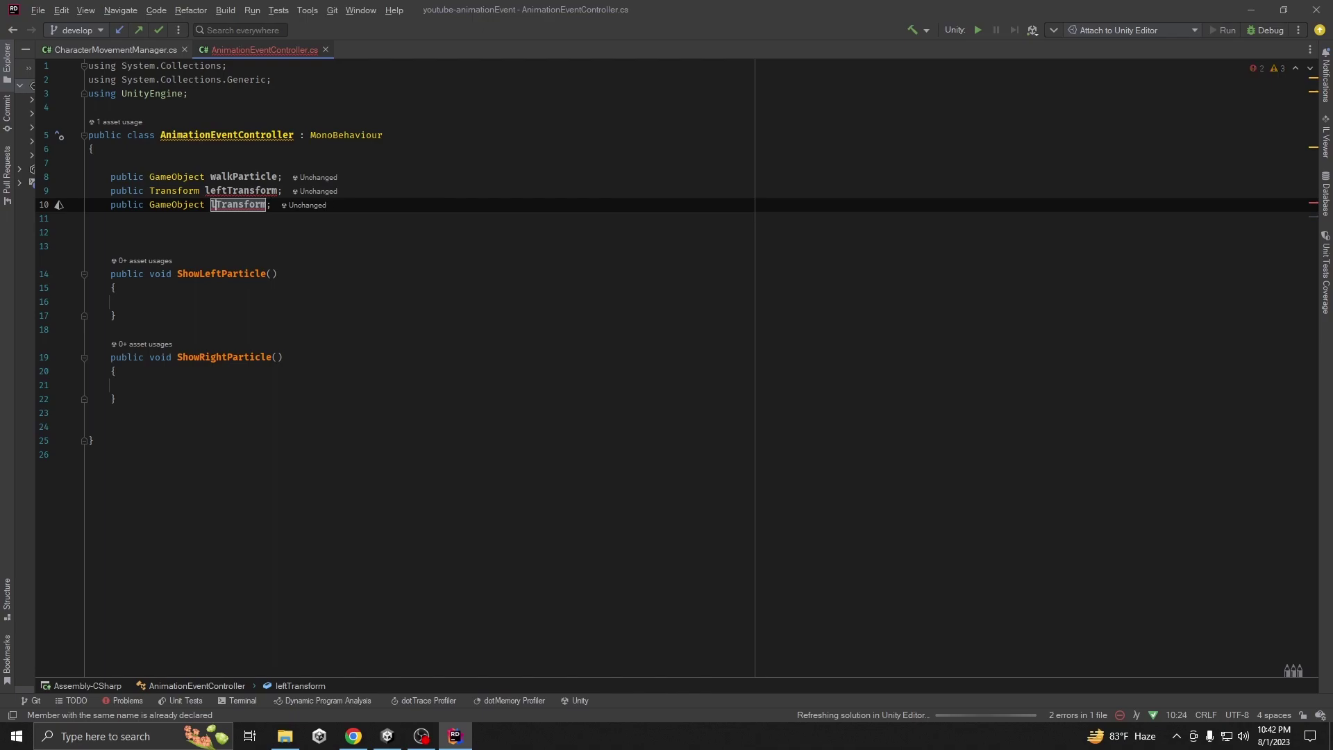
type("right")
left_click(359, 247)
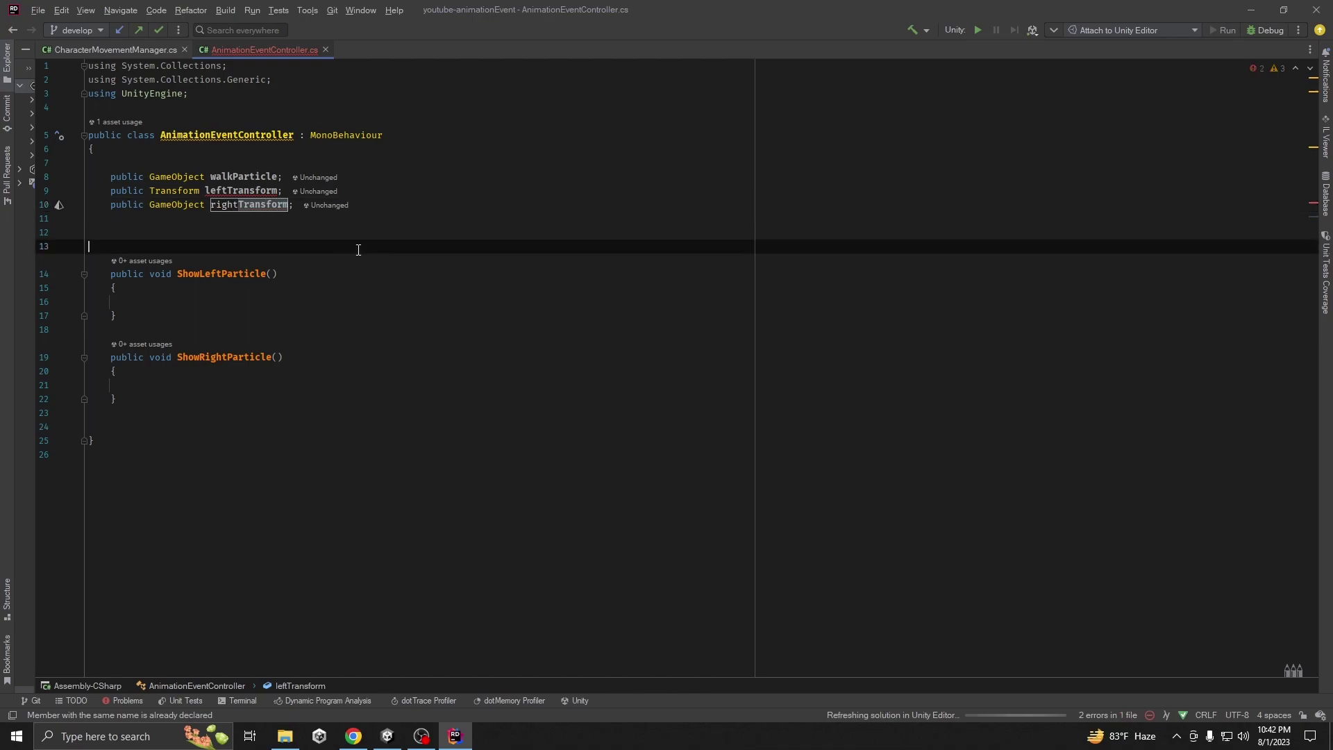
Step: In ShowLeftParticle, add a line that stores Instantiate(walkParticle, leftTransform) in a variable named temp
double_click(244, 176)
left_click(322, 301)
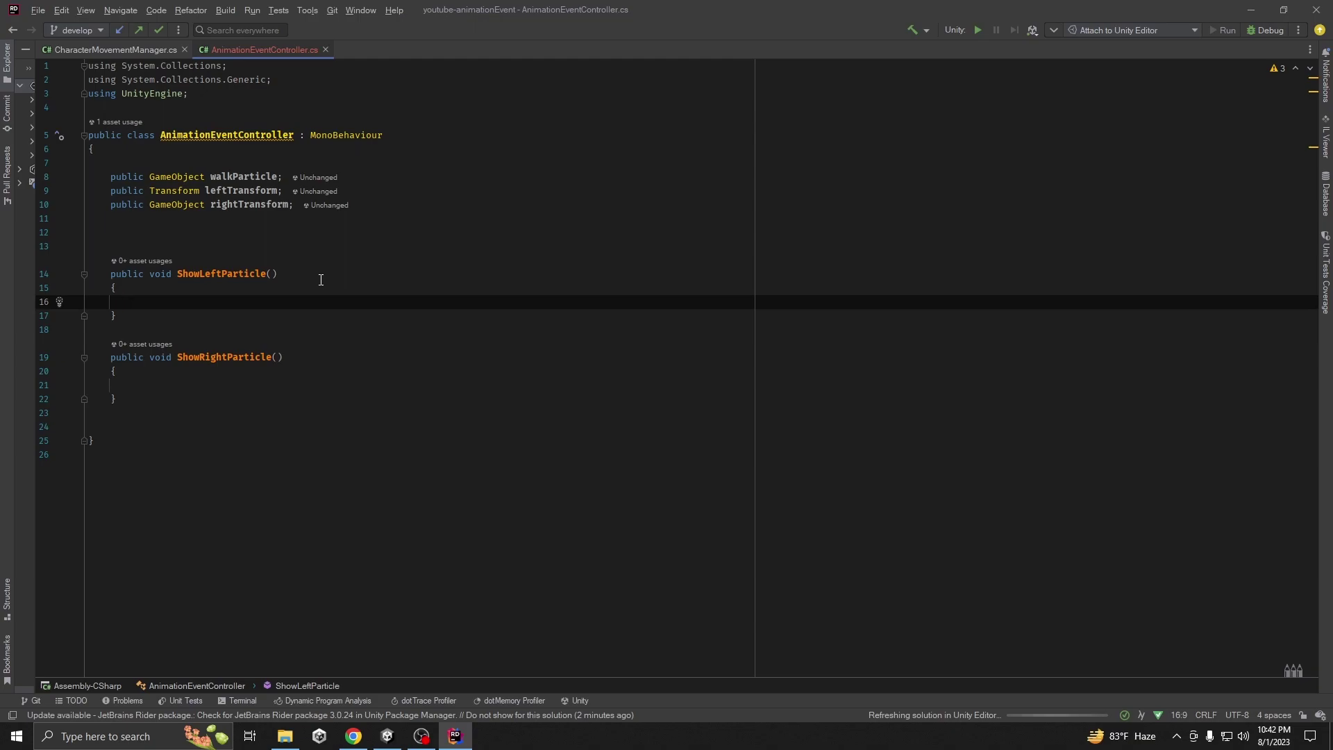
double_click(254, 191)
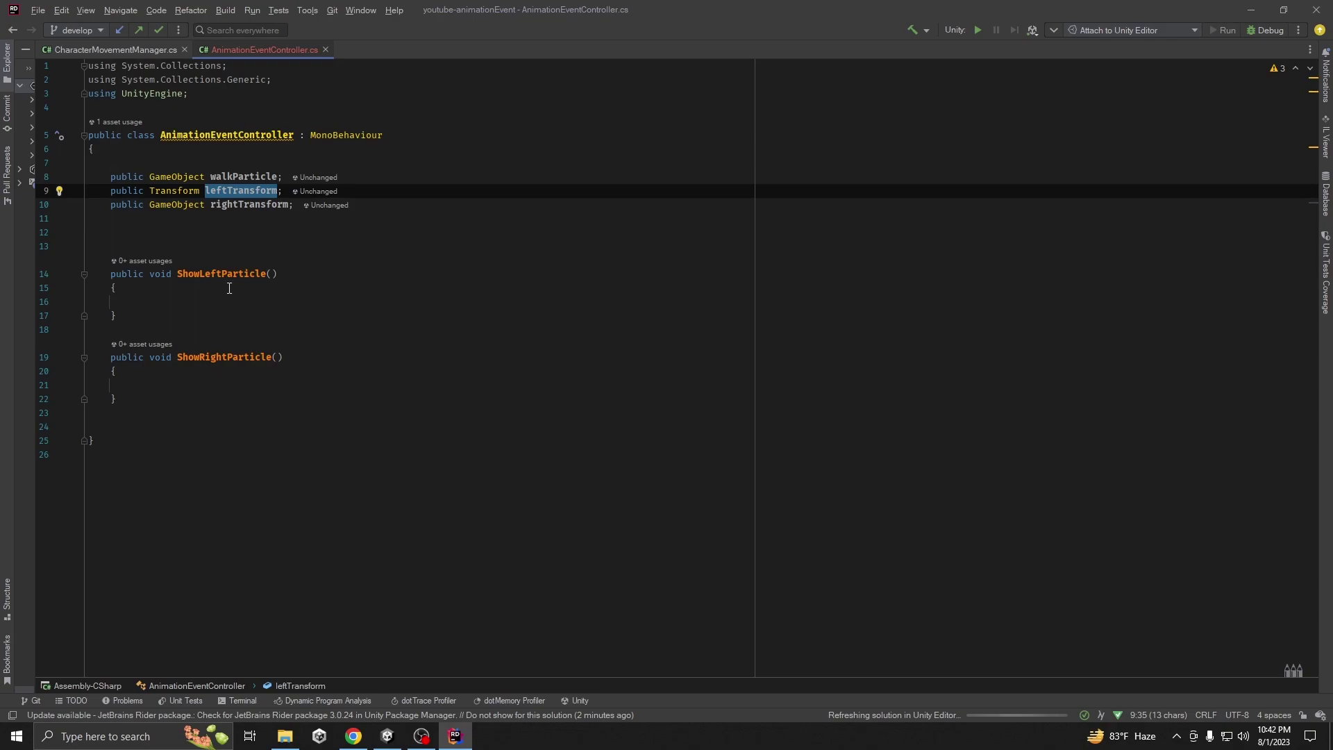
left_click(175, 297)
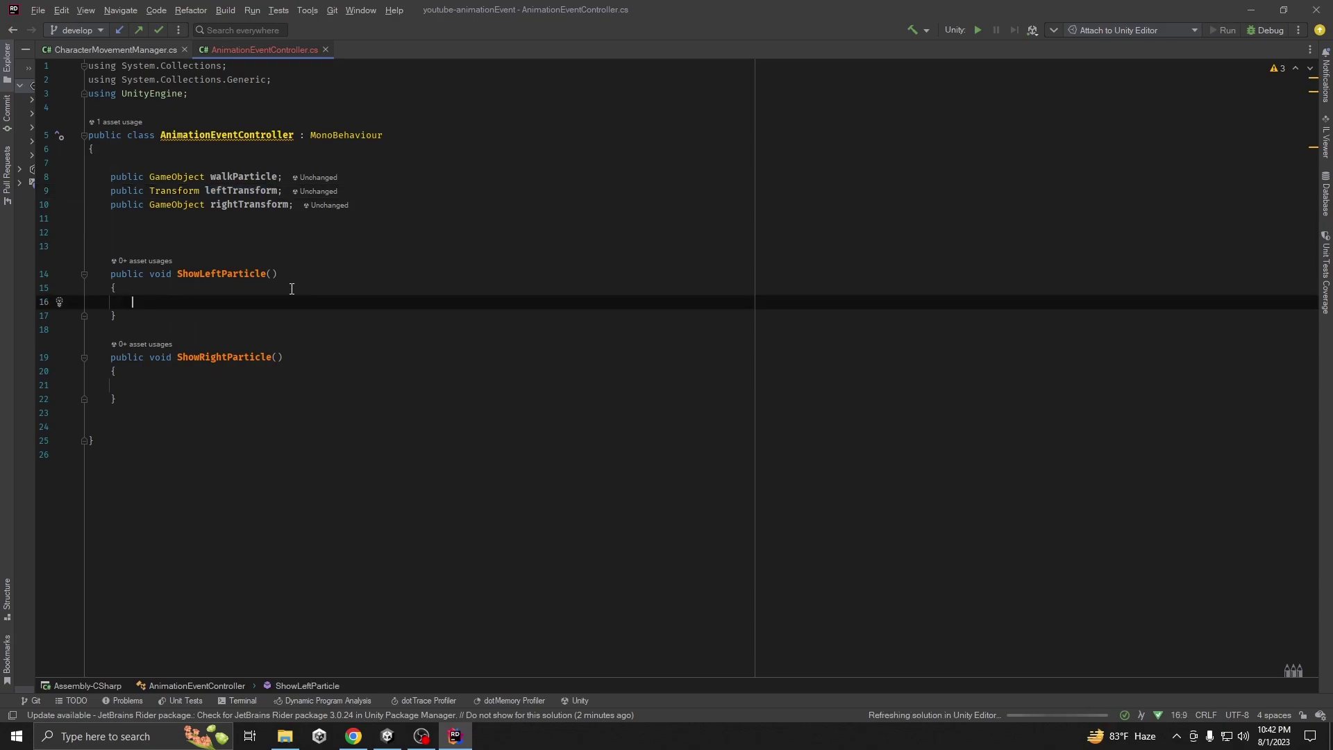
type("var temp")
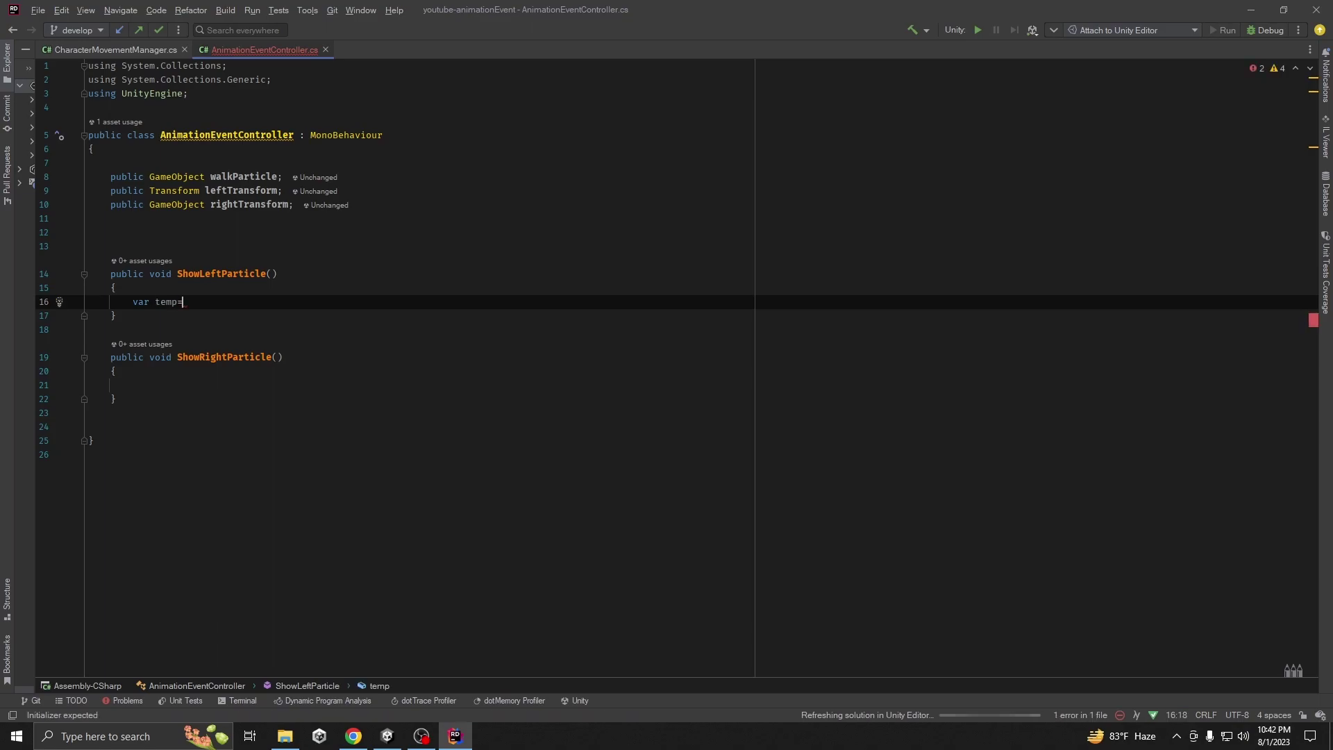
type("=Instantiate()")
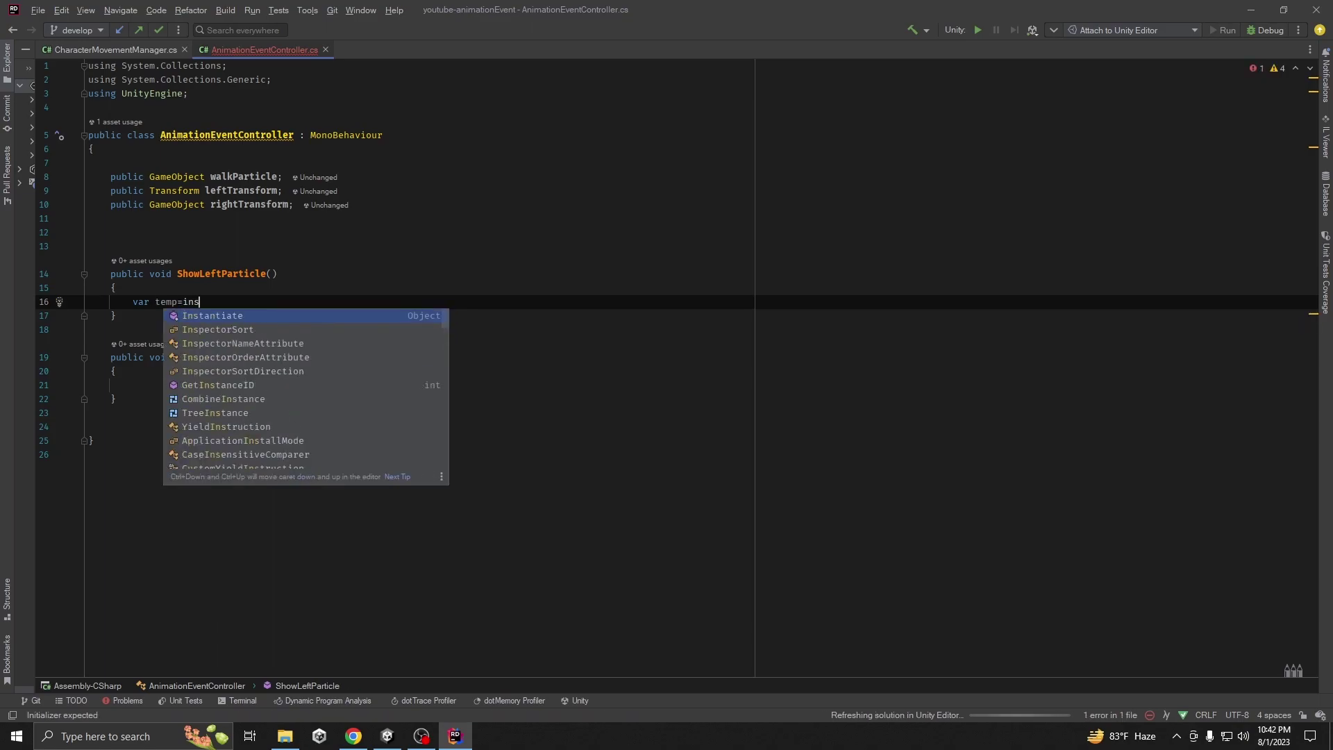
type("walkParticle,")
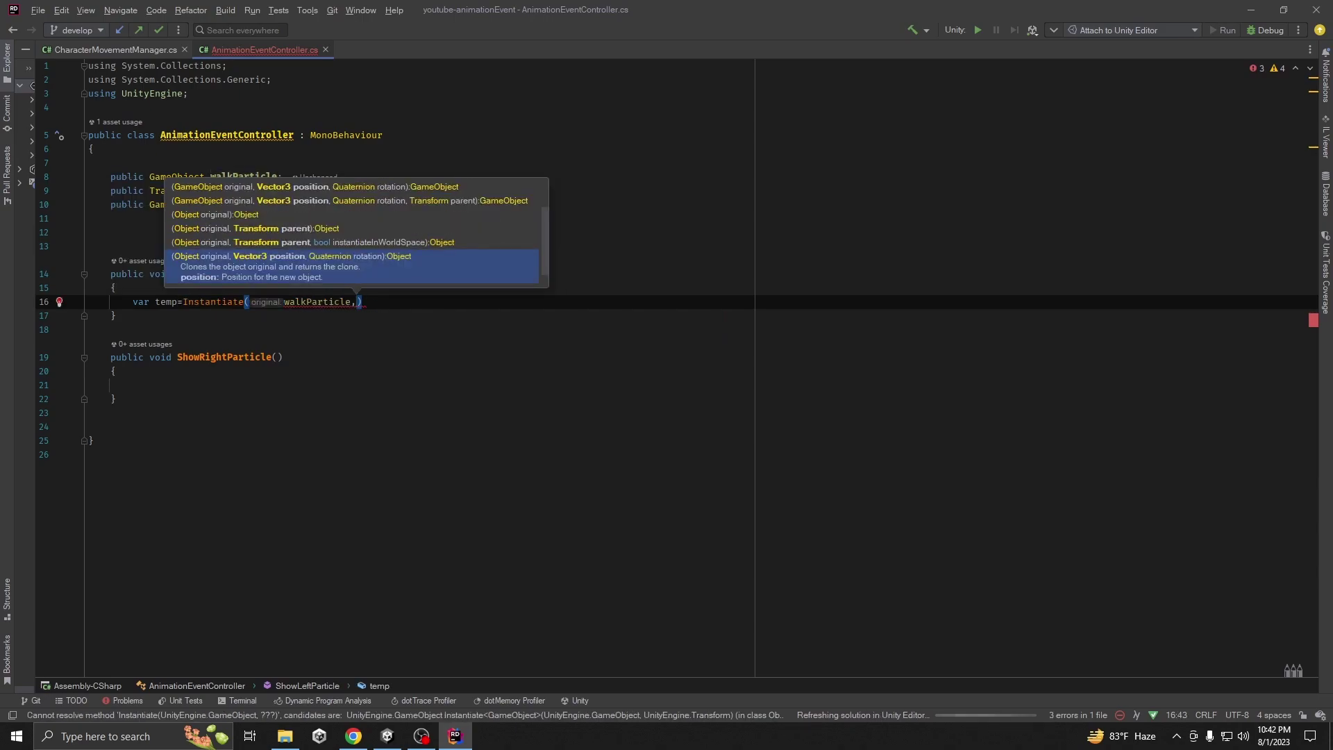
left_click(395, 167)
double_click(240, 190)
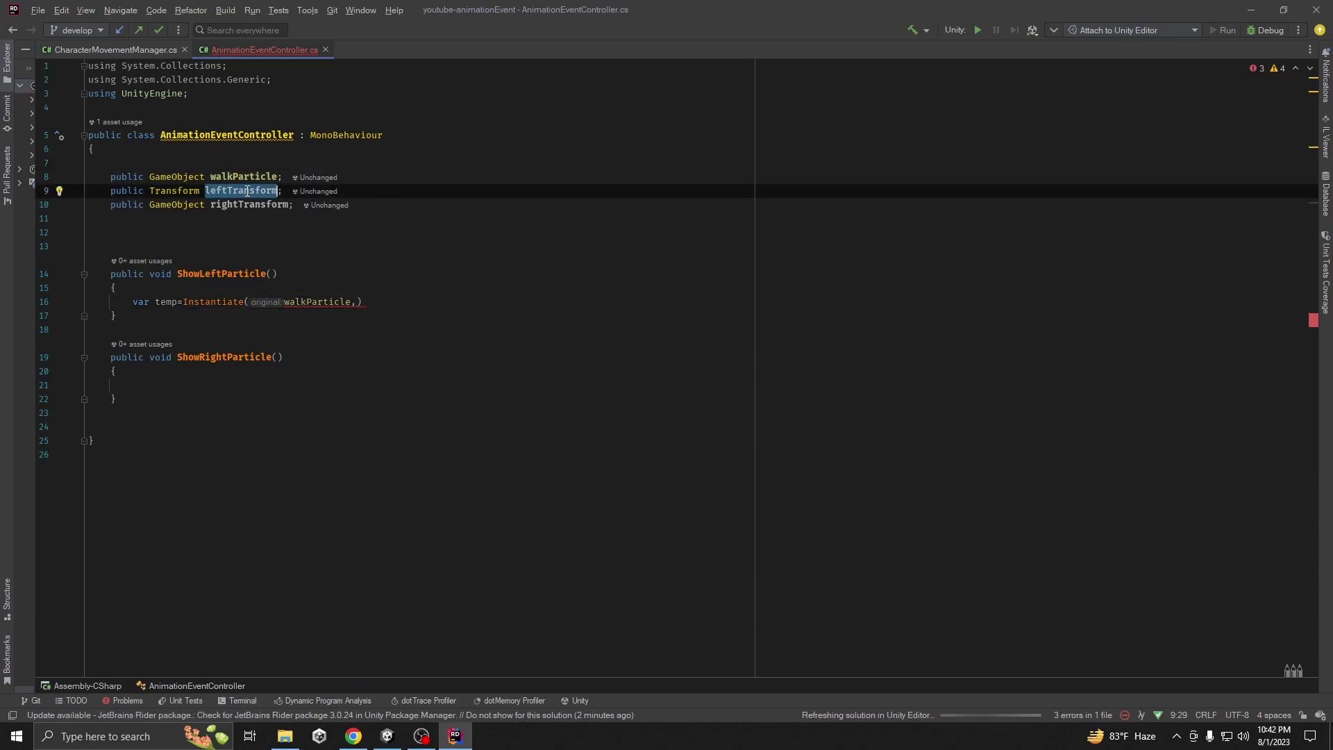
left_click(405, 306)
key("ctrl+v")
type(";")
Step: Copy the Instantiate line into ShowRightParticle and replace its parent argument with rightTransform
left_click_drag(136, 309, 479, 304)
left_click(261, 380)
key("ctrl+v")
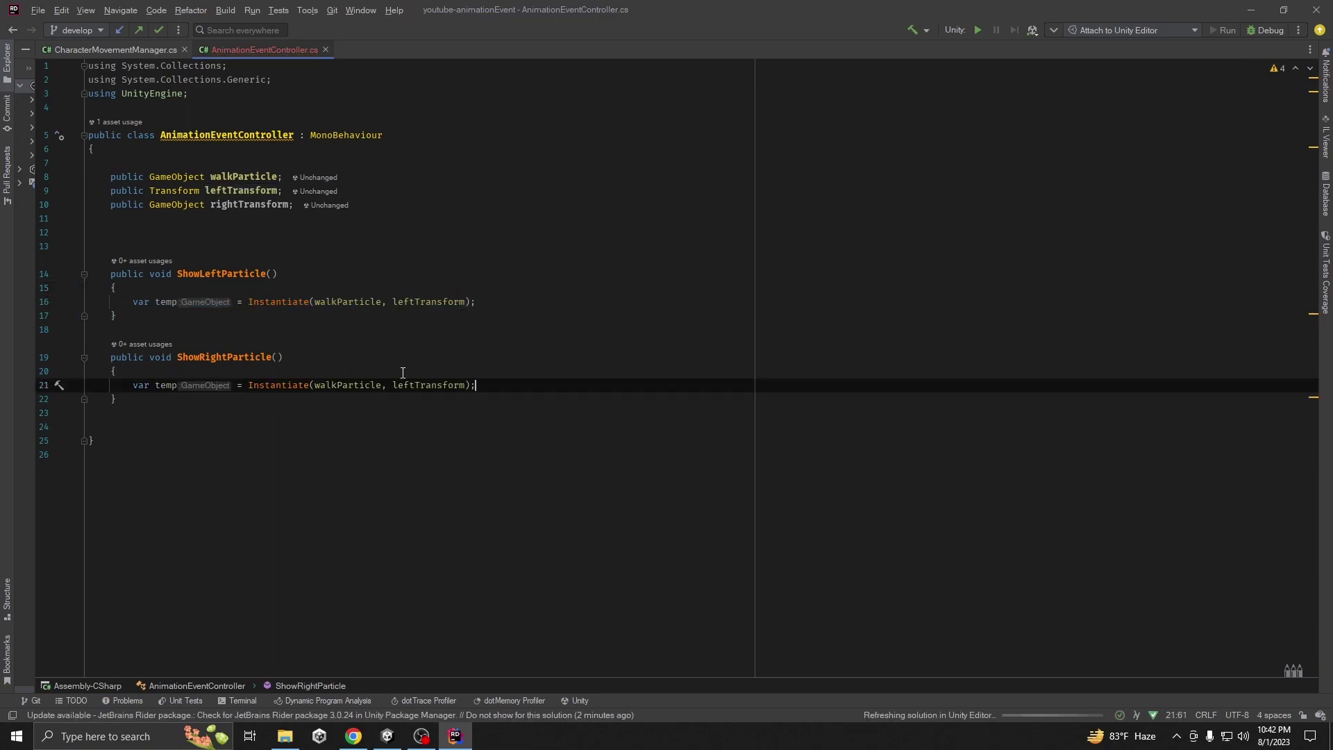
double_click(428, 385)
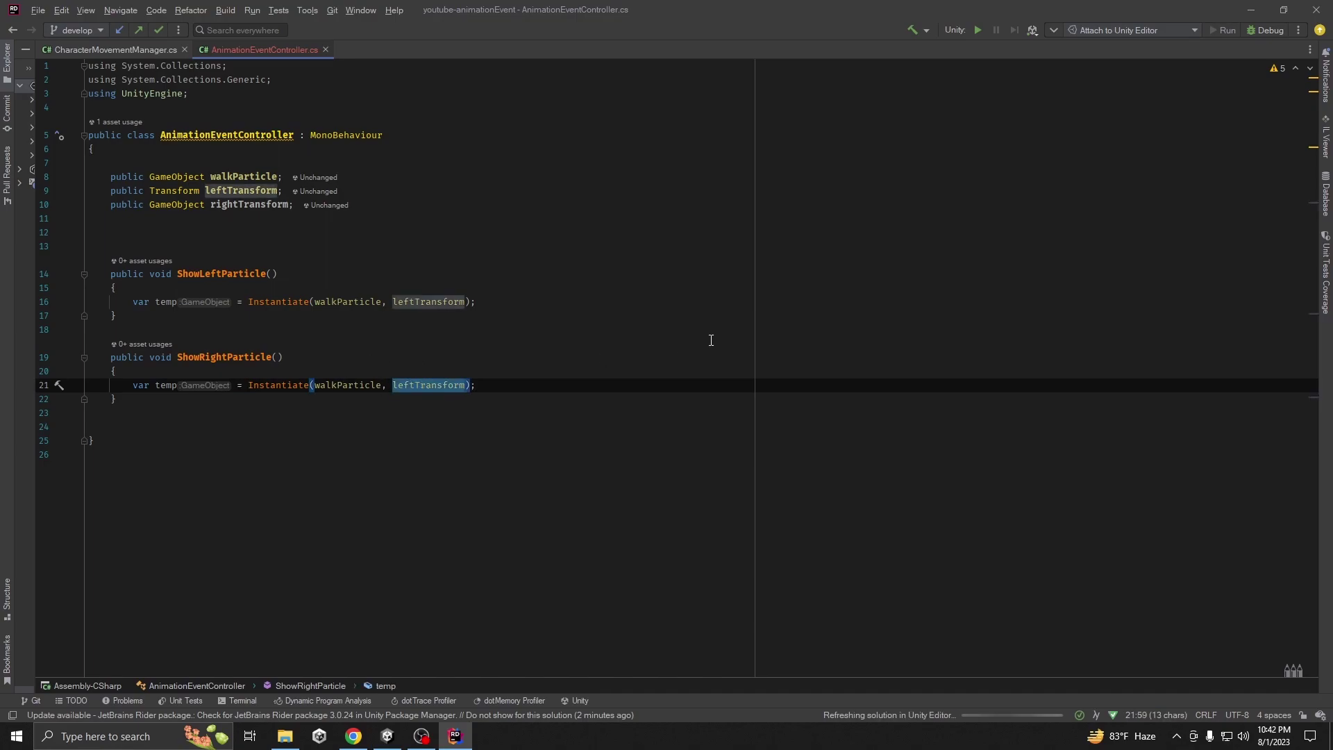
type("ri")
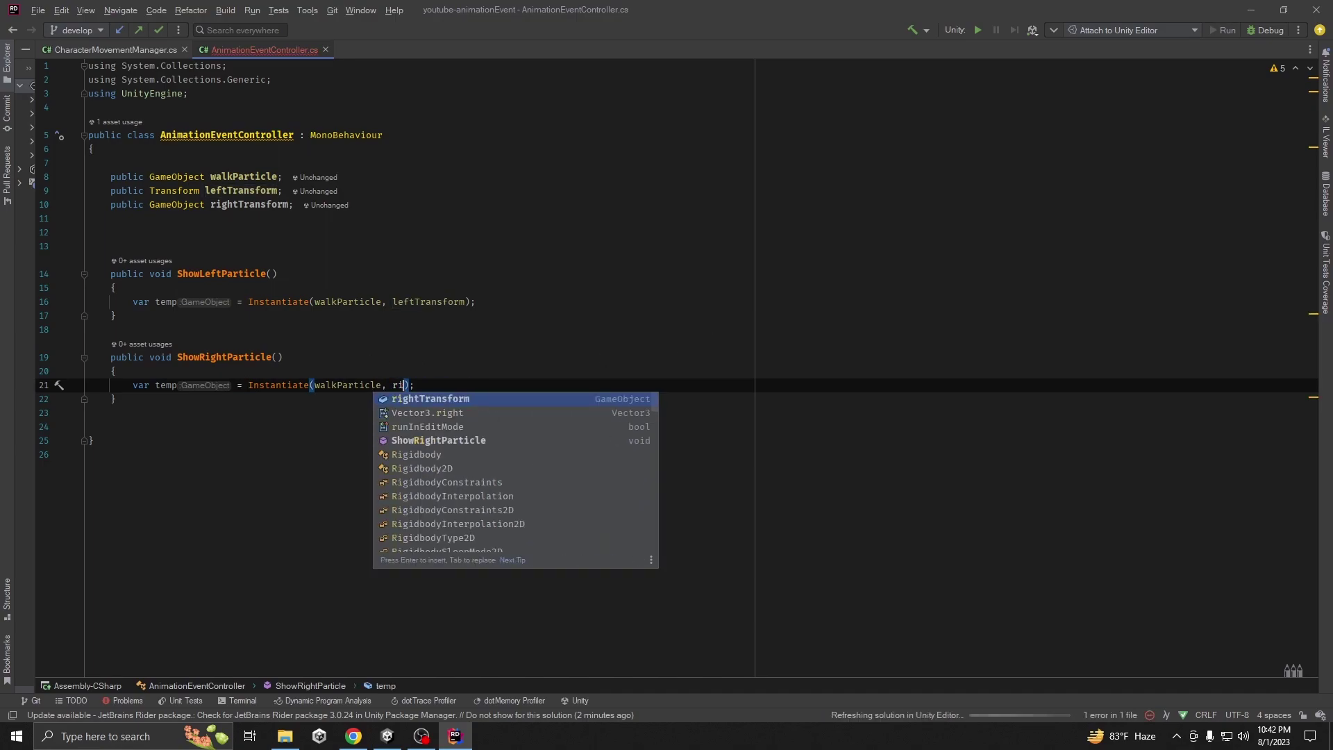
key("Return")
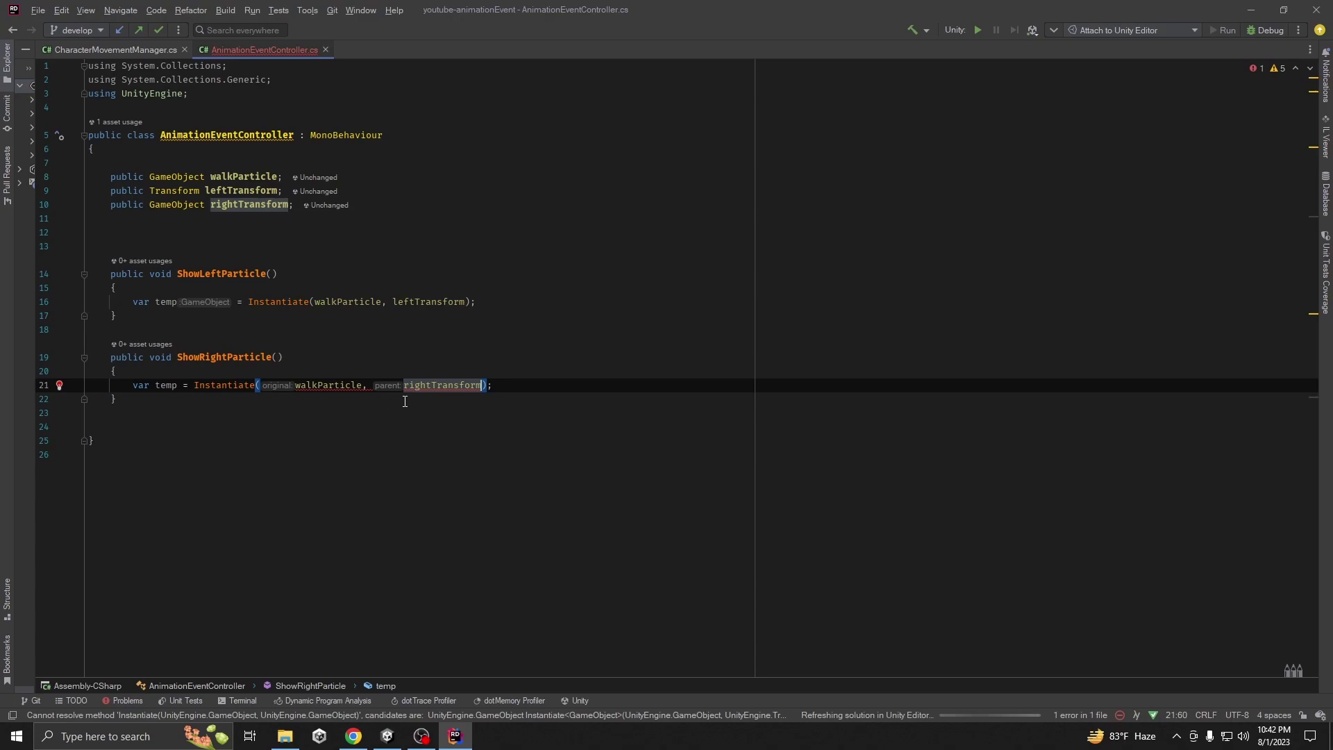
Step: Change the type of the rightTransform field to Transform
double_click(174, 190)
key("ctrl+c")
double_click(176, 204)
key("ctrl+v")
key("End")
Step: Below the Instantiate line in ShowLeftParticle, set temp.transform.localPosition to Vector3.zero
left_click(501, 297)
key("Return")
type("temp")
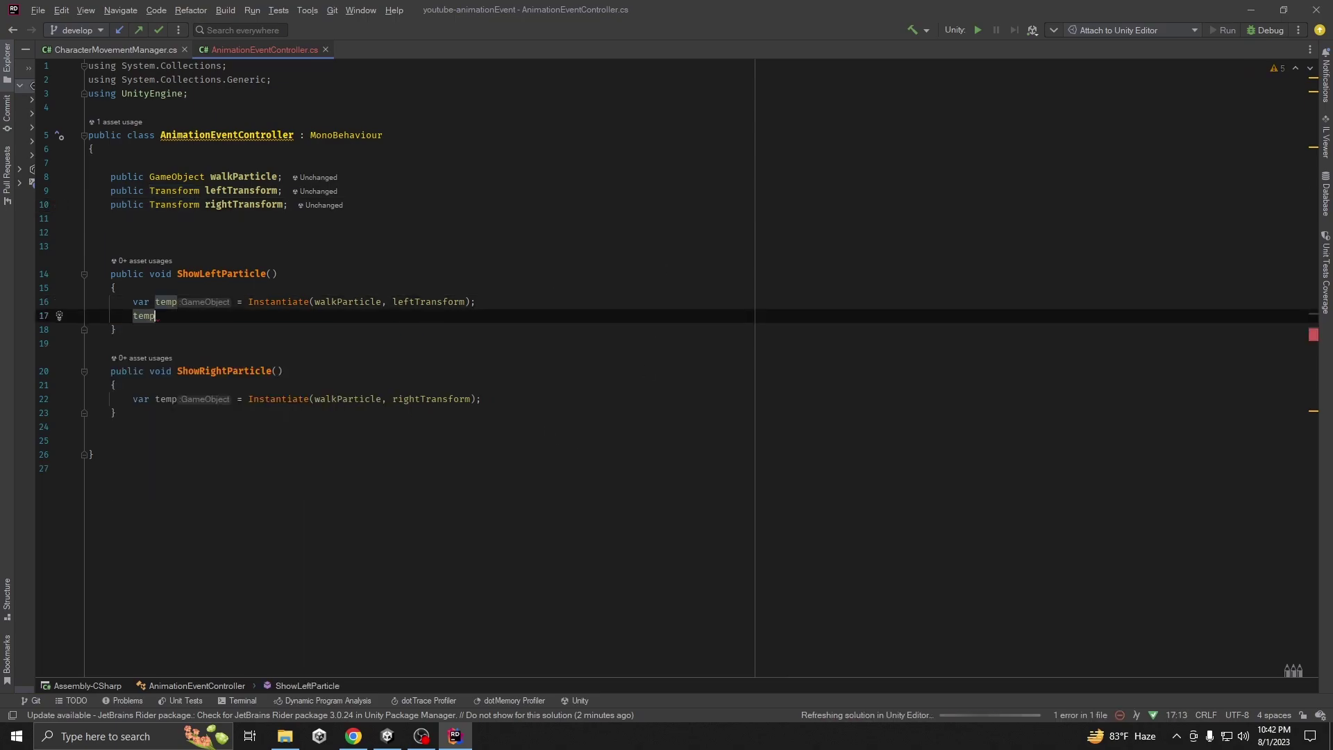
type(".transform")
key("Return")
type(".localPosition")
key("Return")
type("=")
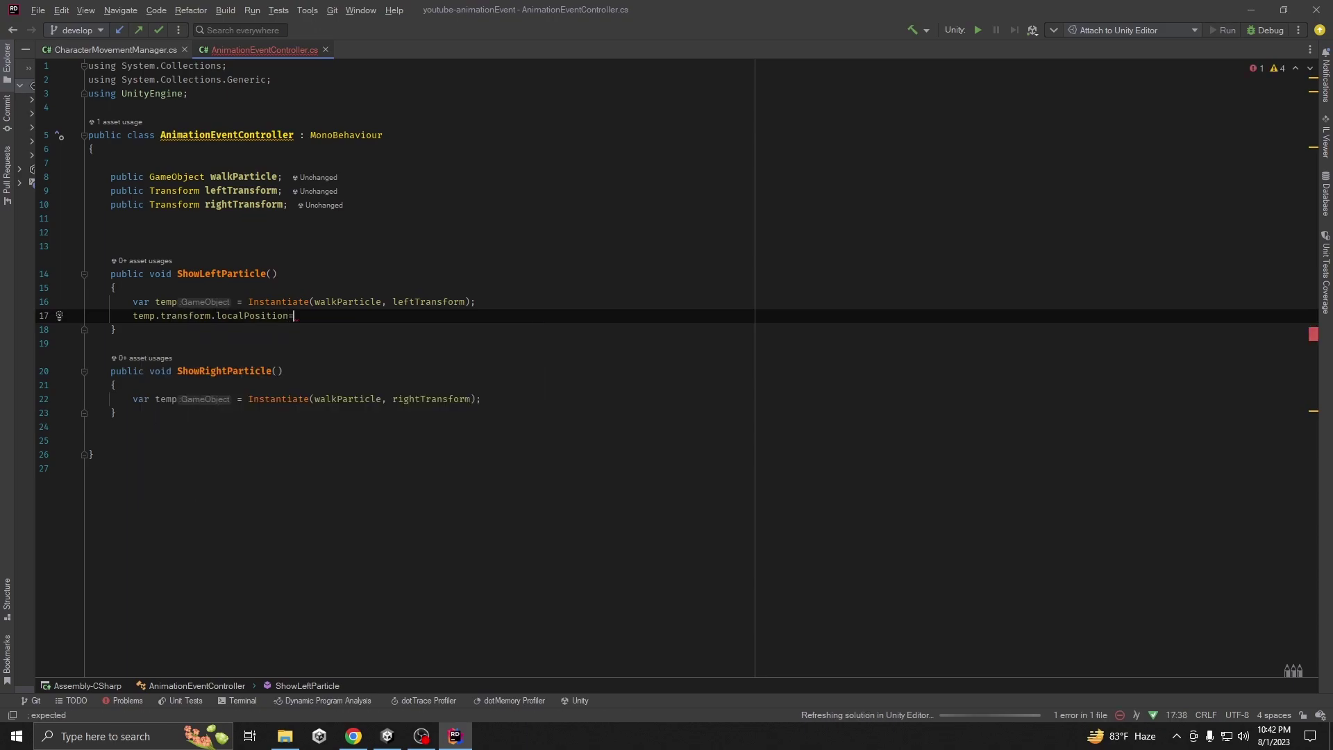
type("vez")
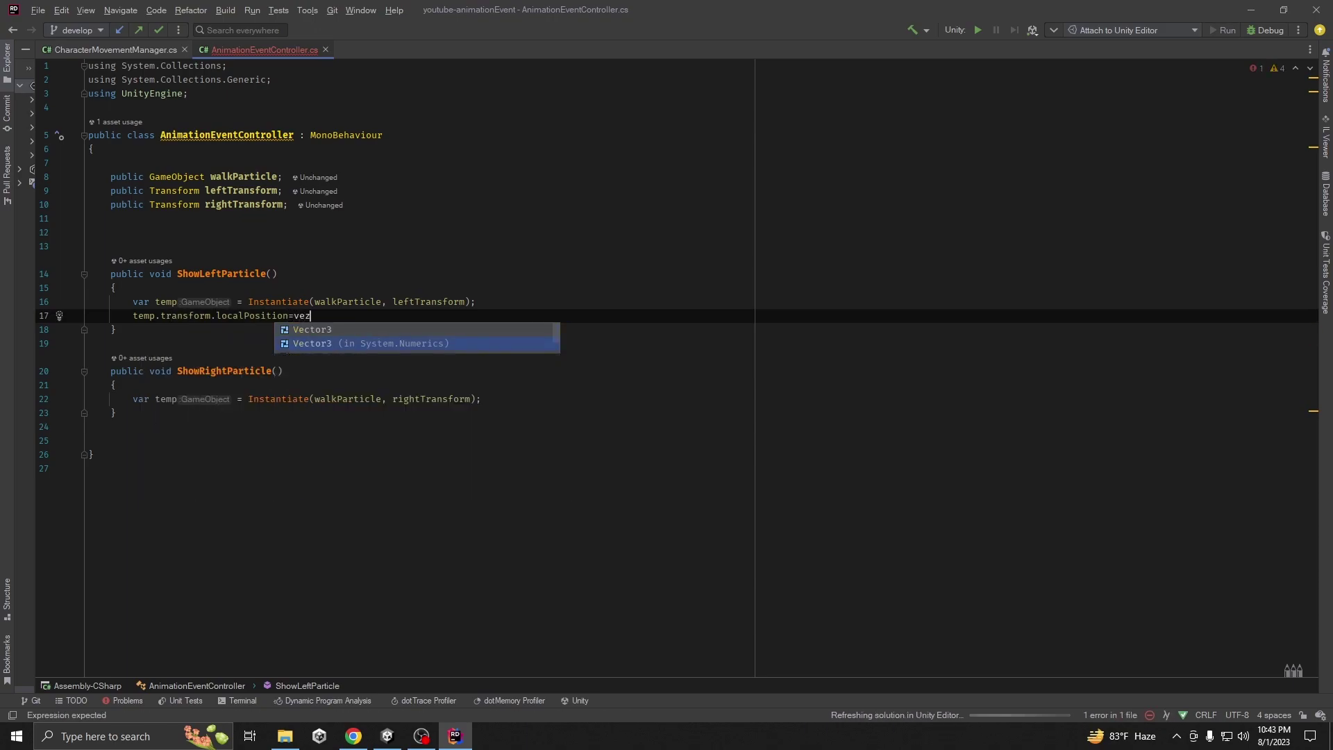
key("Return")
type(";")
Step: Copy the localPosition reset line below the Instantiate line in ShowRightParticle
left_click_drag(133, 316, 366, 316)
left_click(533, 397)
key("Return")
key("ctrl+v")
key("Up")
key("Up")
key("Up")
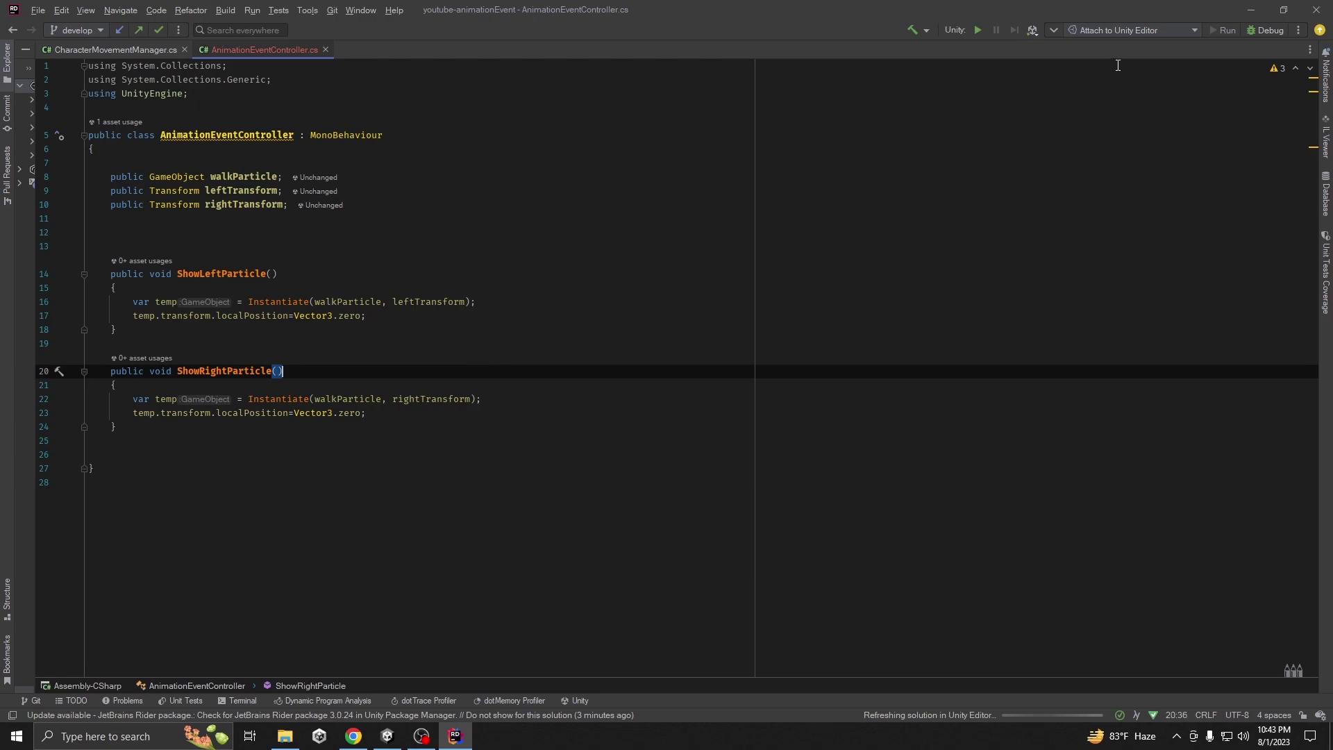
Step: Return to the Unity editor and open the Effects folder of the _AnimationEvents assets
left_click(1251, 10)
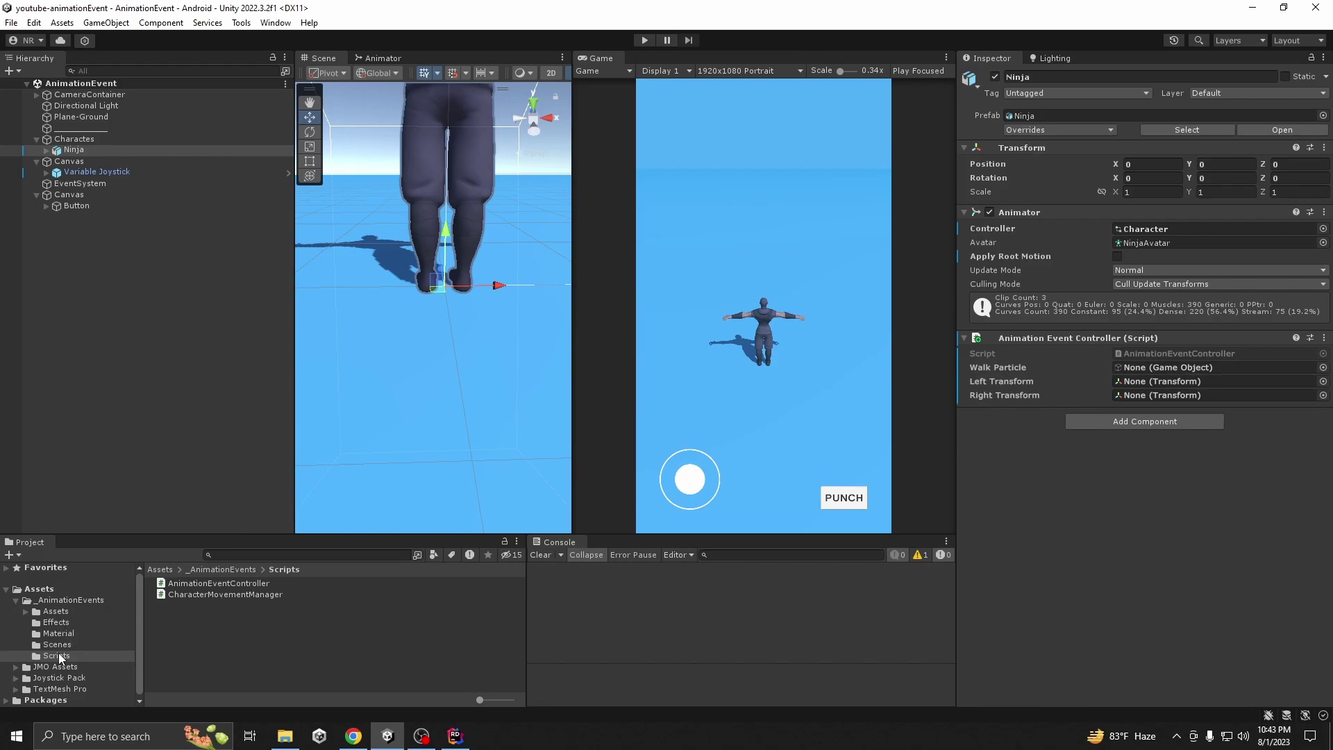
left_click(59, 614)
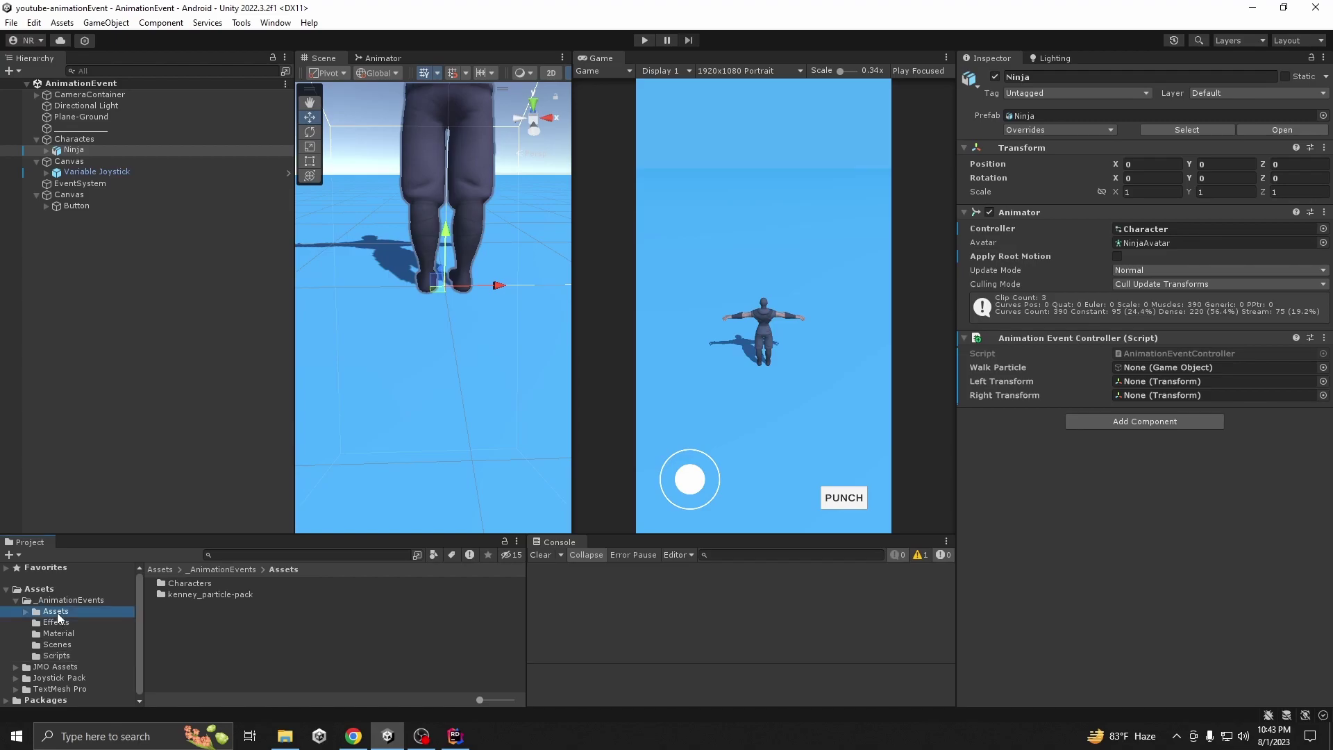
left_click(56, 623)
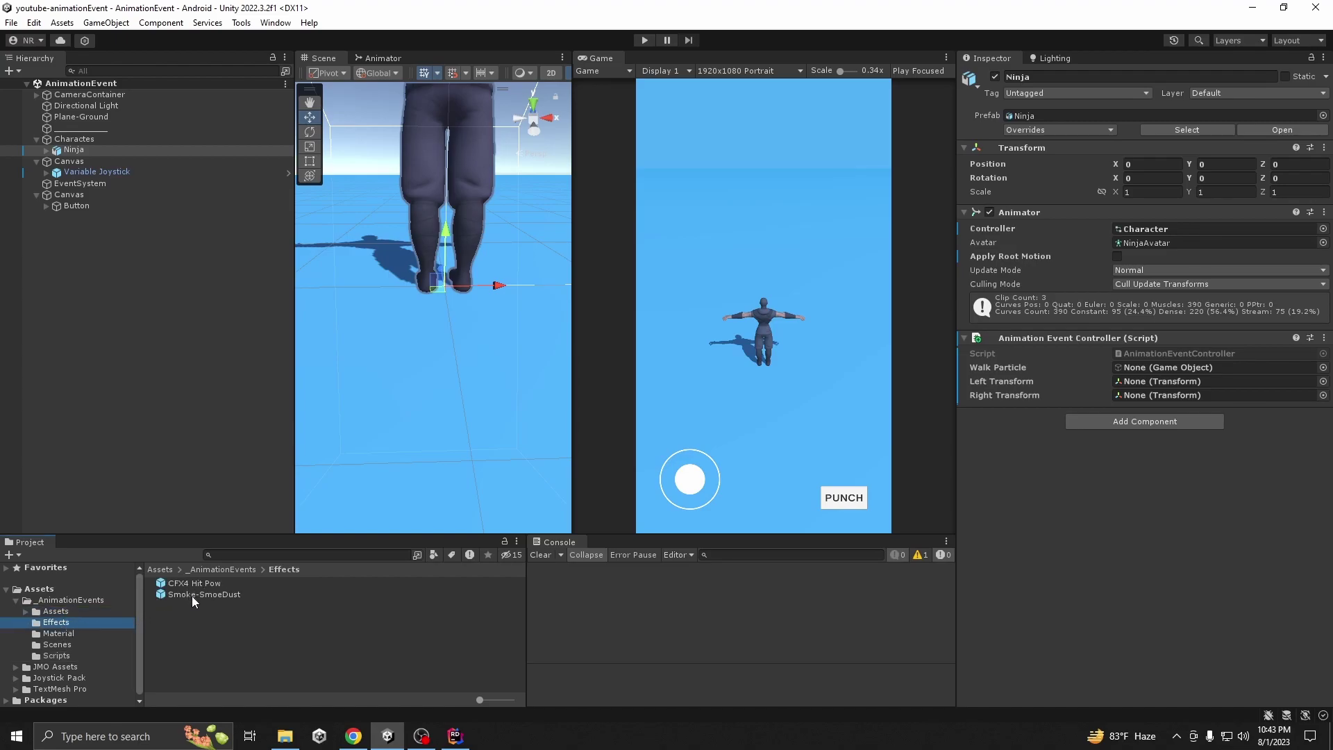
Step: On the Ninja's Animation Event Controller, assign Smoke-SmoeDust as Walk Particle, LeftLegParticle as Left Transform and RightLegParticle as Right Transform
left_click_drag(196, 594, 1149, 373)
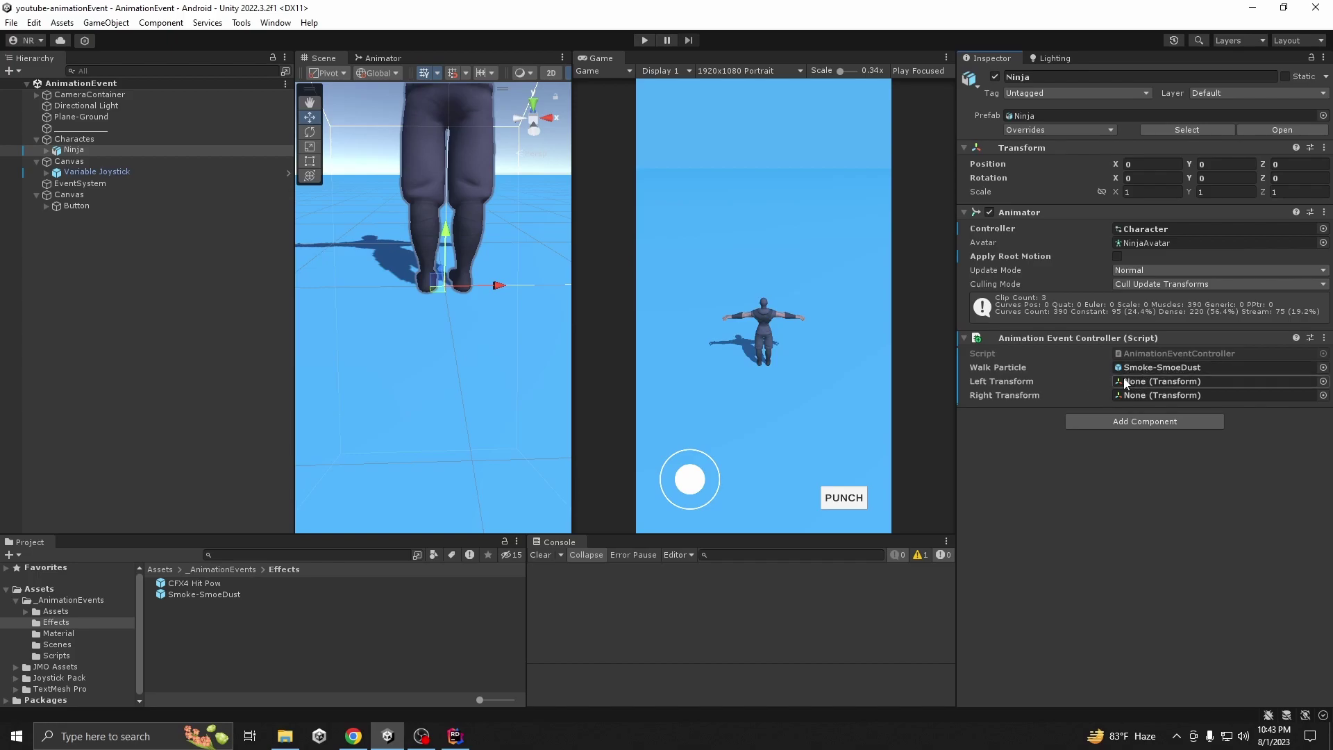
left_click(44, 152)
left_click(47, 150)
left_click_drag(155, 239, 1147, 395)
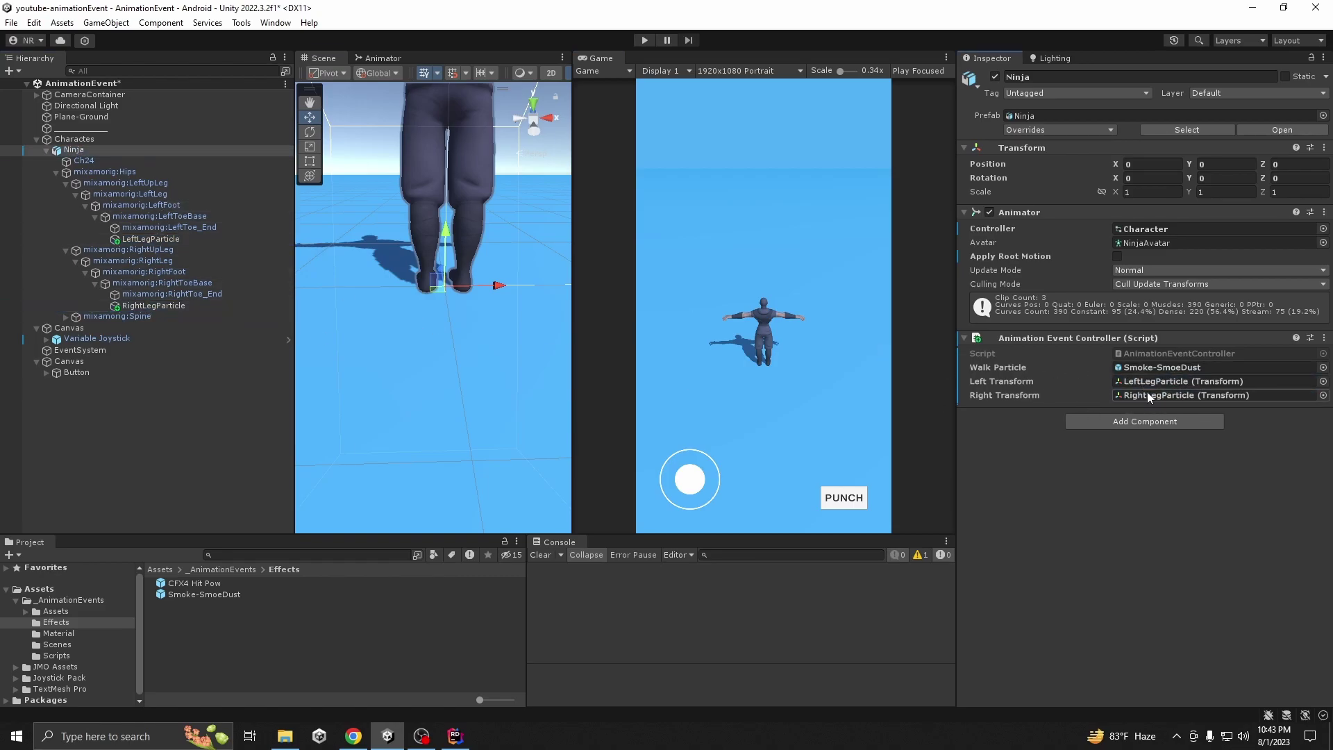
Step: Play the scene and run the ninja with the joystick to check the walk particles at its feet
left_click(641, 40)
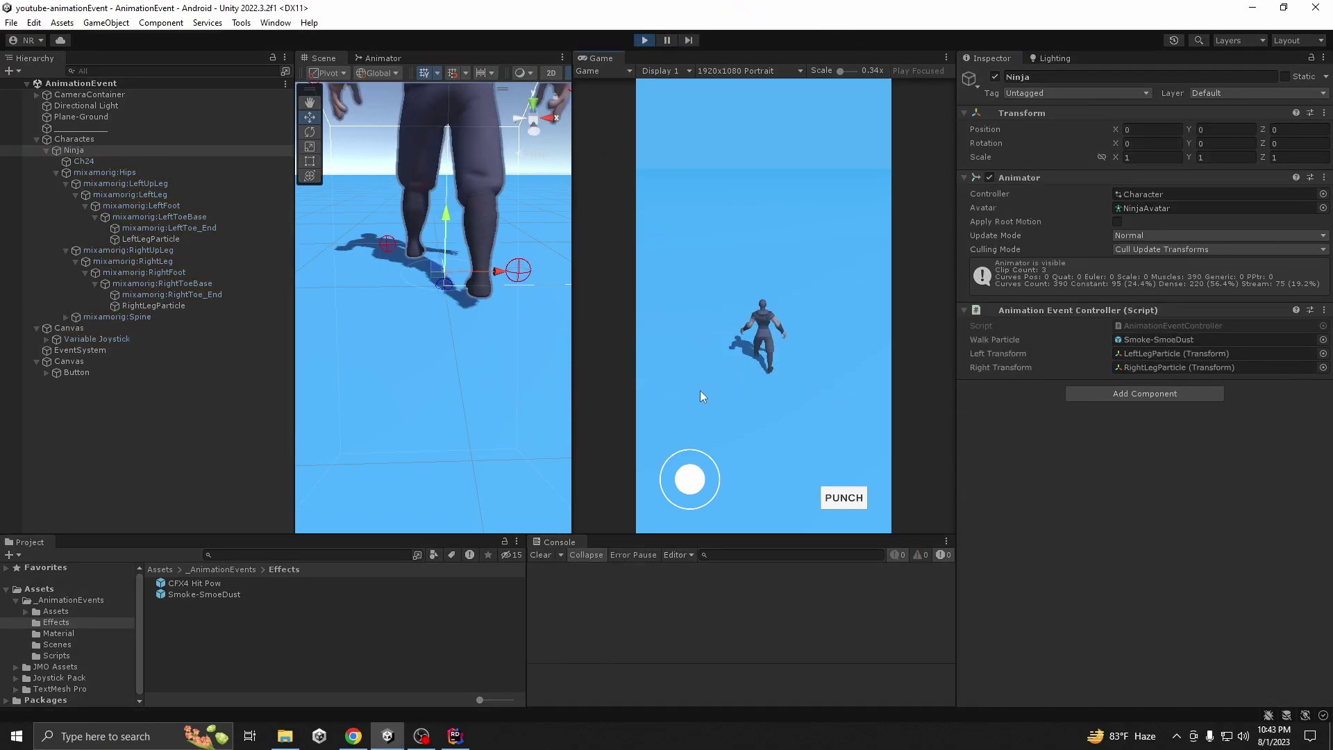
mouse_move(698, 502)
left_mouse_down()
mouse_move(680, 425)
mouse_move(653, 430)
mouse_move(634, 505)
mouse_move(685, 546)
mouse_move(779, 531)
mouse_move(815, 482)
mouse_move(767, 405)
mouse_move(677, 372)
mouse_move(685, 351)
mouse_move(812, 388)
mouse_move(805, 523)
mouse_move(653, 552)
mouse_move(557, 440)
mouse_move(607, 339)
mouse_move(794, 390)
mouse_move(799, 514)
mouse_move(602, 516)
mouse_move(625, 389)
mouse_move(798, 407)
mouse_move(773, 536)
mouse_move(646, 486)
mouse_move(745, 491)
mouse_move(689, 517)
mouse_move(659, 427)
mouse_move(712, 398)
mouse_move(751, 505)
mouse_move(623, 507)
mouse_move(605, 439)
mouse_move(577, 444)
mouse_move(631, 544)
mouse_move(755, 448)
left_mouse_up()
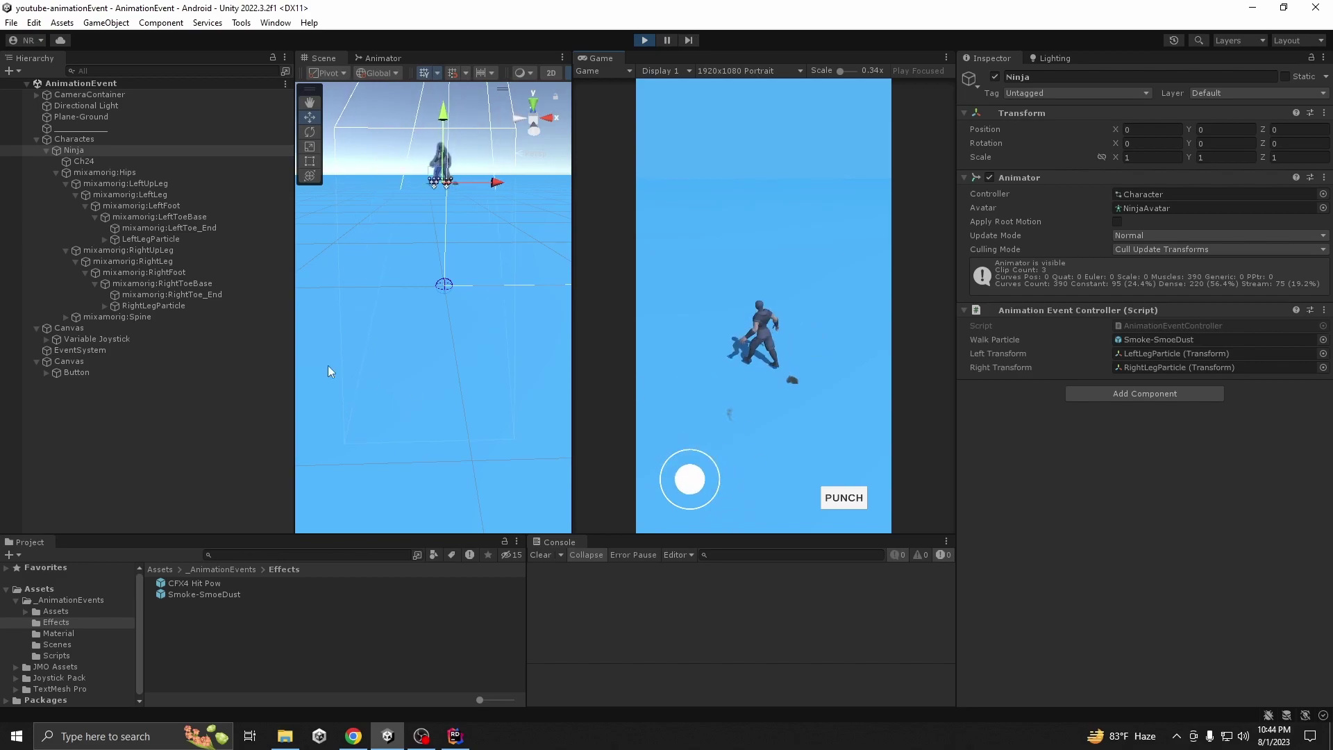
Step: Inspect the Smoke-SmoeDust clones spawned under RightLegParticle, run the ninja again and stop the scene
left_click(105, 305)
scroll(139, 327, "down", 3)
left_click(182, 284)
left_click(194, 458)
left_click(190, 338)
left_click(185, 283)
left_click(188, 238)
left_click(198, 216)
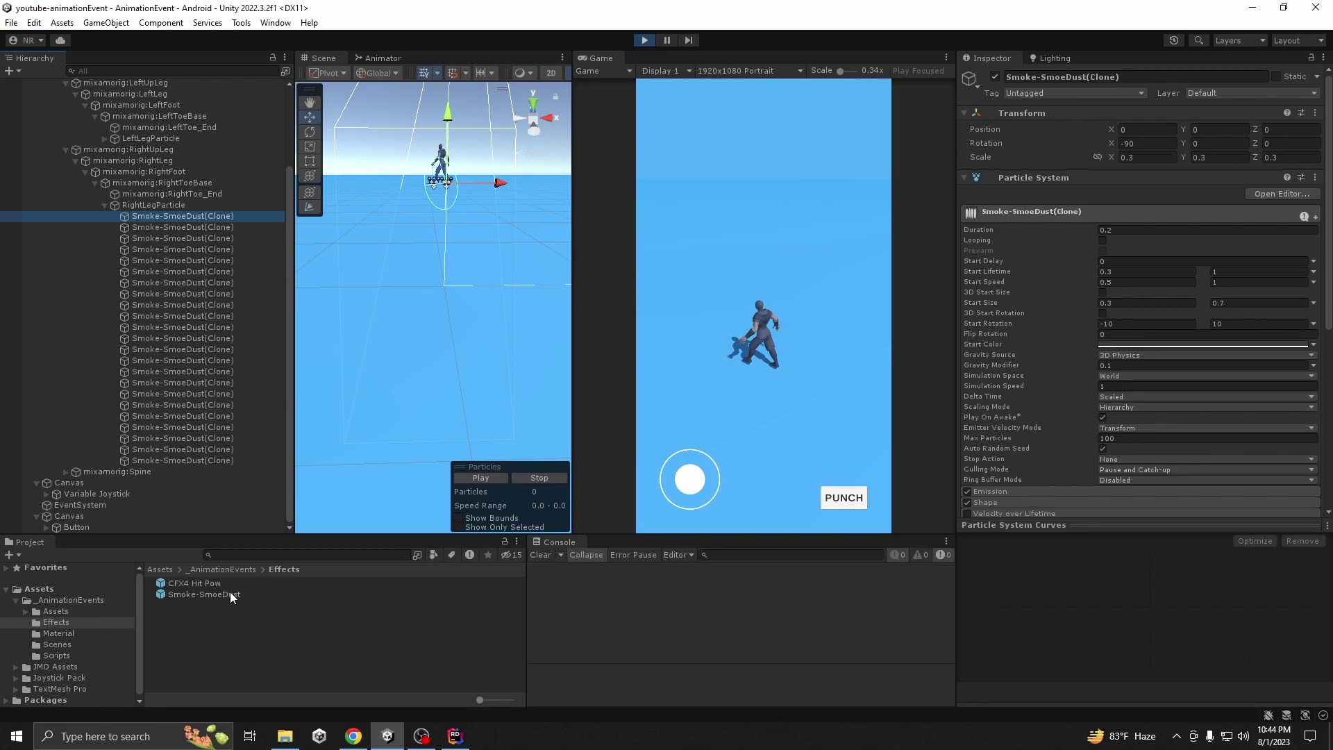
left_click(197, 460)
left_click(178, 305)
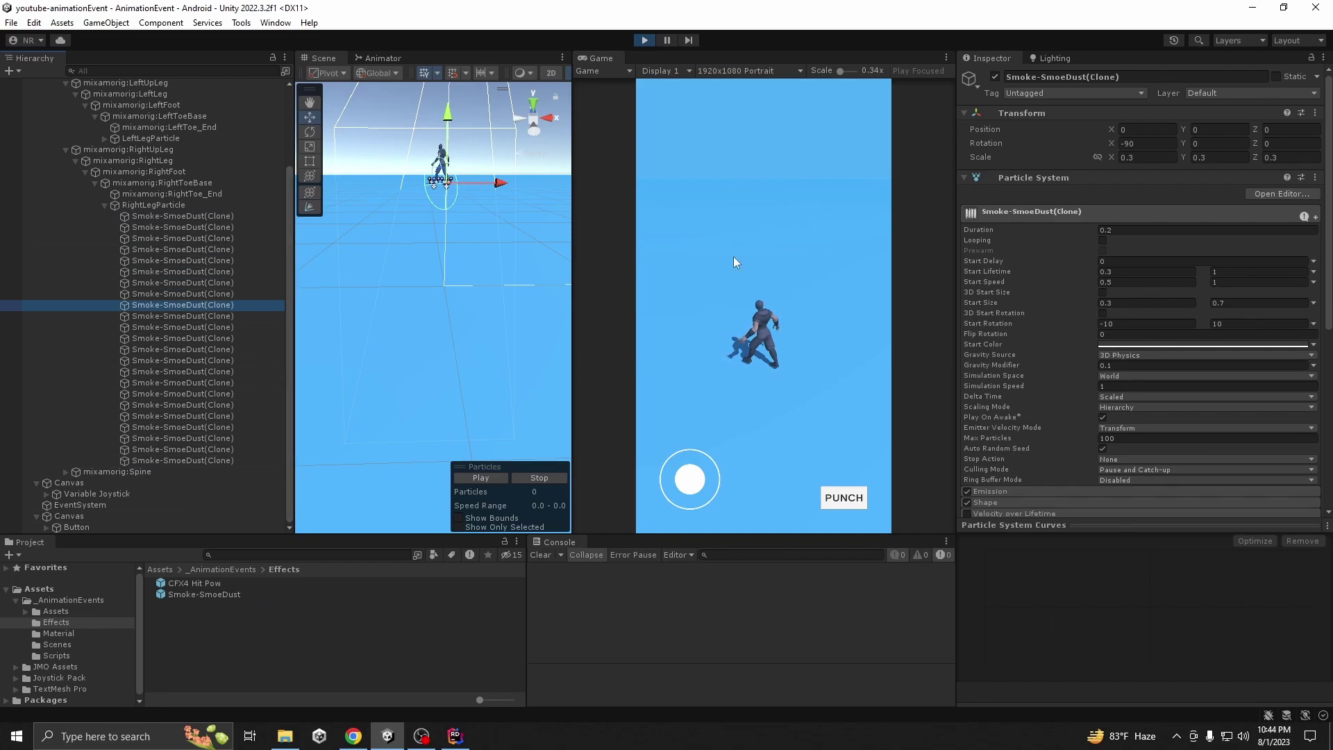
mouse_move(700, 486)
left_mouse_down()
mouse_move(703, 402)
mouse_move(644, 424)
mouse_move(663, 507)
mouse_move(769, 473)
mouse_move(780, 389)
mouse_move(702, 306)
mouse_move(594, 371)
mouse_move(577, 445)
mouse_move(665, 514)
mouse_move(767, 496)
mouse_move(676, 452)
left_mouse_up()
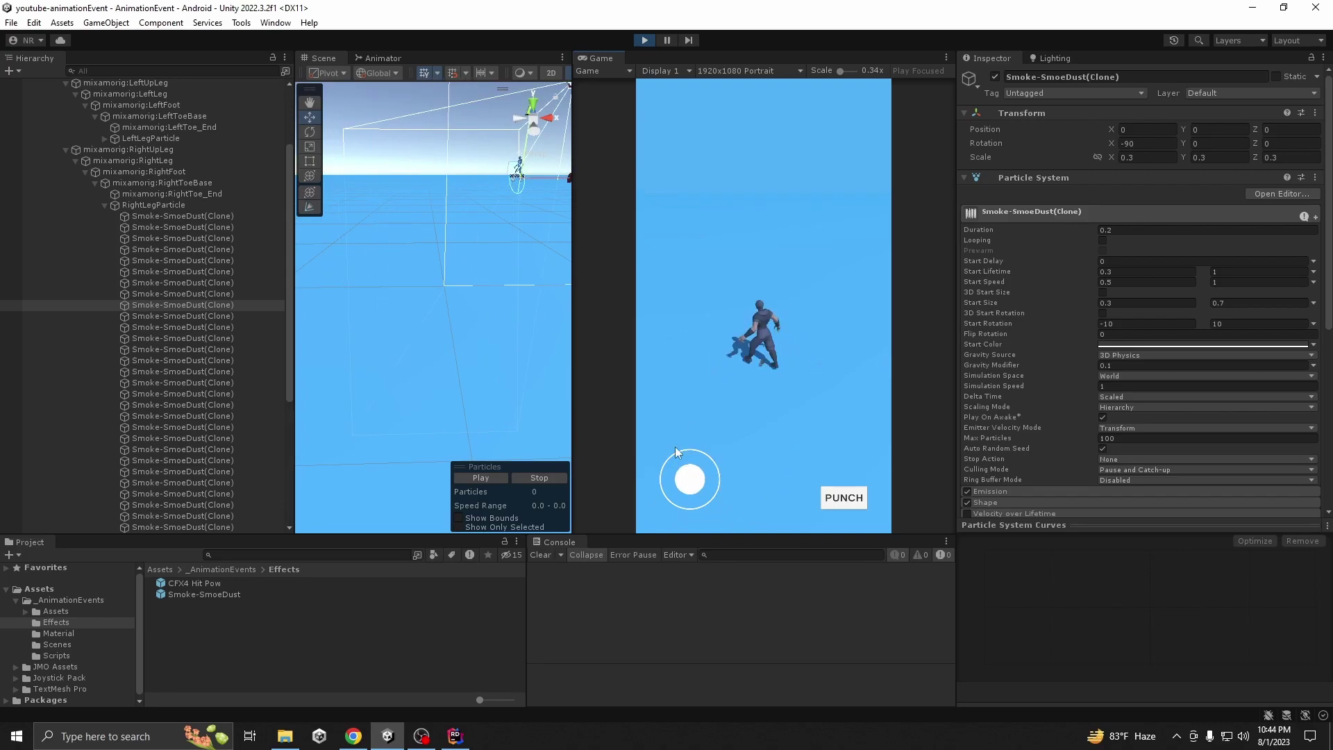
left_click(644, 40)
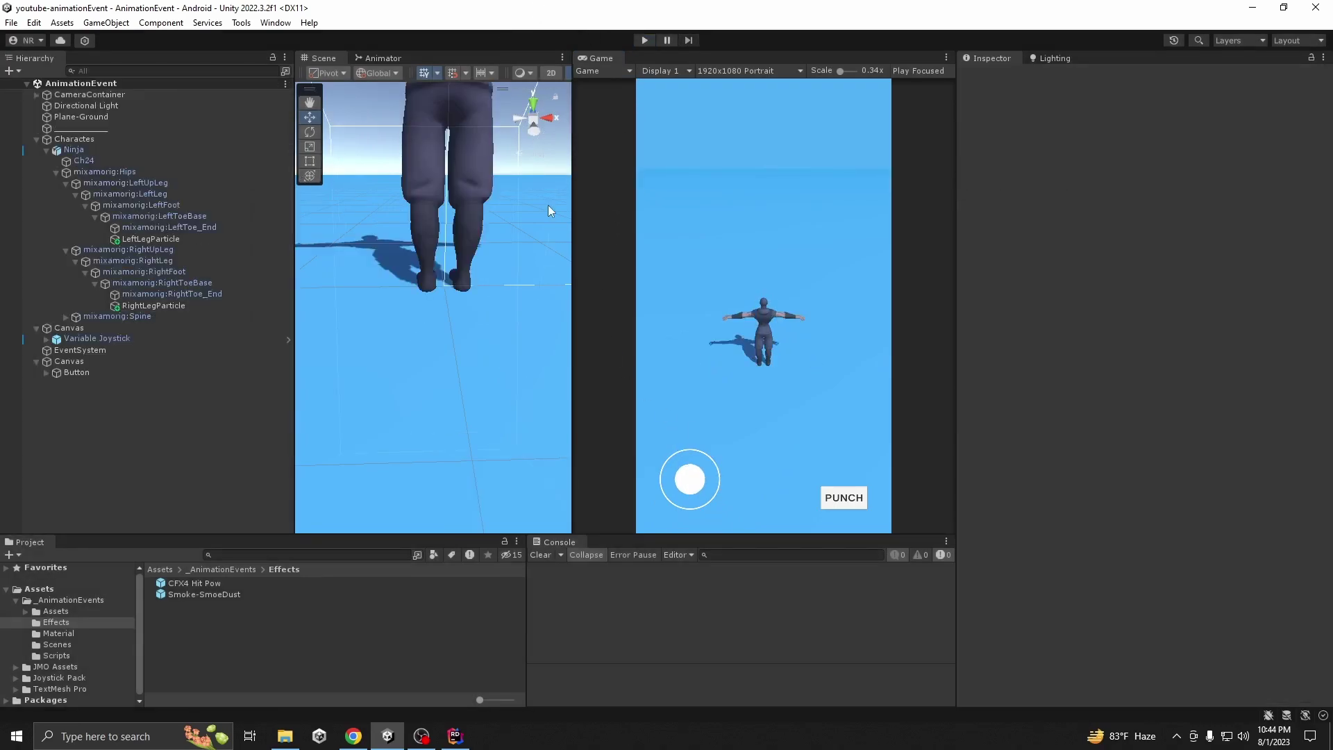
Step: Play the scene again to check the PUNCH action, and stop it
left_click(641, 41)
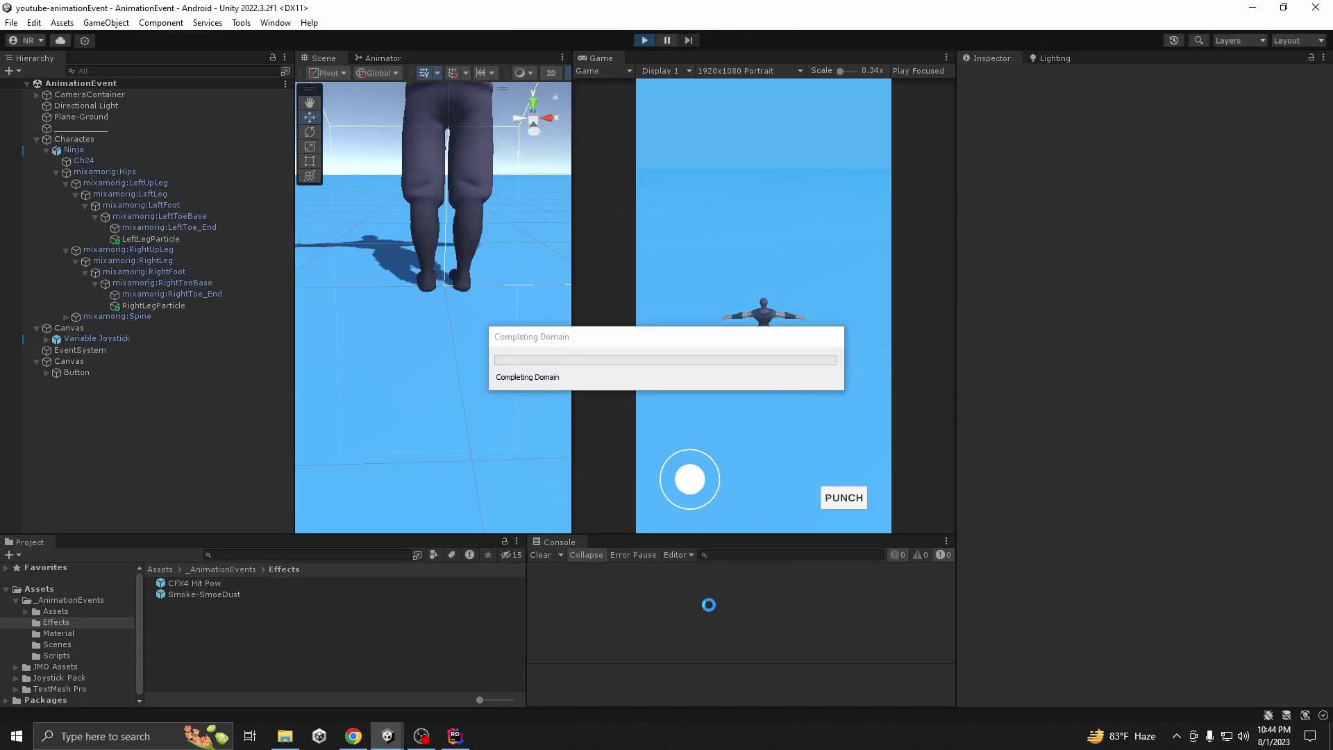
left_click(839, 502)
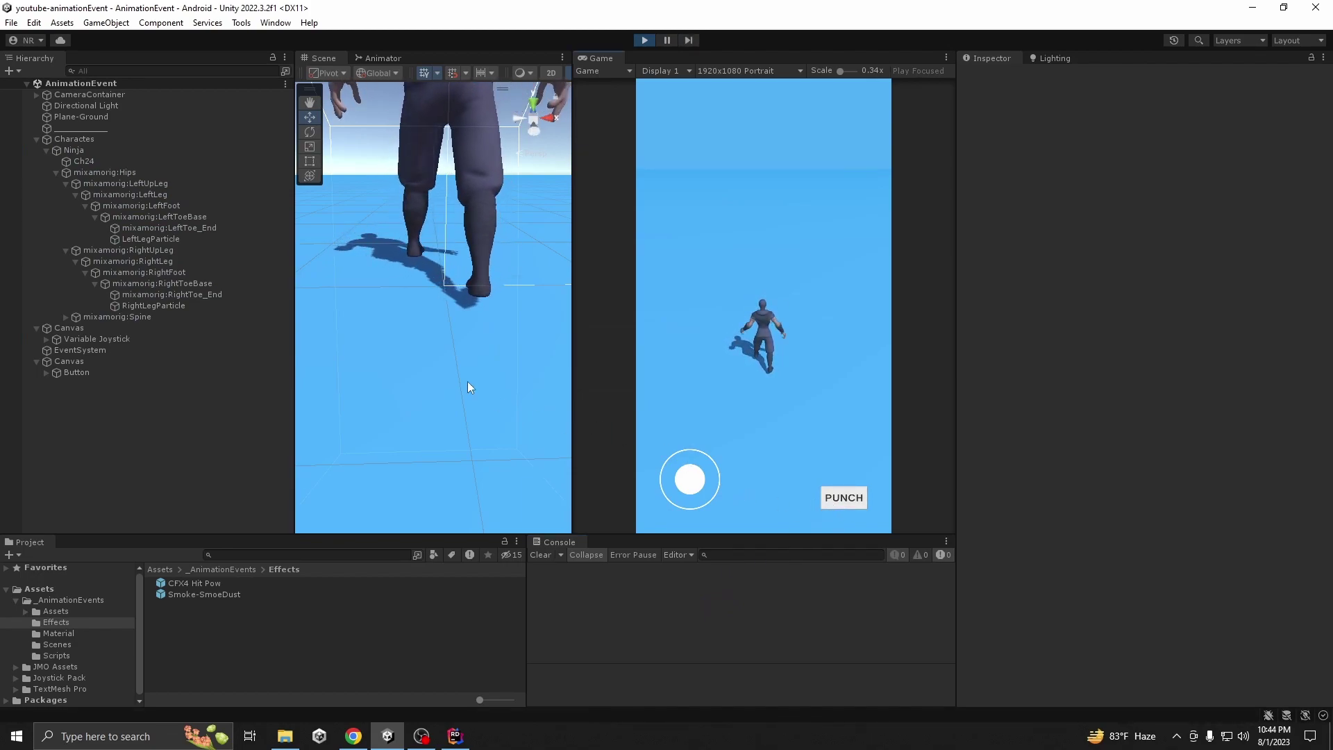
left_click(645, 41)
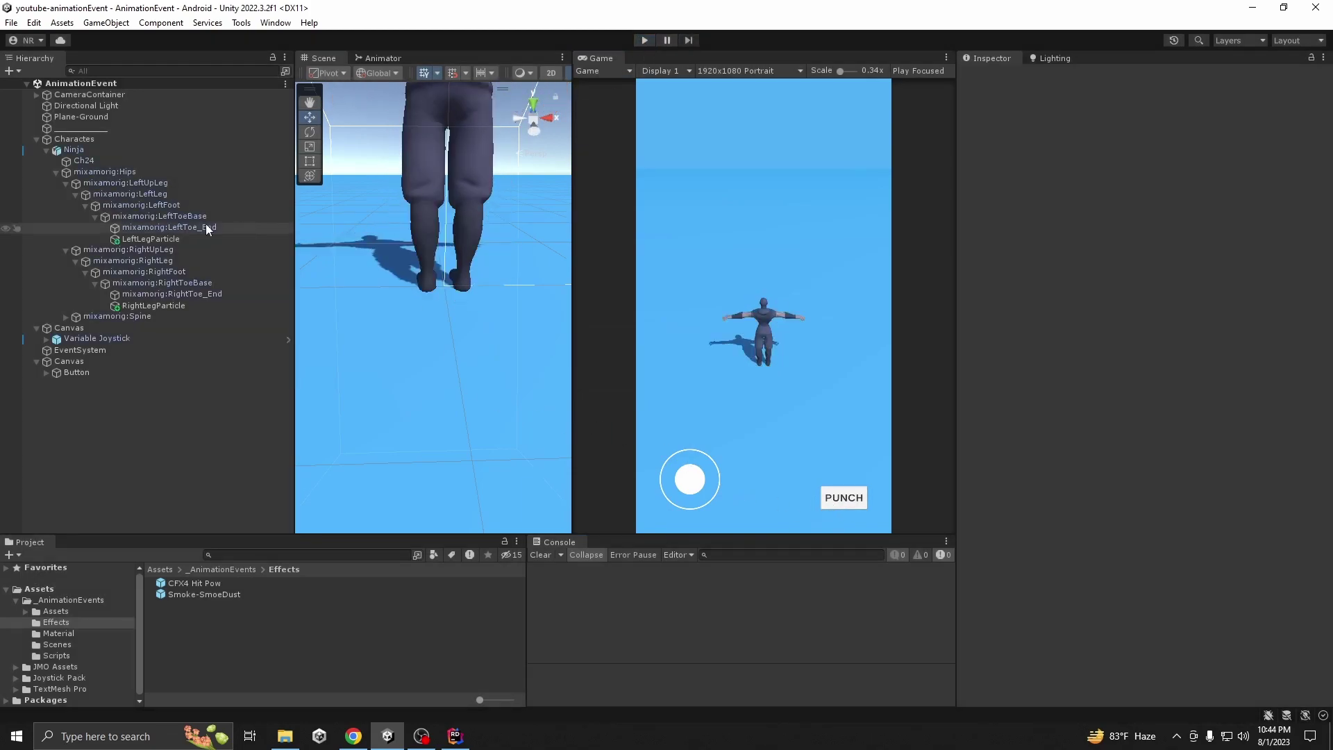
Step: Open the Animation window for the Ninja and switch it to the Punch clip, viewing the character from the side
left_click(92, 150)
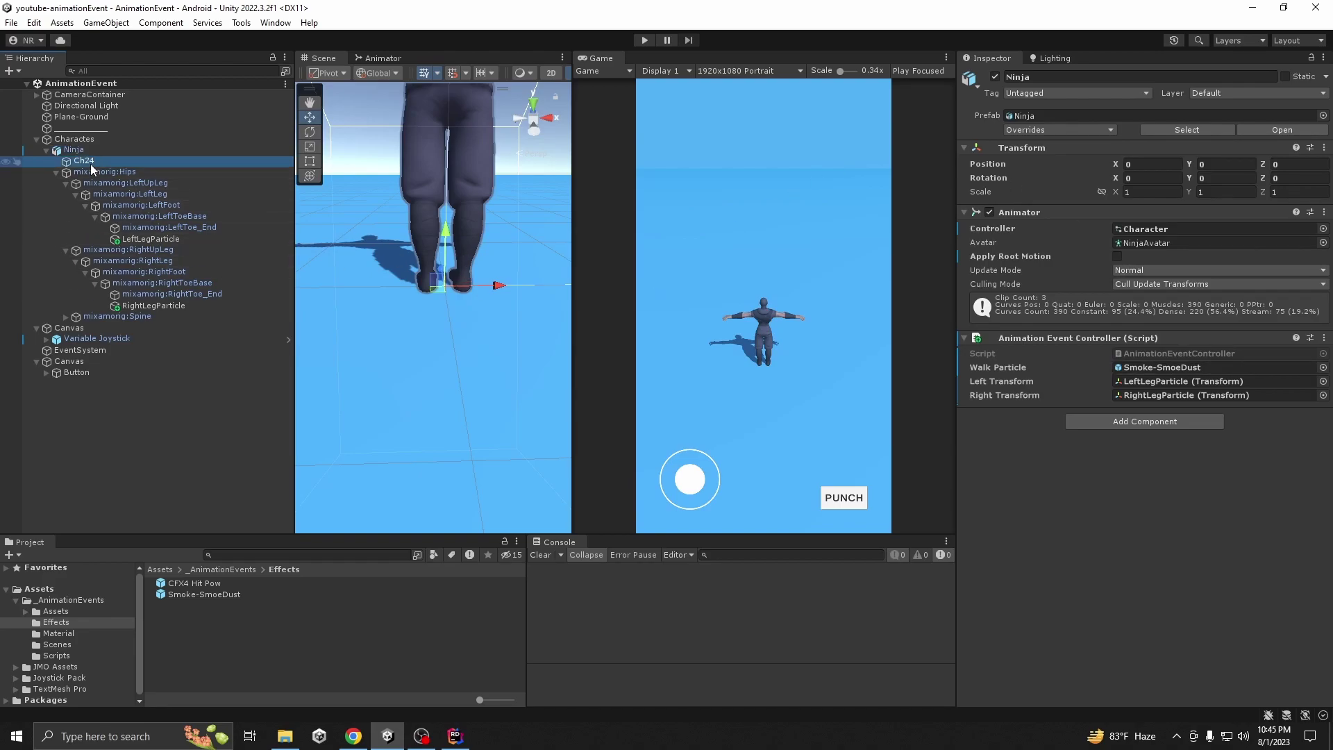
left_click(276, 22)
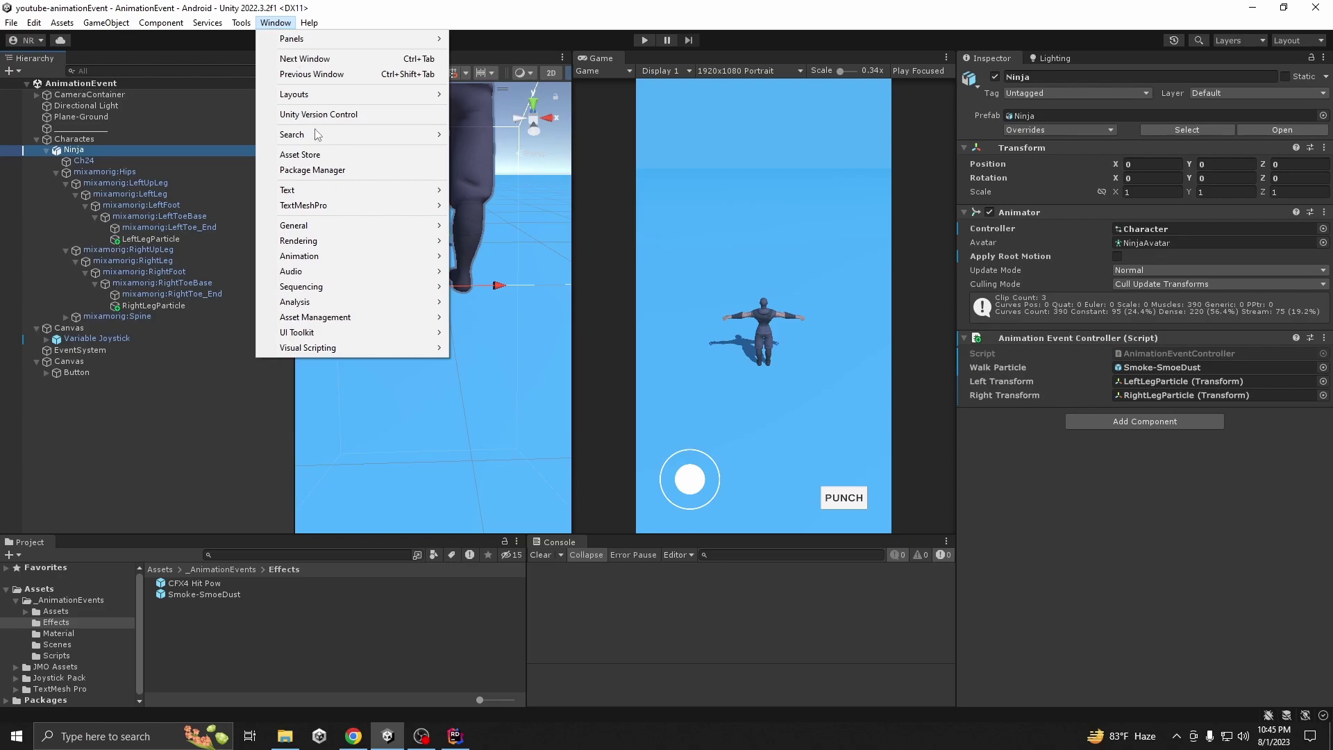
mouse_move(427, 257)
left_click(489, 257)
left_click_drag(357, 347, 491, 316)
left_click(417, 346)
left_click(397, 375)
scroll(720, 397, "down", 1)
right_click_drag(335, 181, 456, 190)
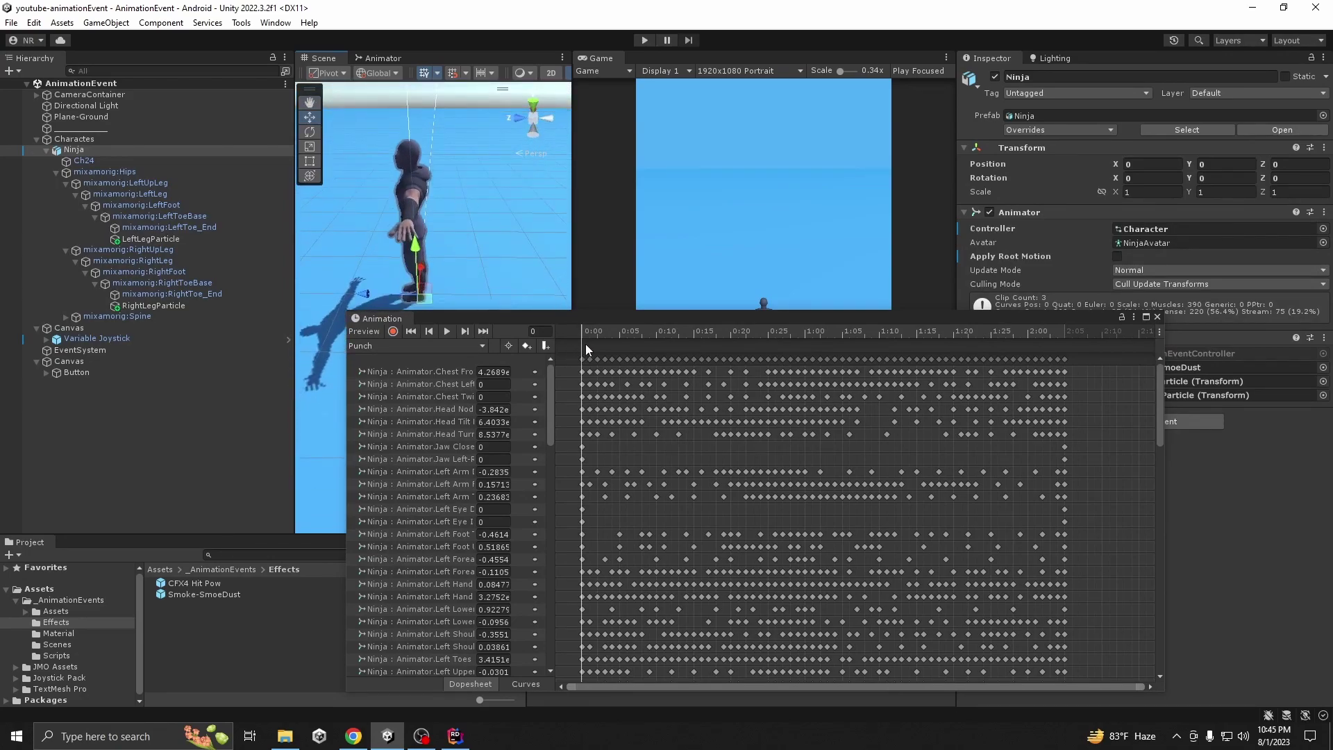
Step: Add an animation event at frame 32 of the Punch clip, where the arm is extended, and close the Animation window
left_click_drag(585, 334, 844, 351)
left_click_drag(800, 355, 823, 354)
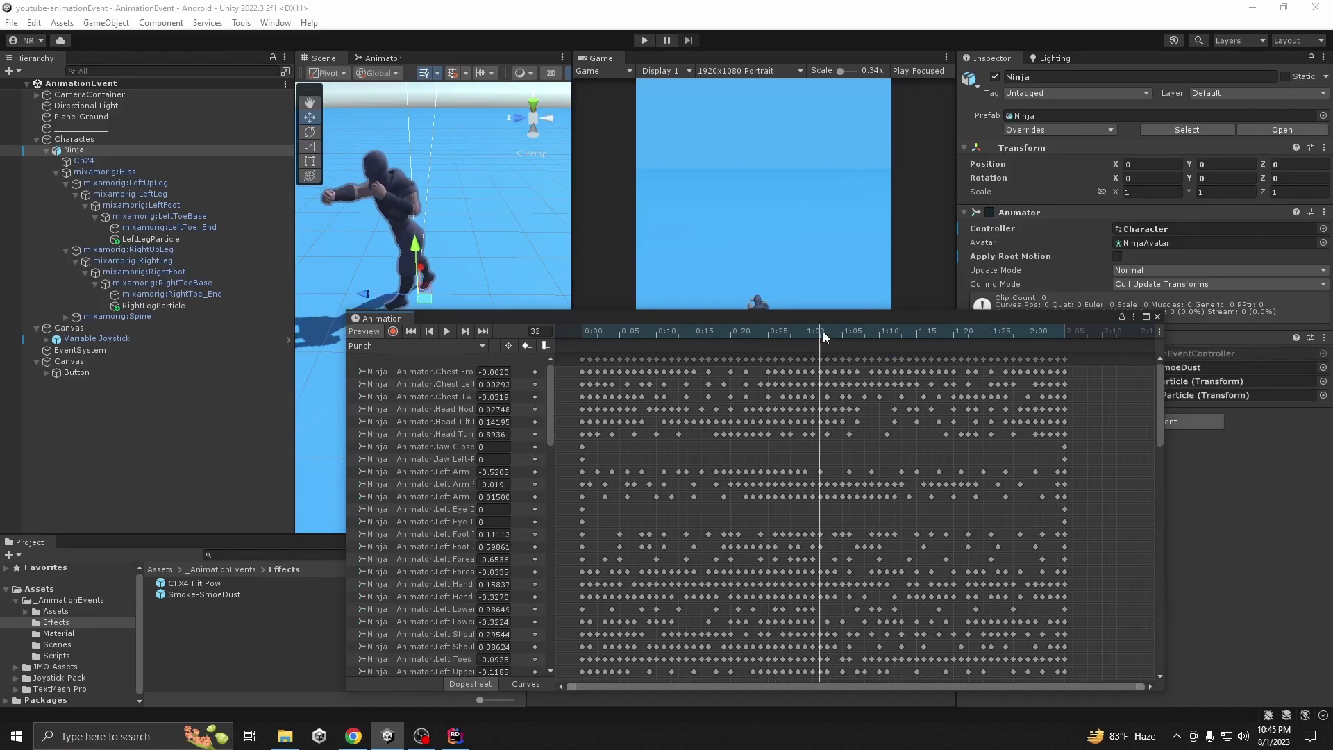
left_click(545, 348)
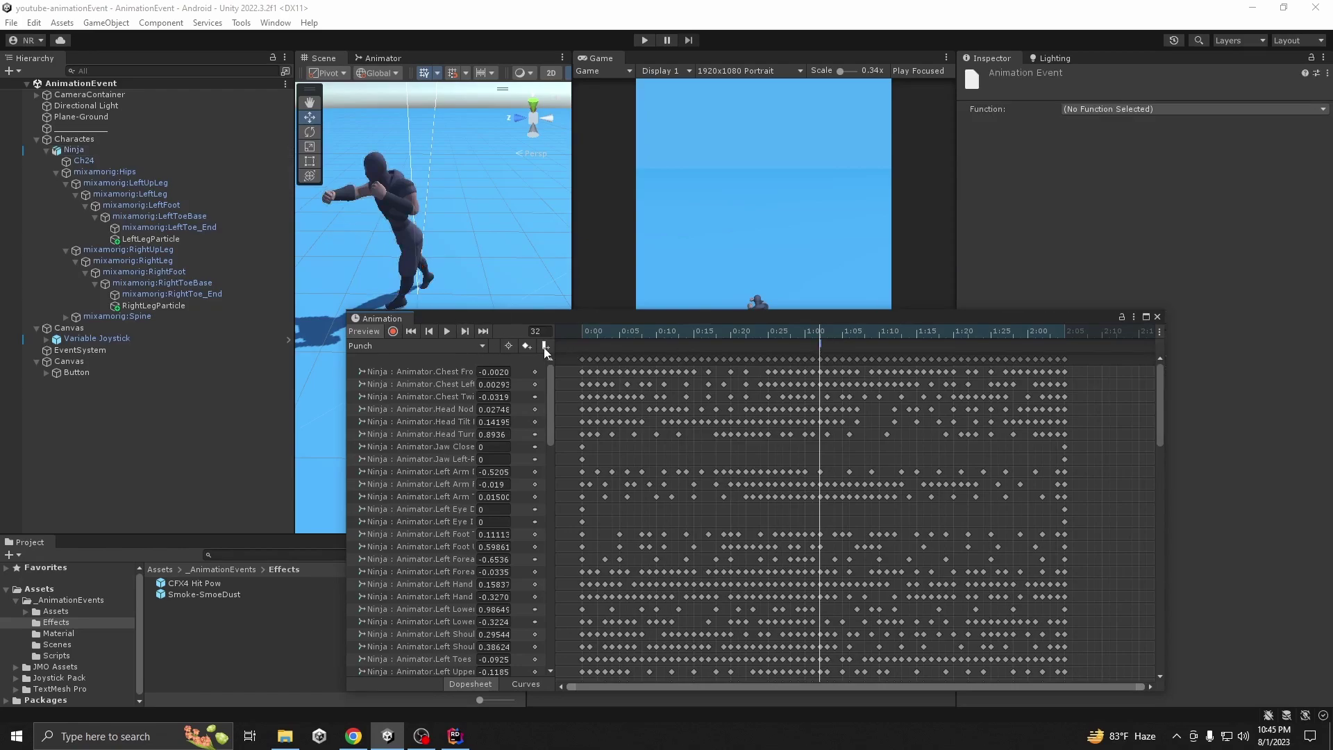
left_click(1158, 322)
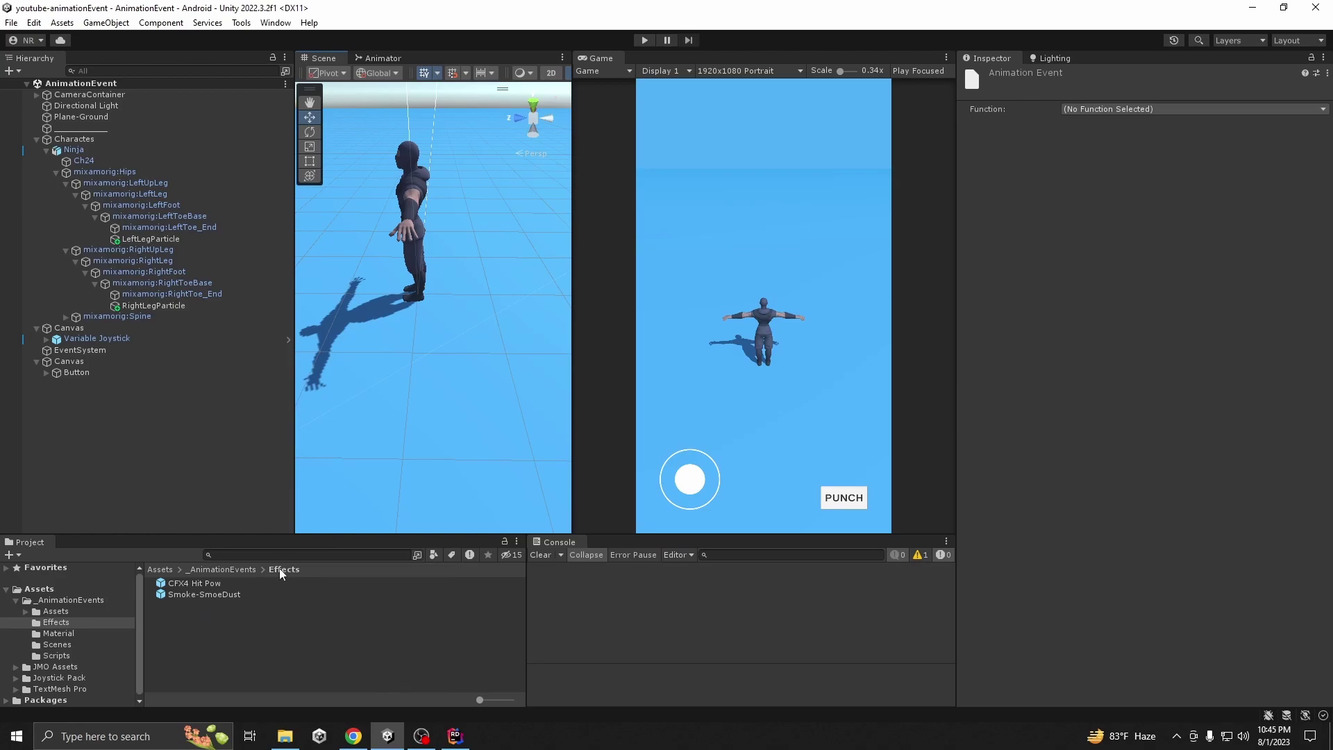
Step: Switch to Rider and add an empty public void ShowPunchParticle() method below ShowRightParticle in AnimationEventController
left_click(454, 736)
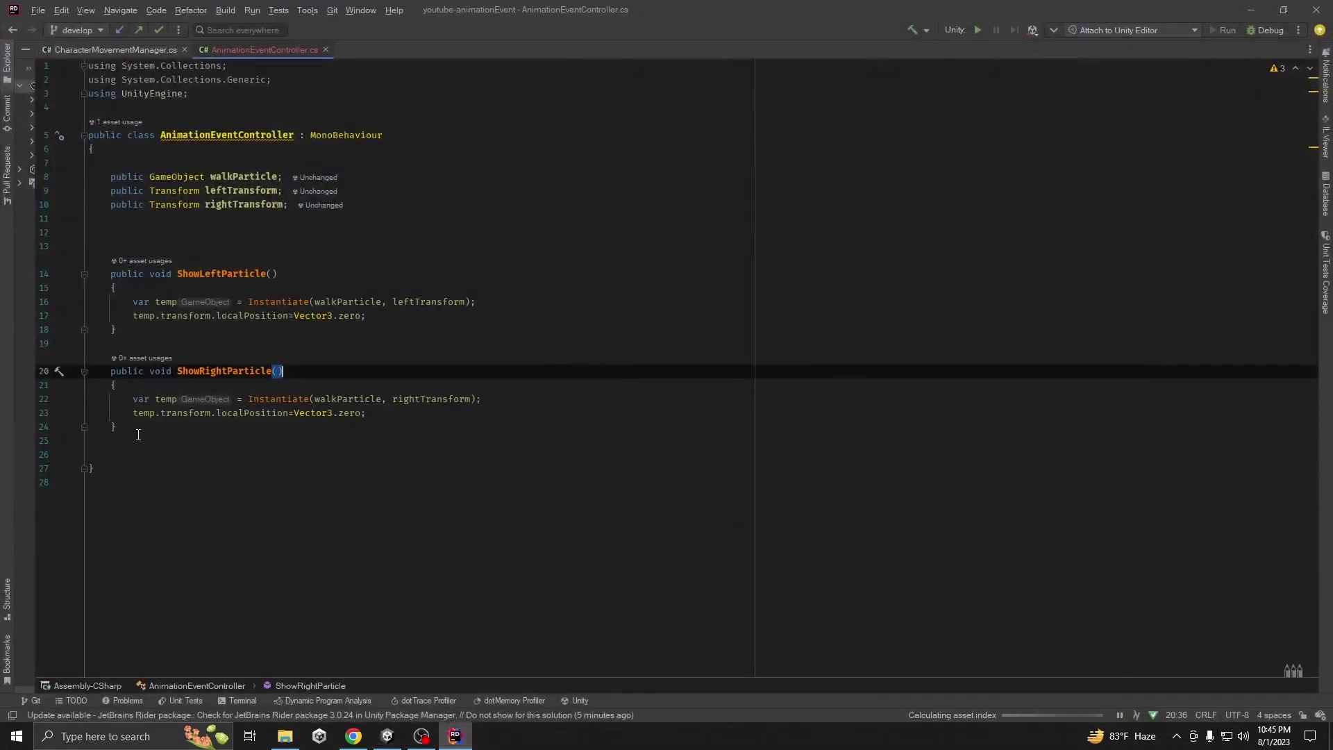
left_click(138, 425)
key("Return")
key("Return")
type("public void ShowPunc")
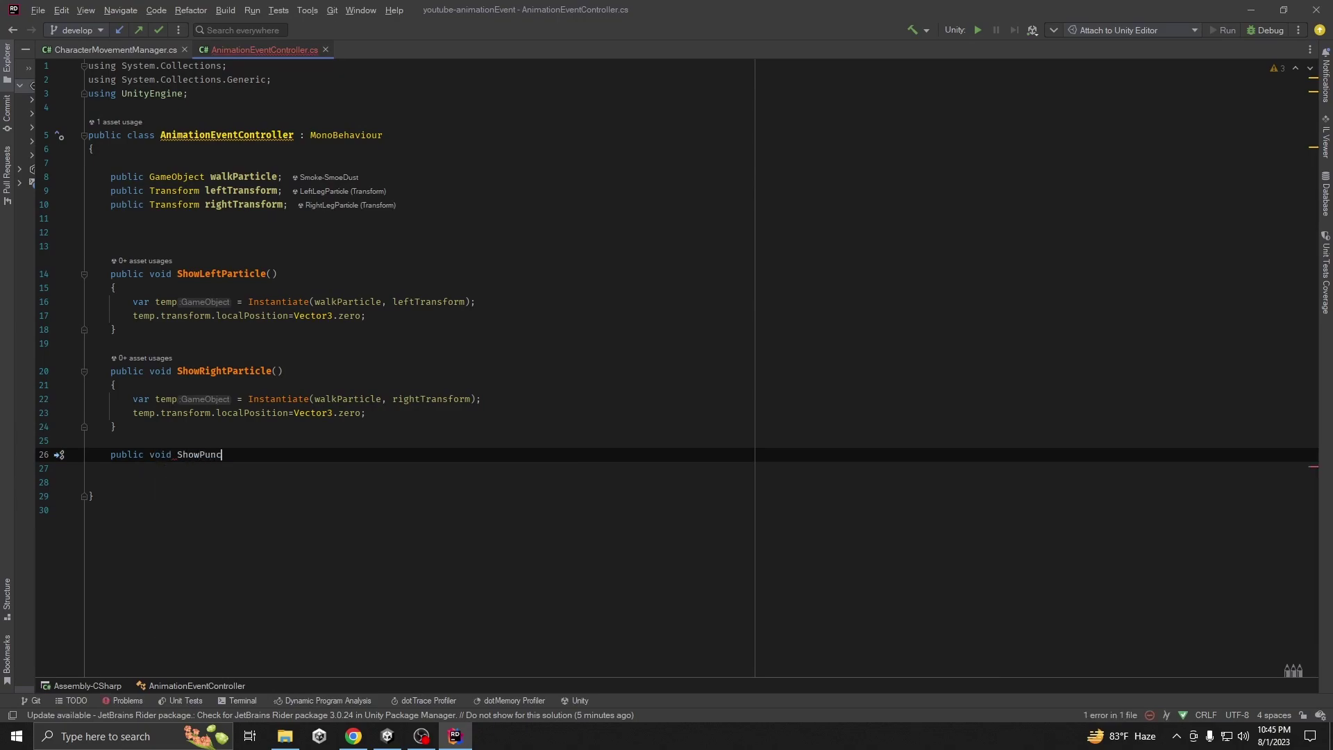
type("hParticle()")
key("Return")
type("{")
key("Return")
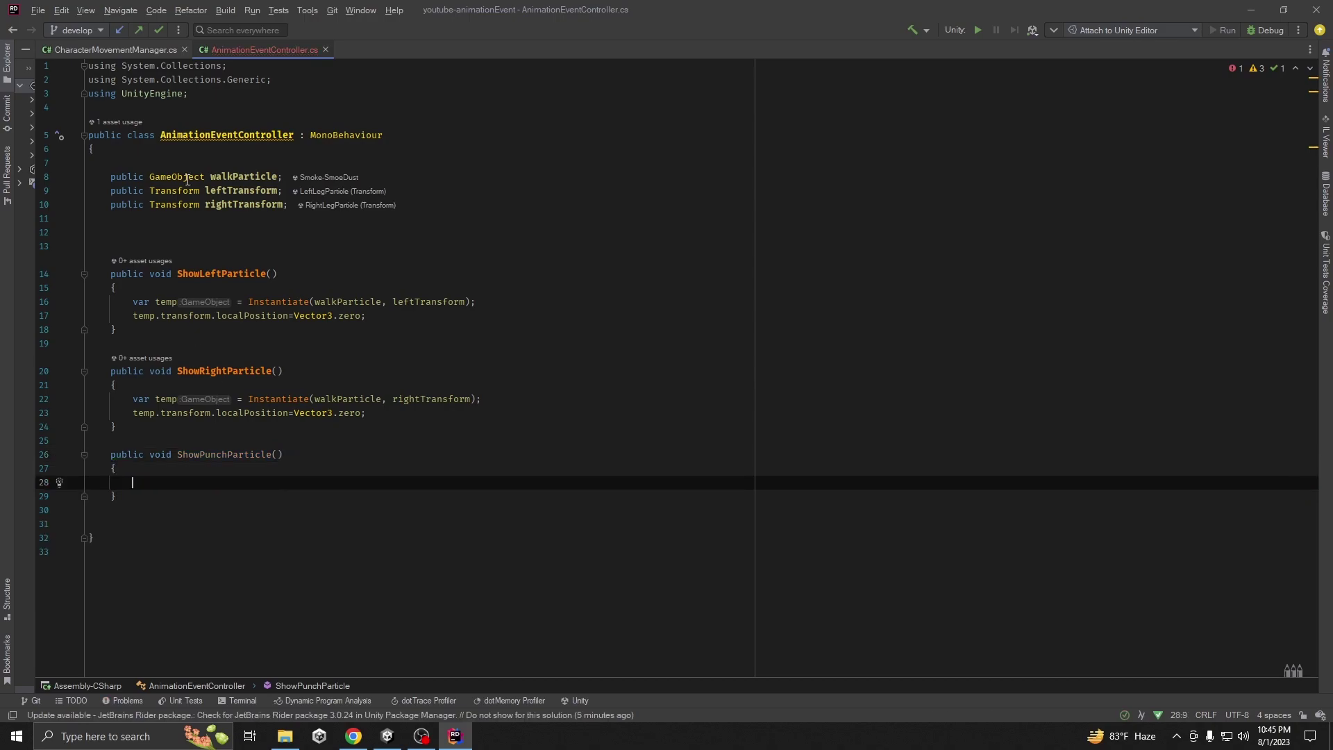
Step: Declare a public GameObject field named punchParticle below the rightTransform field
left_click(294, 204)
key("Return")
key("Return")
type("public Gam")
key("Return")
type("punchParti")
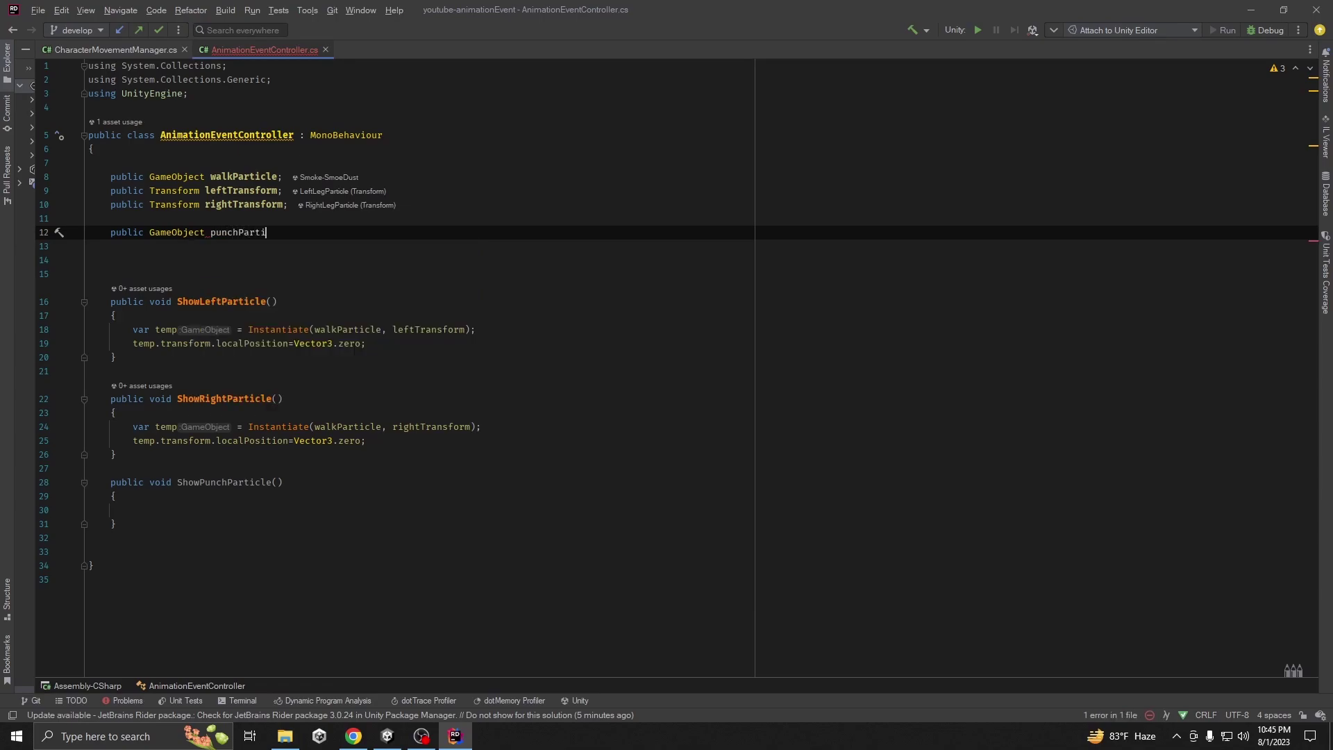
type("cle;")
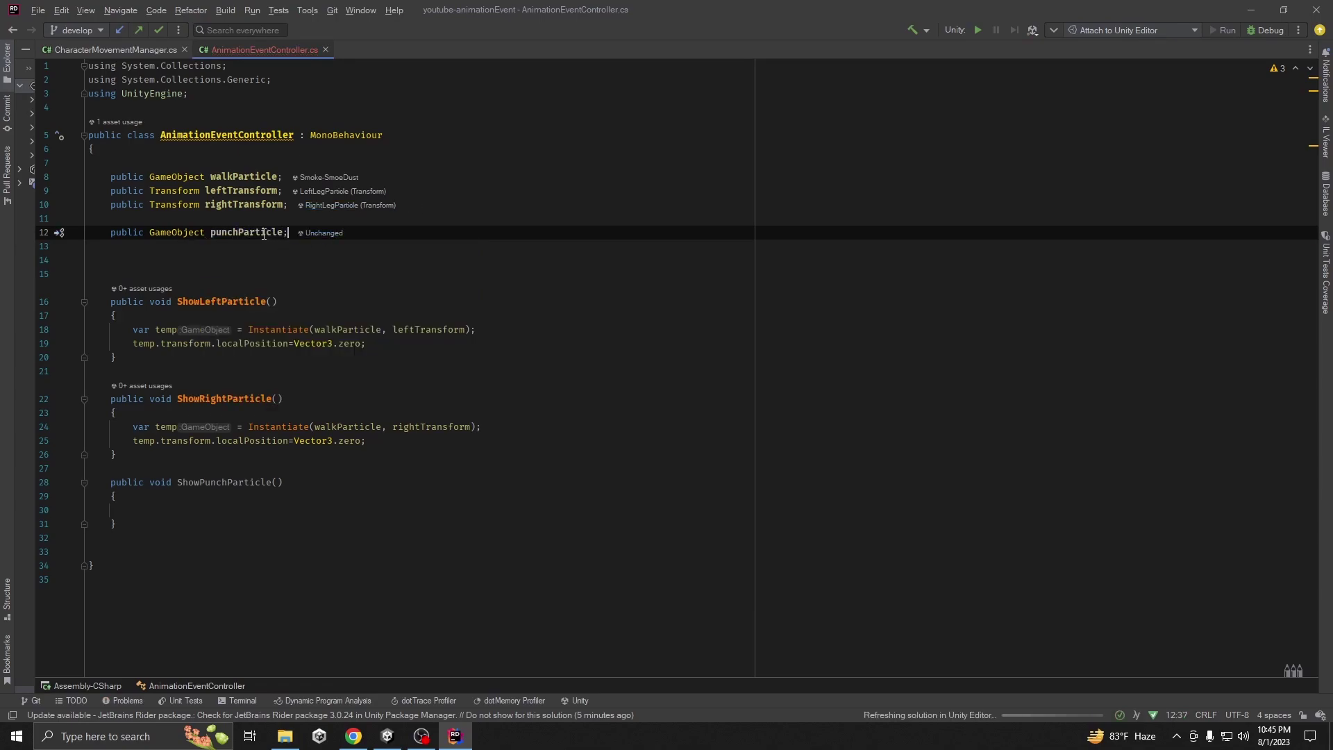
Step: Return to the Unity editor, reopen the Ninja's Punch clip in the Animation window and preview frame 32
left_click(1250, 9)
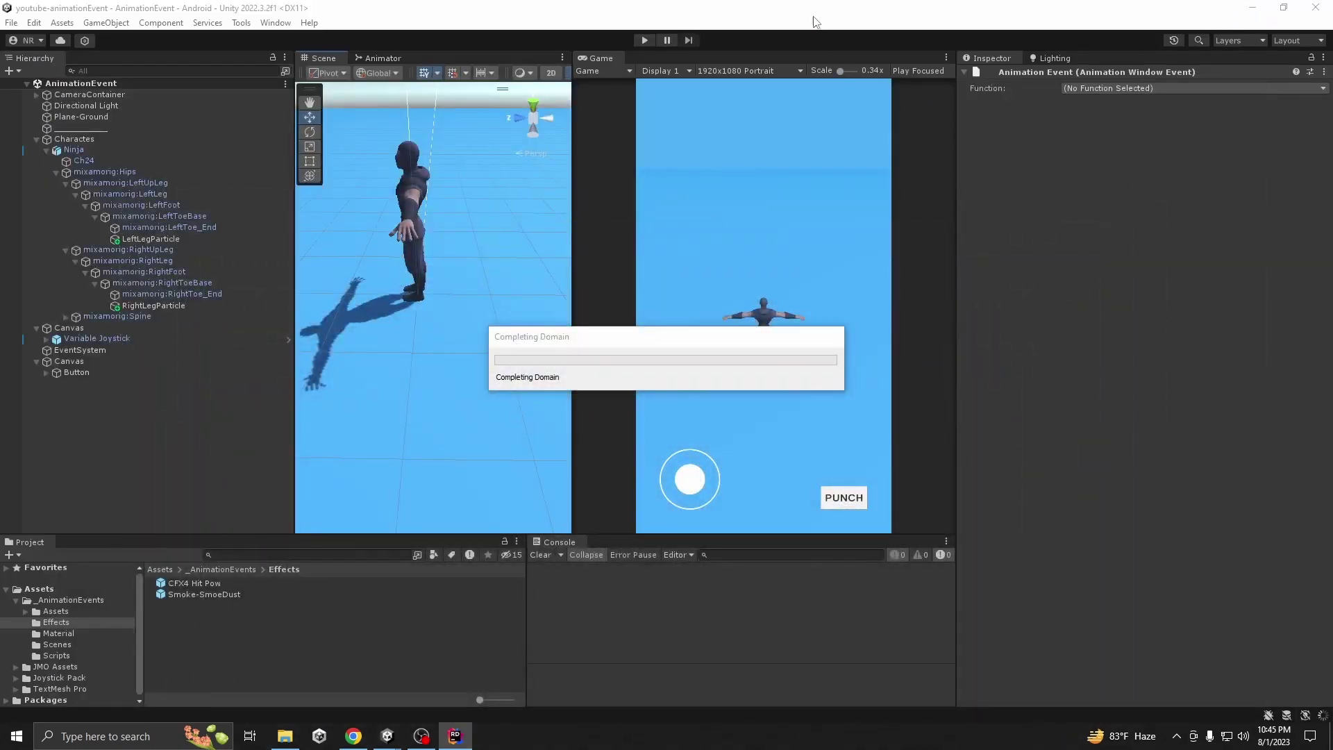
scroll(368, 271, "down", 2)
scroll(356, 275, "up", 5)
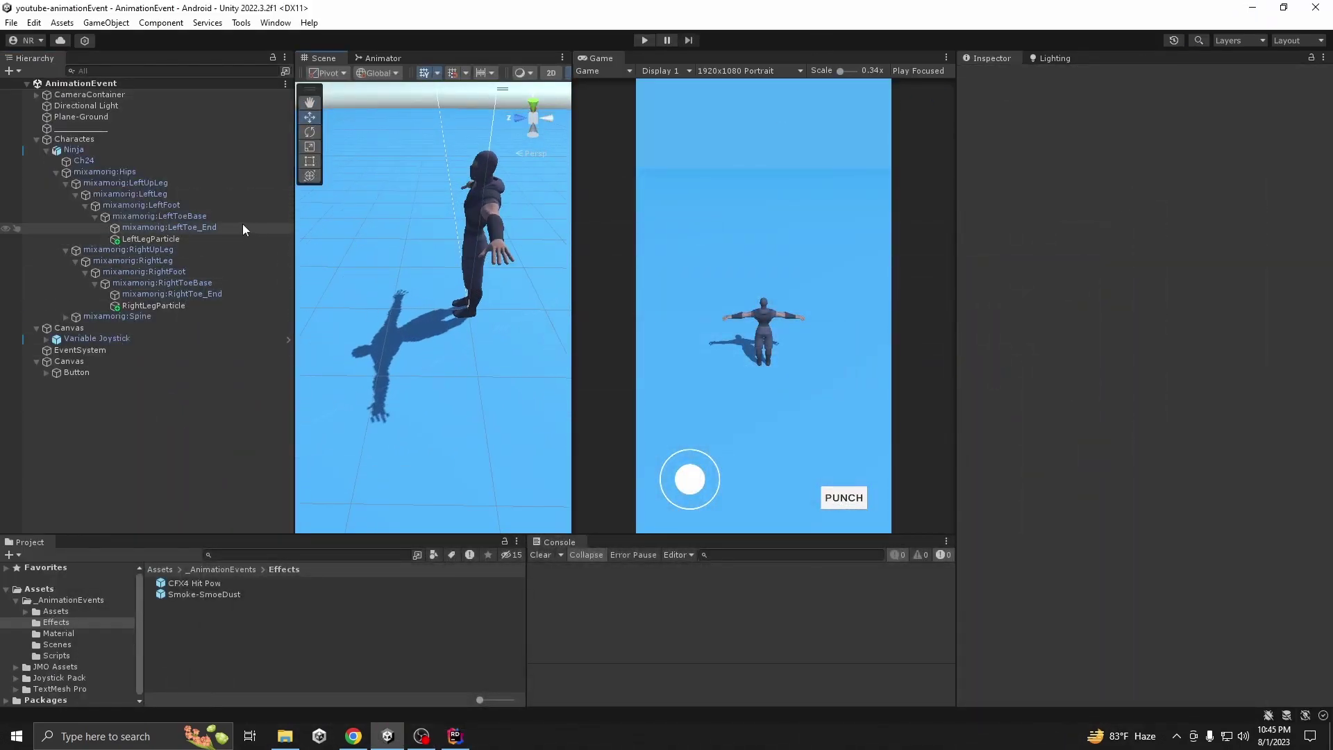
left_click(107, 151)
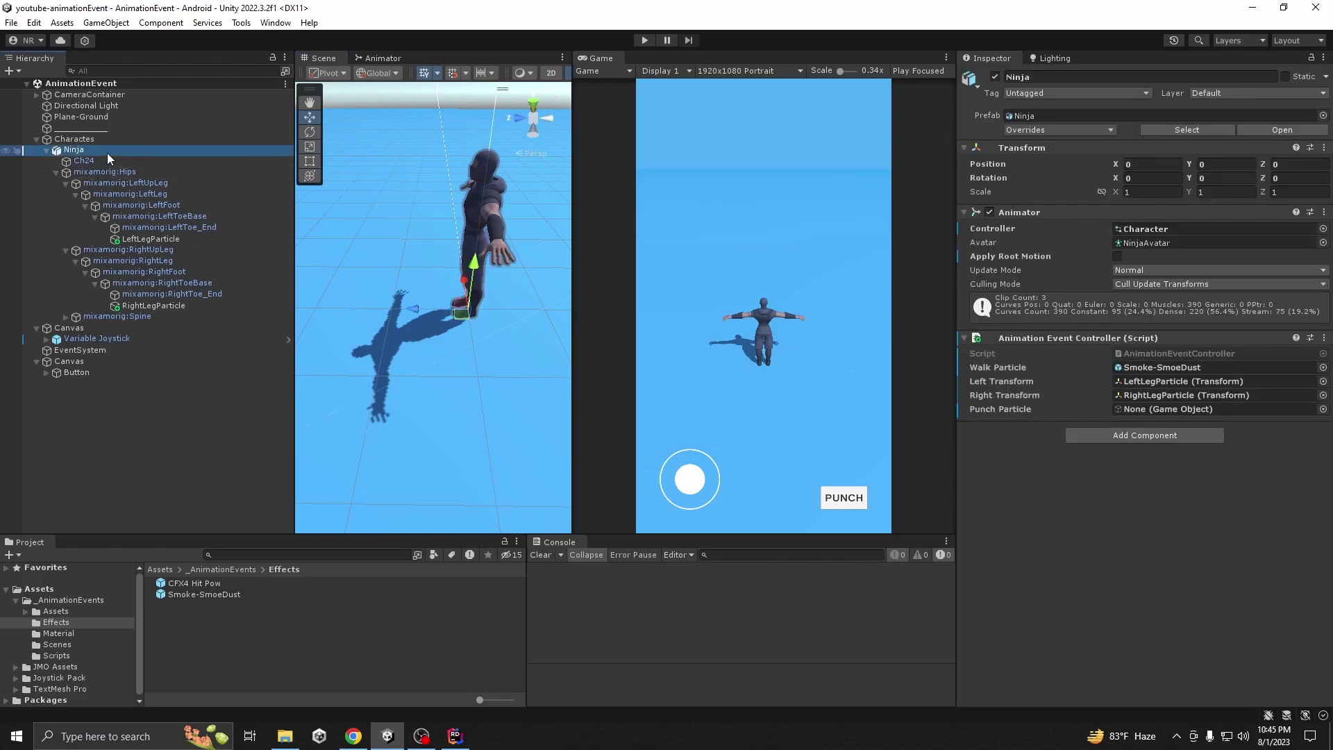
key("ctrl+6")
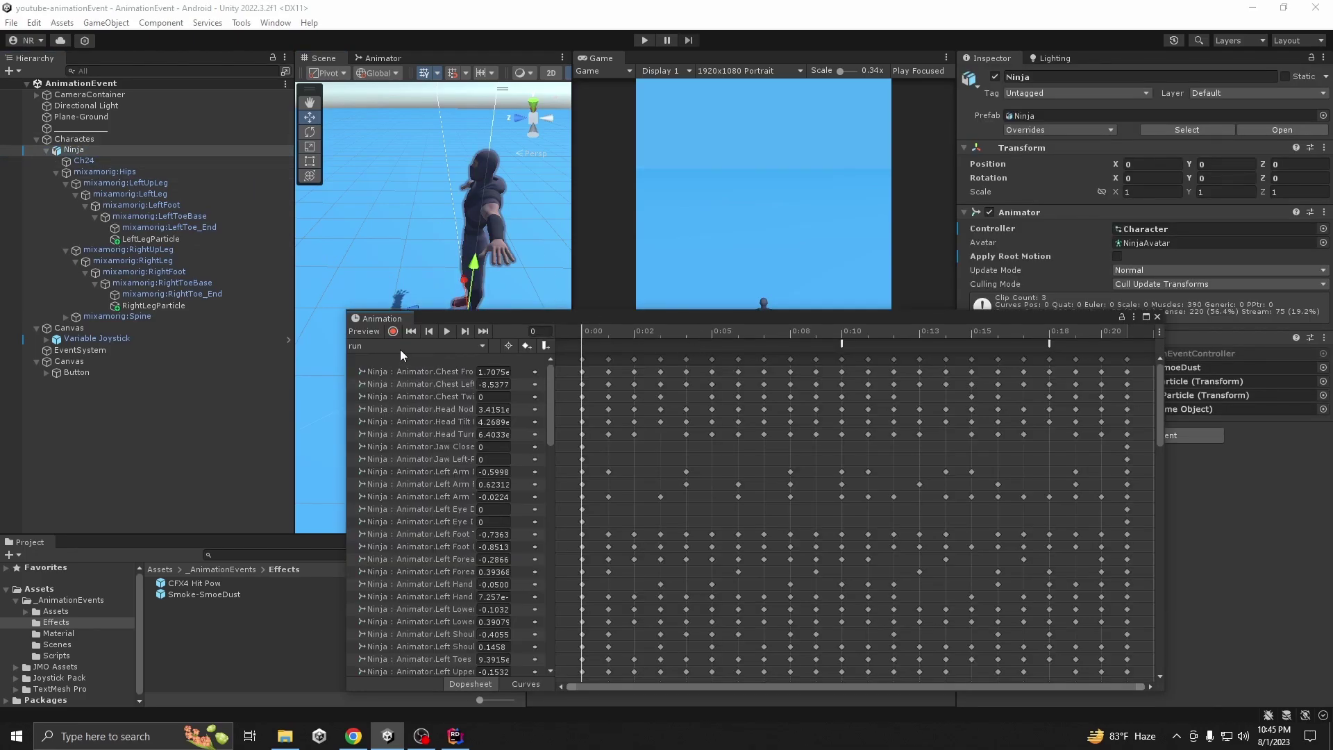
left_click(400, 346)
left_click(393, 377)
left_click_drag(587, 332, 851, 333)
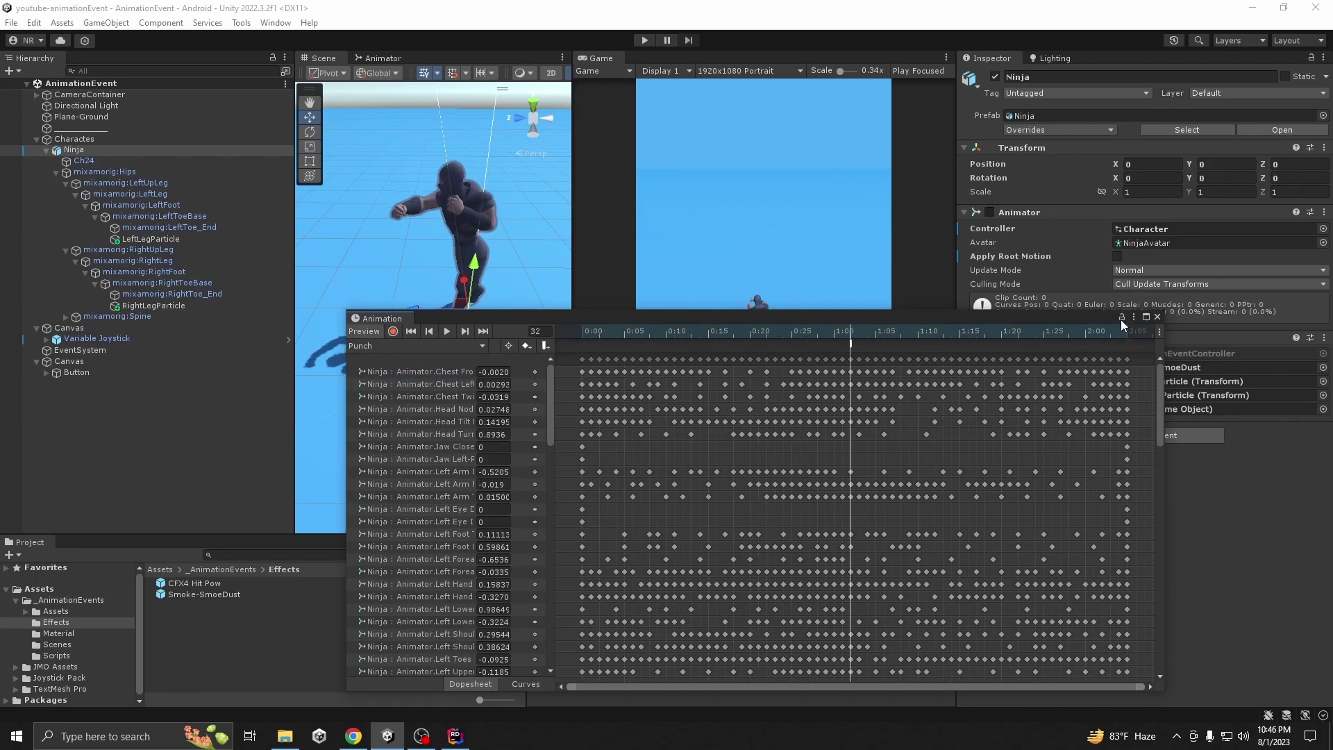
Step: Expand the ninja's spine and right arm bones in the hierarchy and select mixamorig:RightHand
scroll(389, 207, "up", 6)
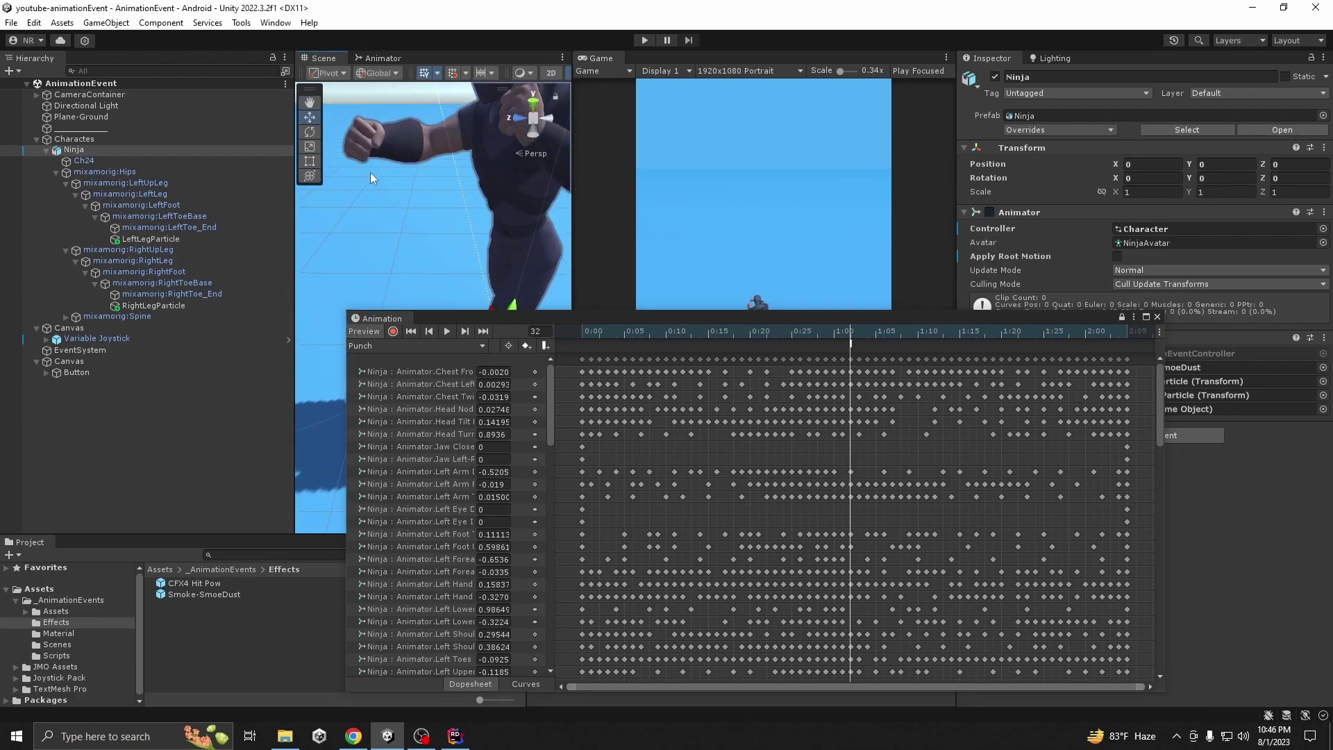
left_click(368, 148)
scroll(369, 148, "down", 2)
left_click(362, 143)
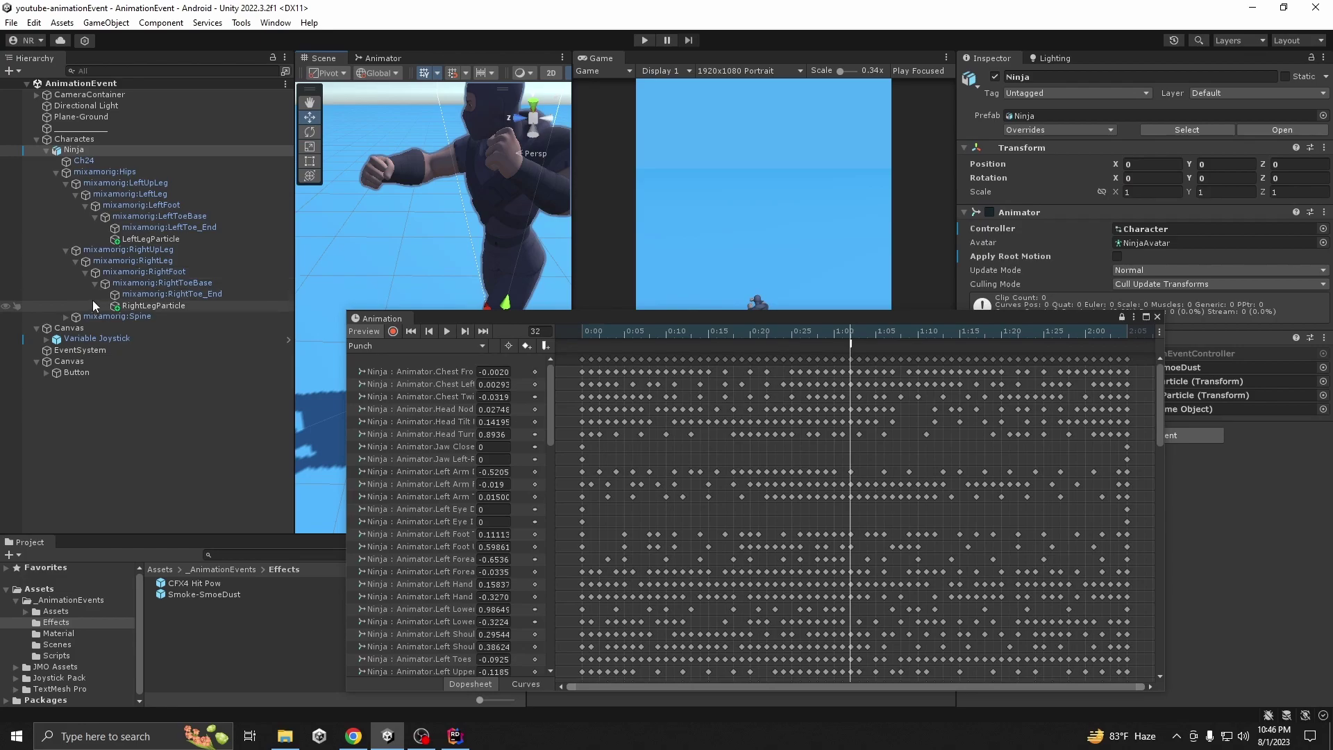
left_click(65, 317)
left_click(77, 328)
mouse_move(328, 239)
left_mouse_down("alt")
mouse_move(462, 231)
mouse_move(371, 203)
mouse_move(388, 214)
mouse_move(333, 250)
left_mouse_up("alt")
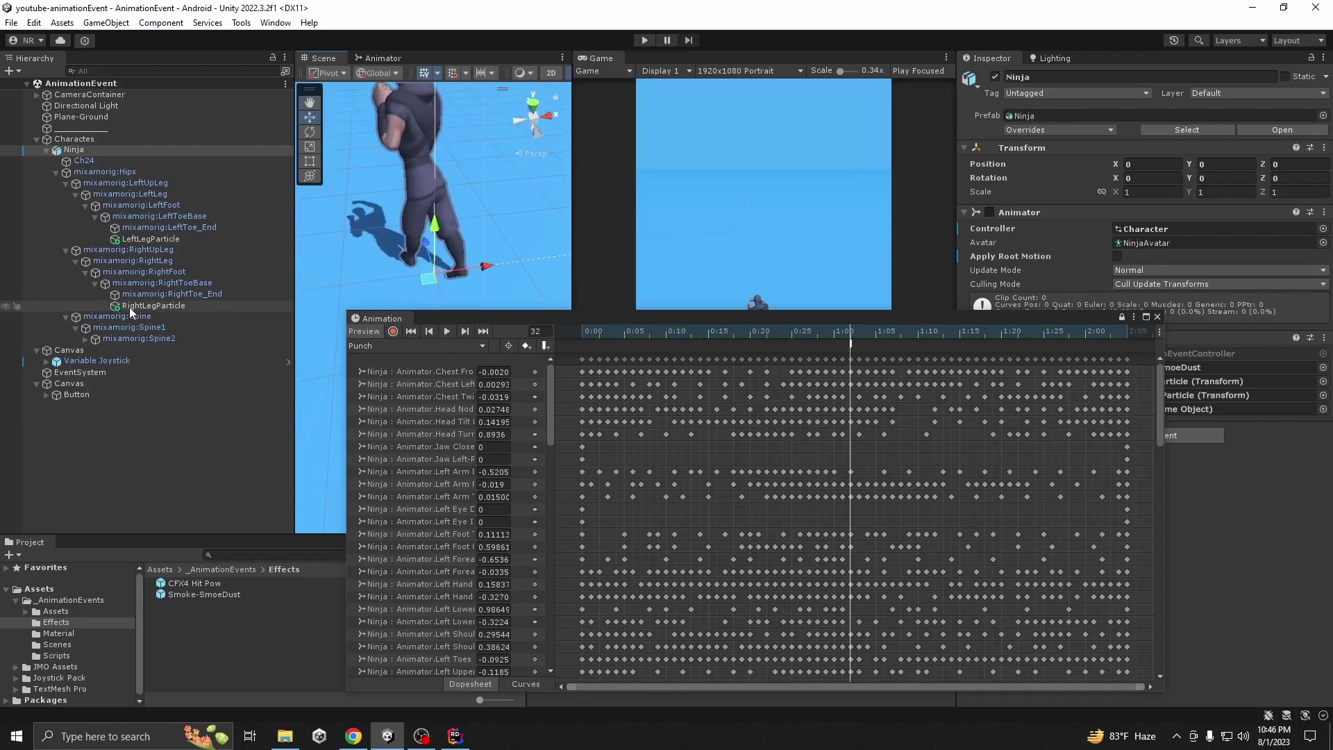
left_click(85, 339)
left_click(95, 371)
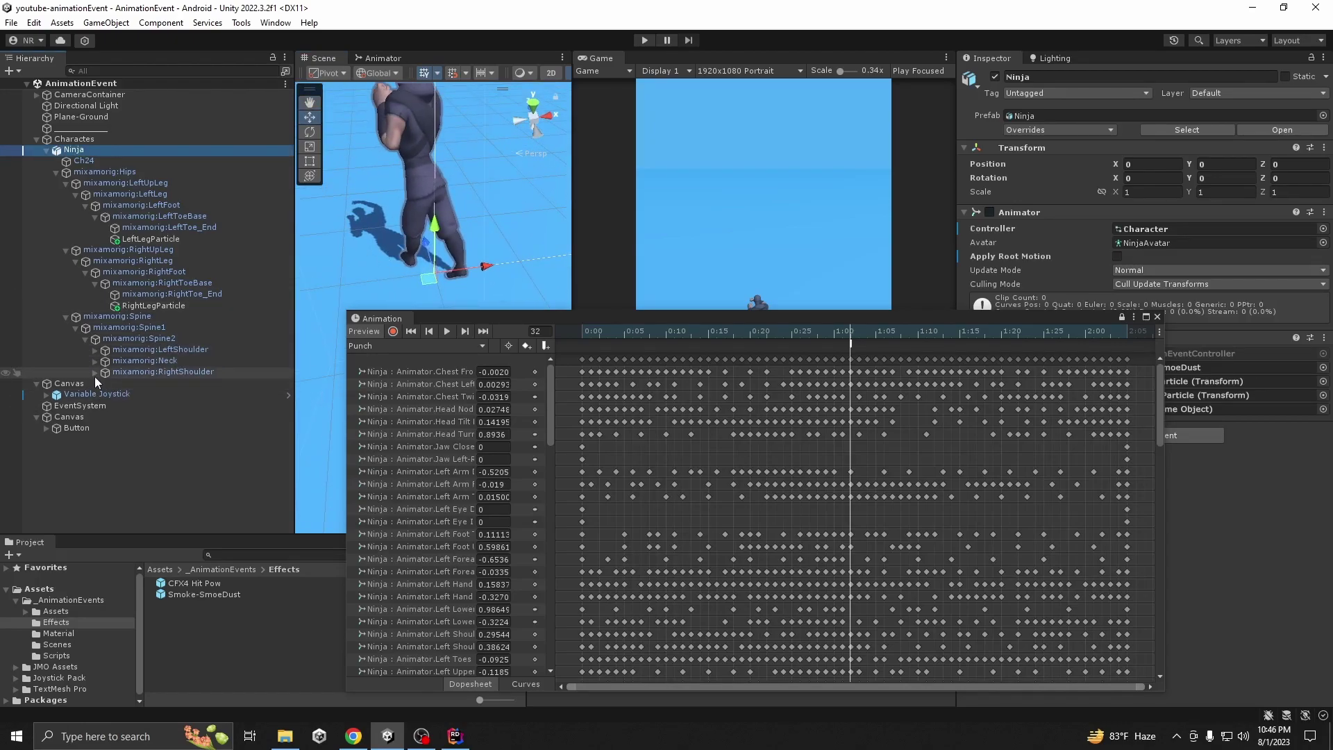
left_click(106, 385)
left_click(115, 394)
left_click(123, 406)
double_click(186, 406)
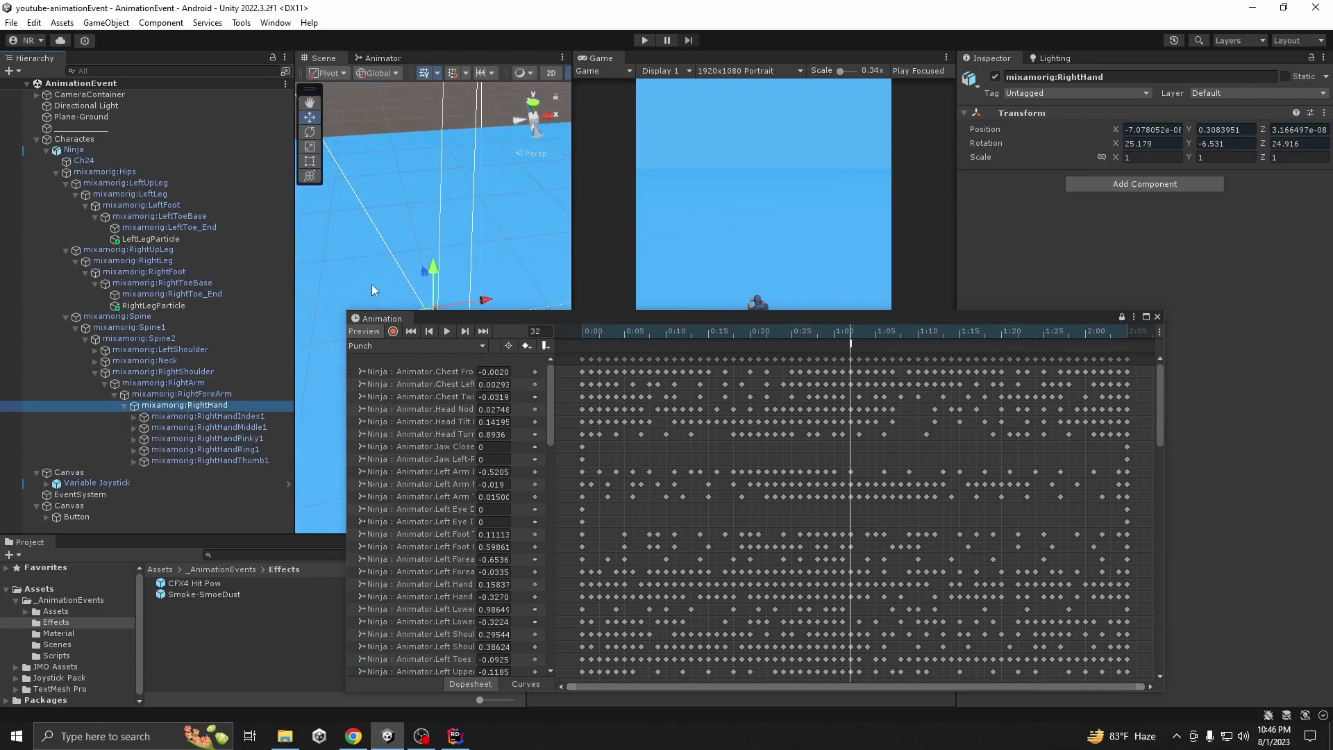
Step: Close the Animation window and bring the ninja's right hand into view in the scene
left_click(1135, 320)
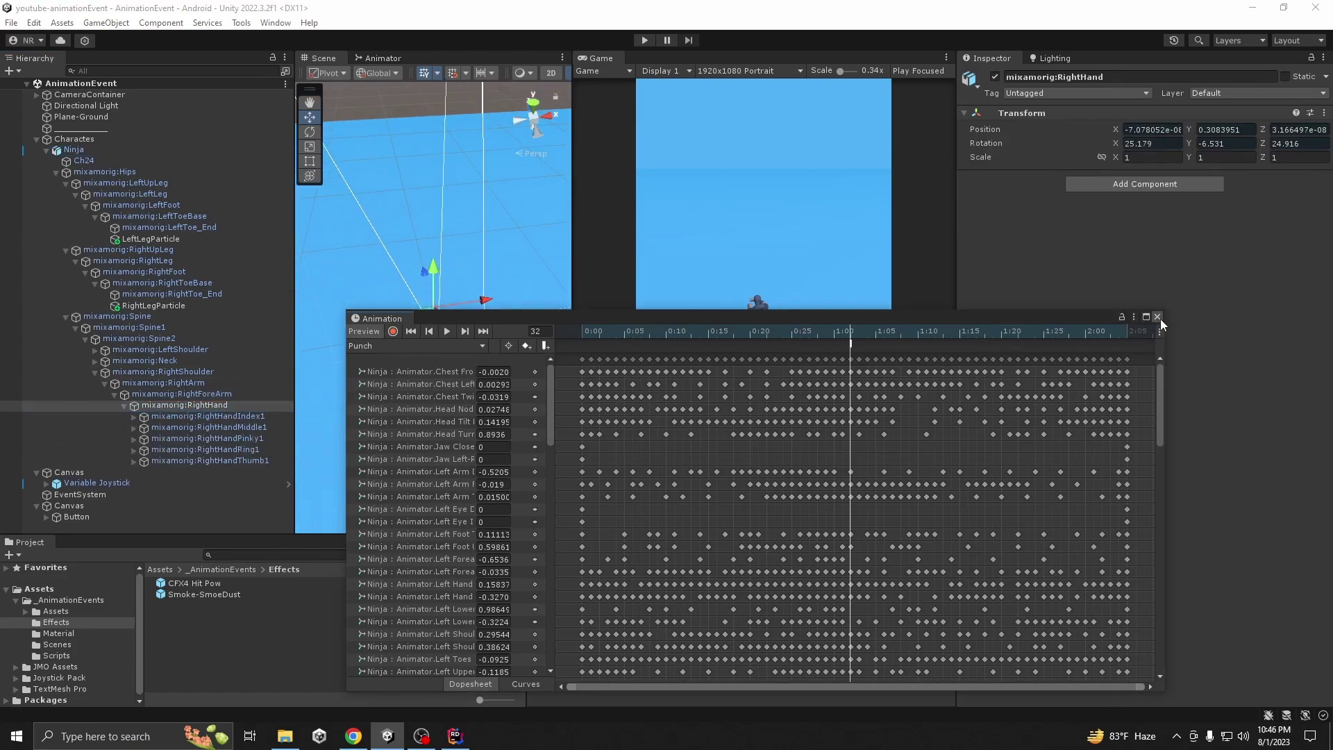
left_click(1157, 318)
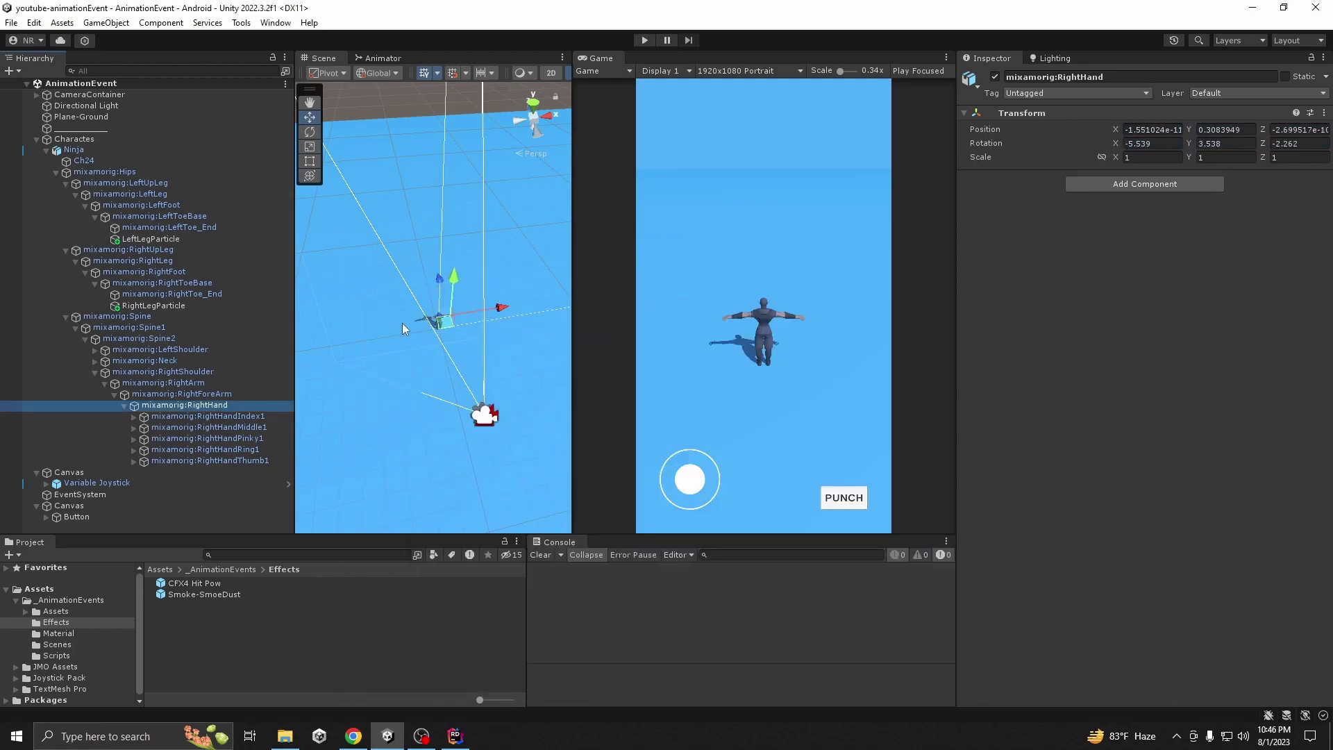
scroll(418, 314, "up", 5)
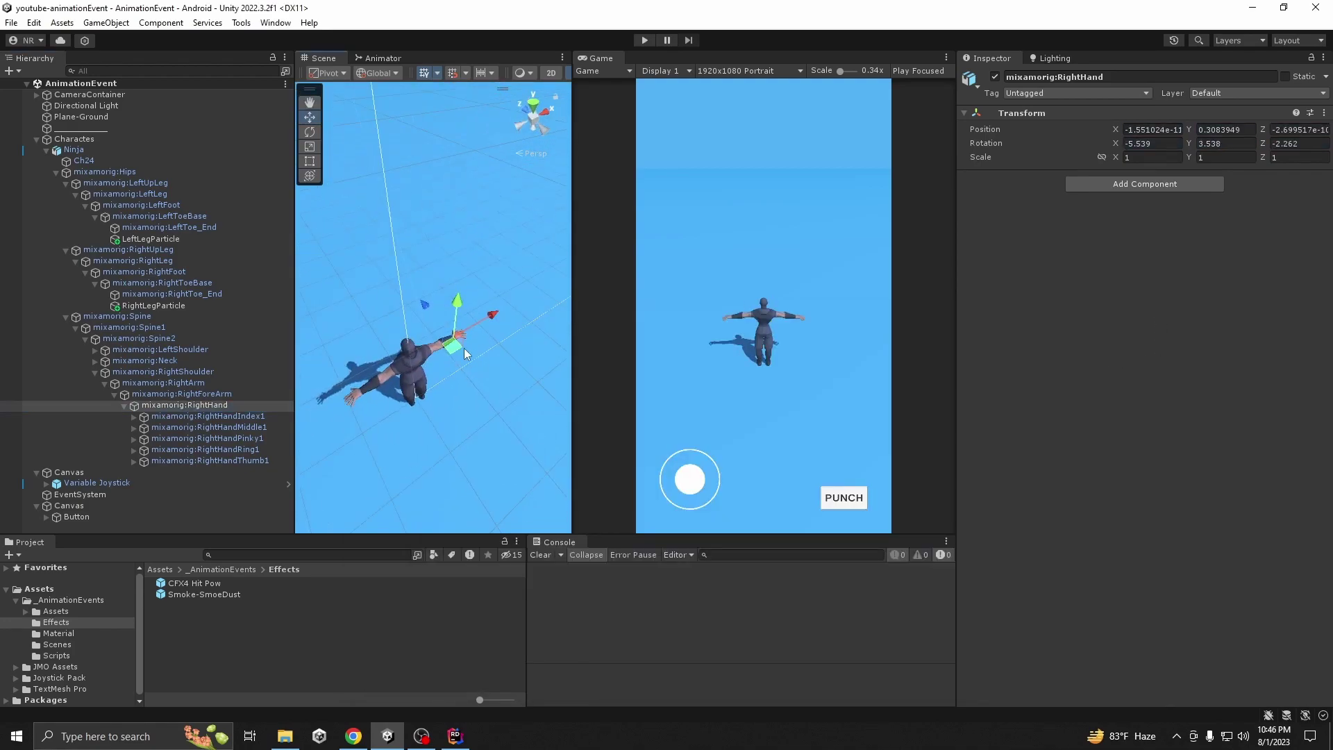
Step: Add the CFX4 Hit Pow effect from the Effects folder as a child of the ninja's mixamorig:RightHand bone
scroll(415, 360, "up", 6)
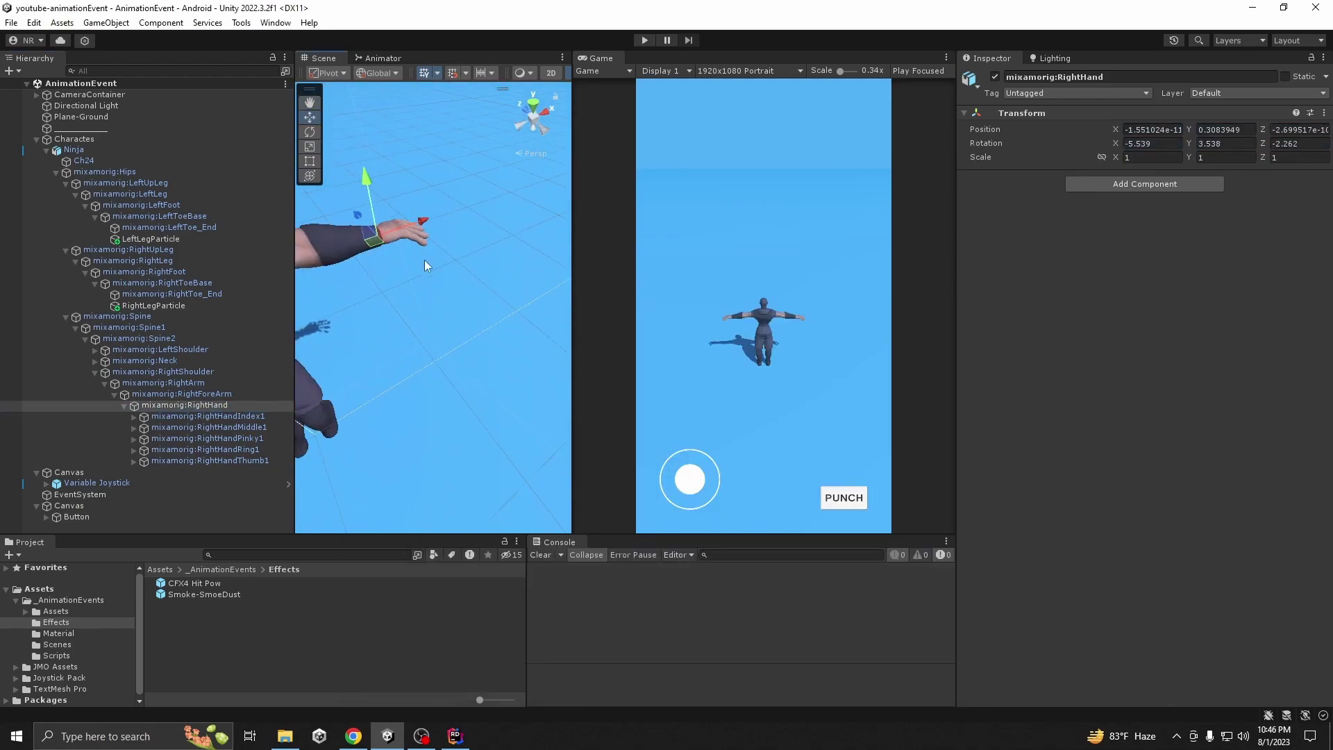
scroll(424, 267, "down", 1)
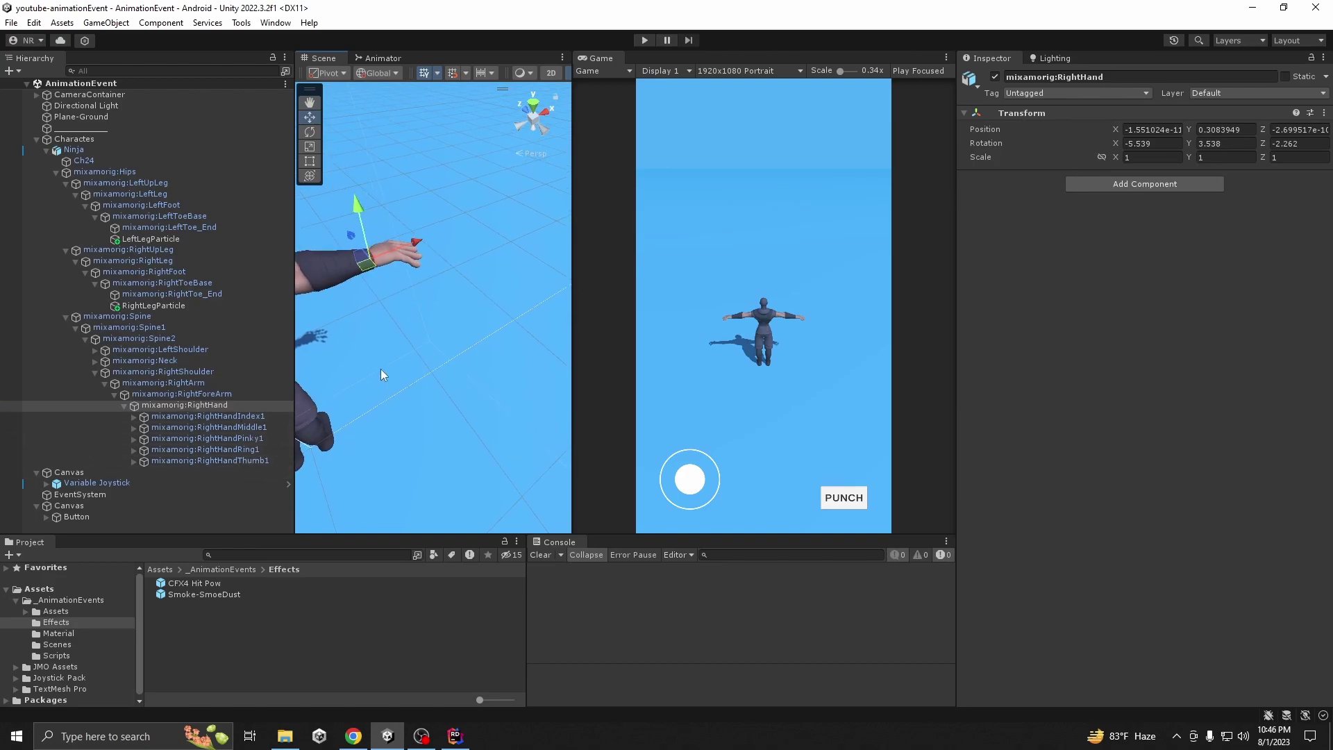
middle_click_drag(381, 372, 465, 320)
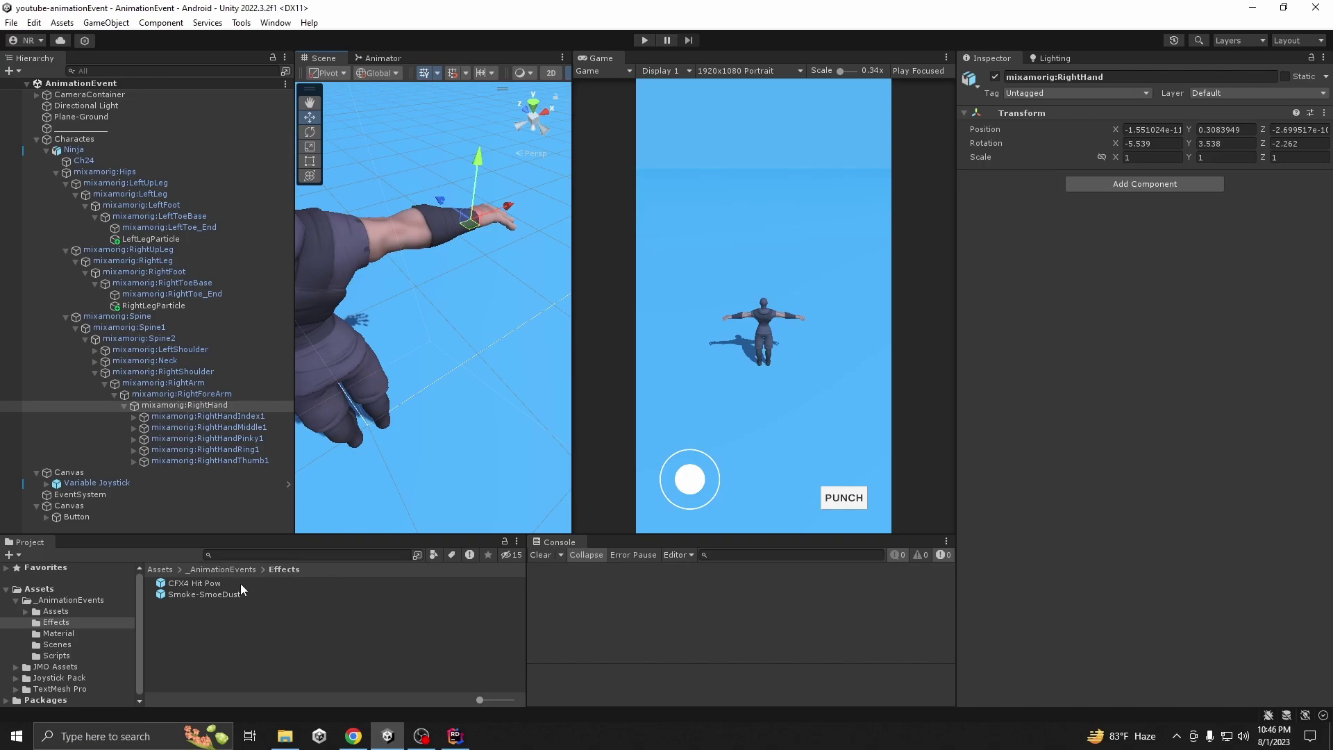
left_click_drag(194, 583, 195, 405)
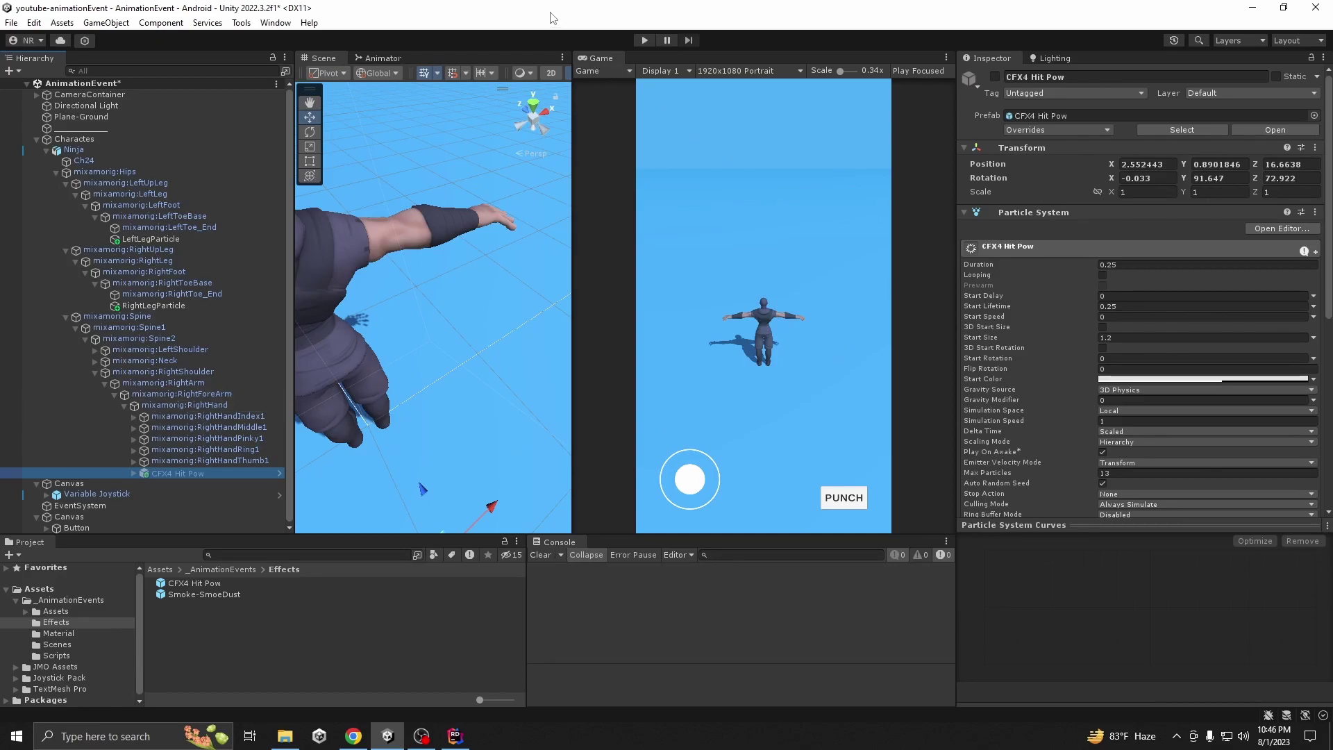
Step: Set the CFX4 Hit Pow object's position and rotation to 0 on all axes and save the scene
scroll(477, 364, "down", 6)
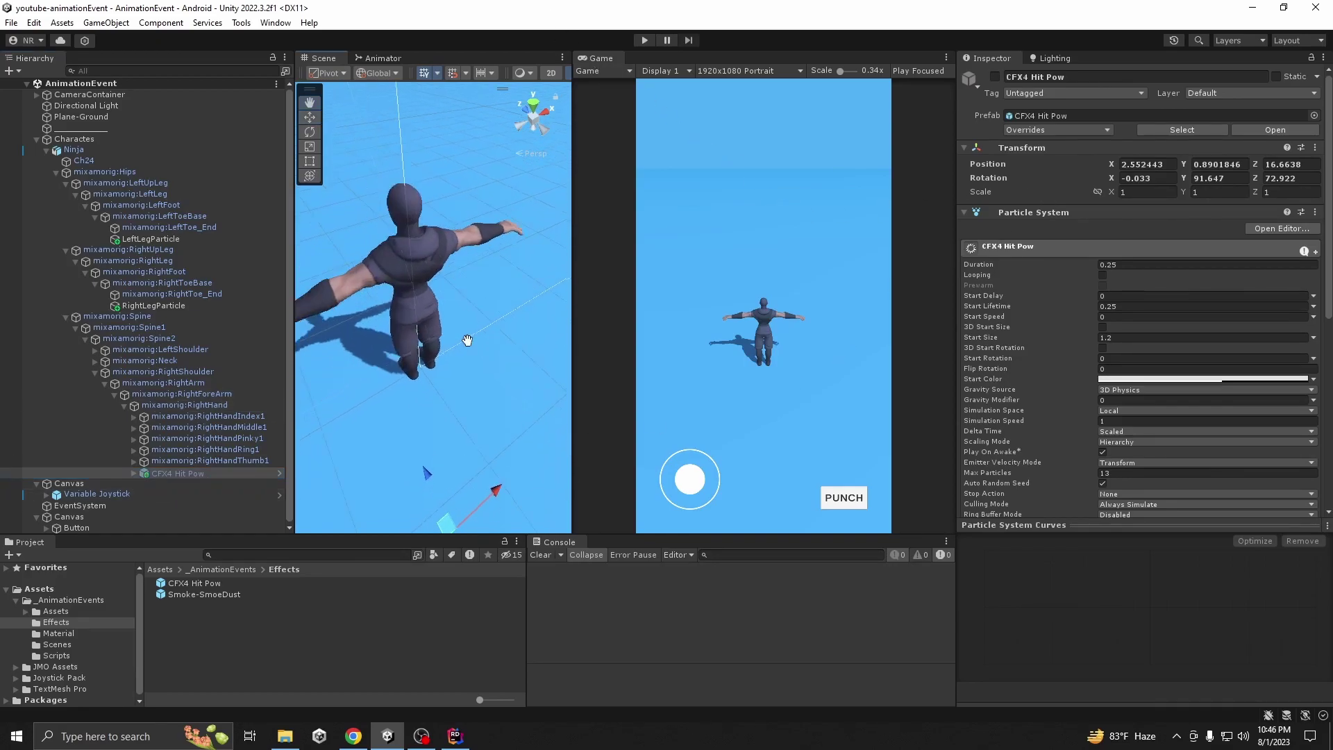
scroll(467, 340, "down", 3)
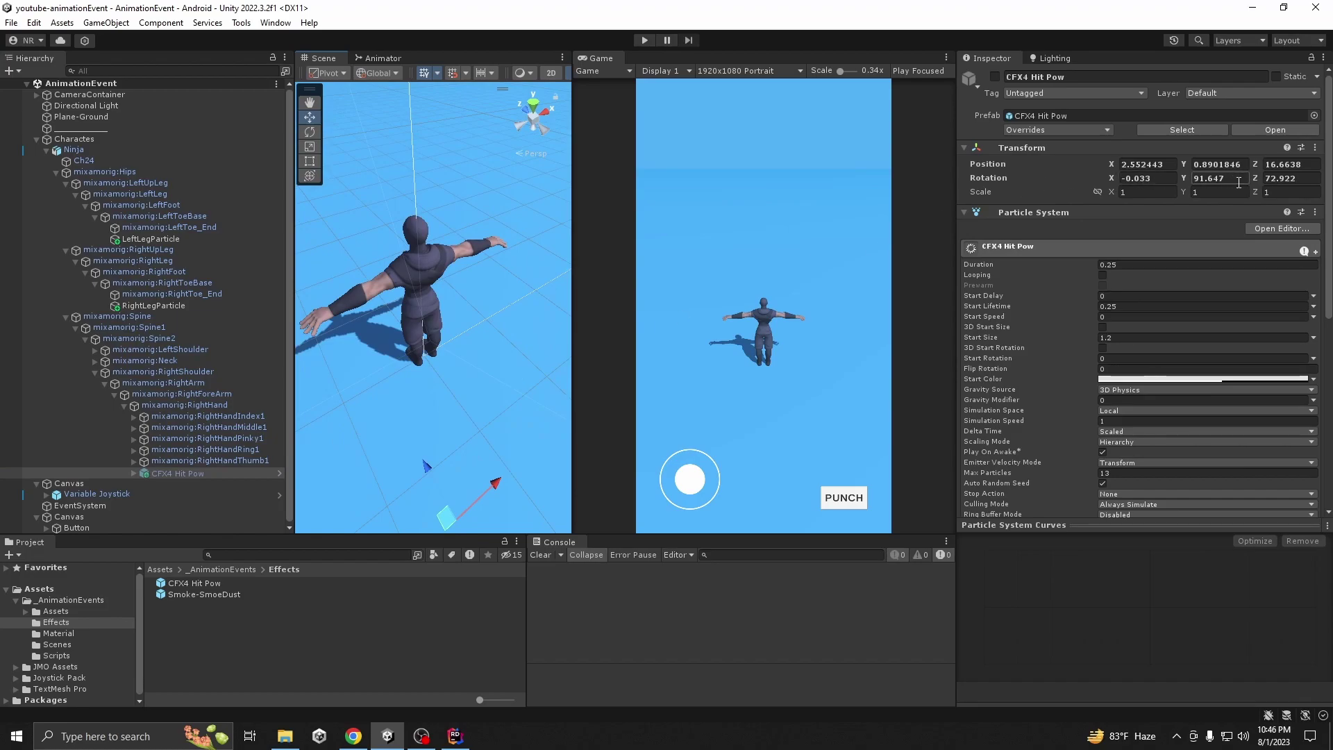
key("BackSpace")
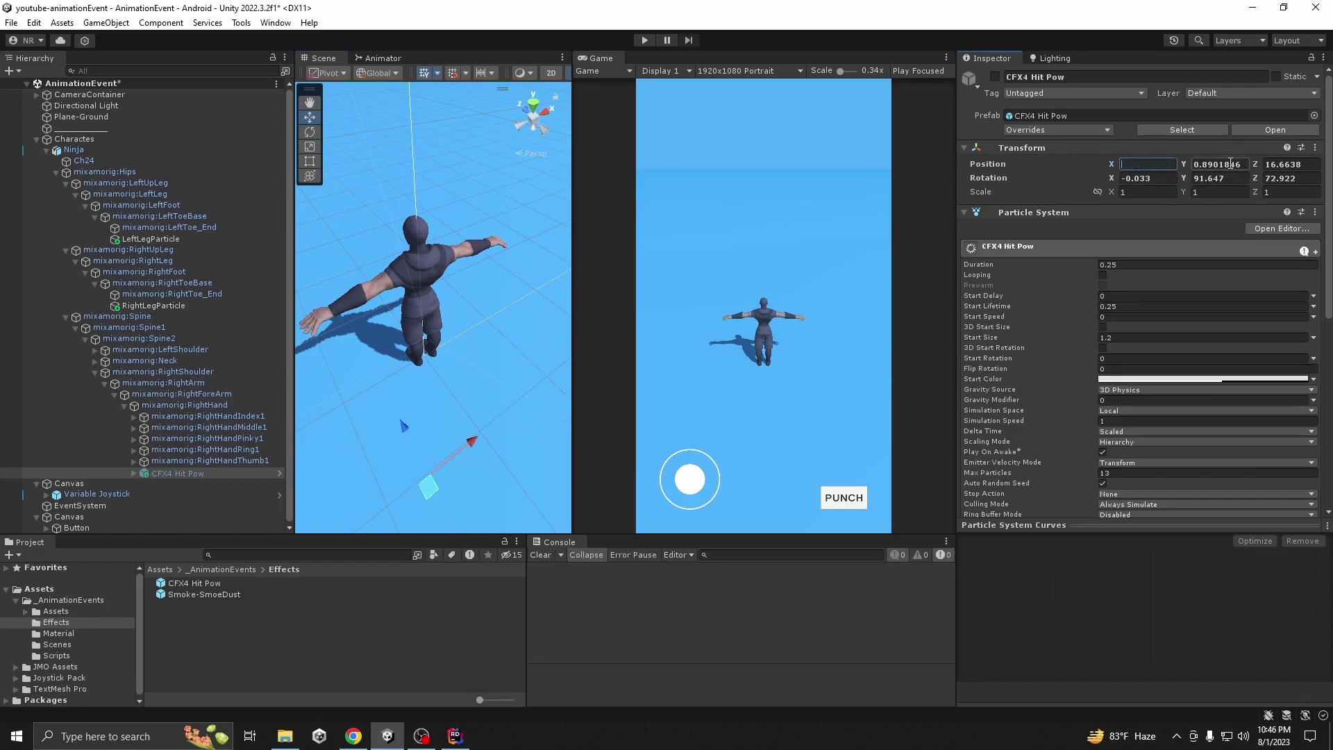
left_click(1287, 165)
key("BackSpace")
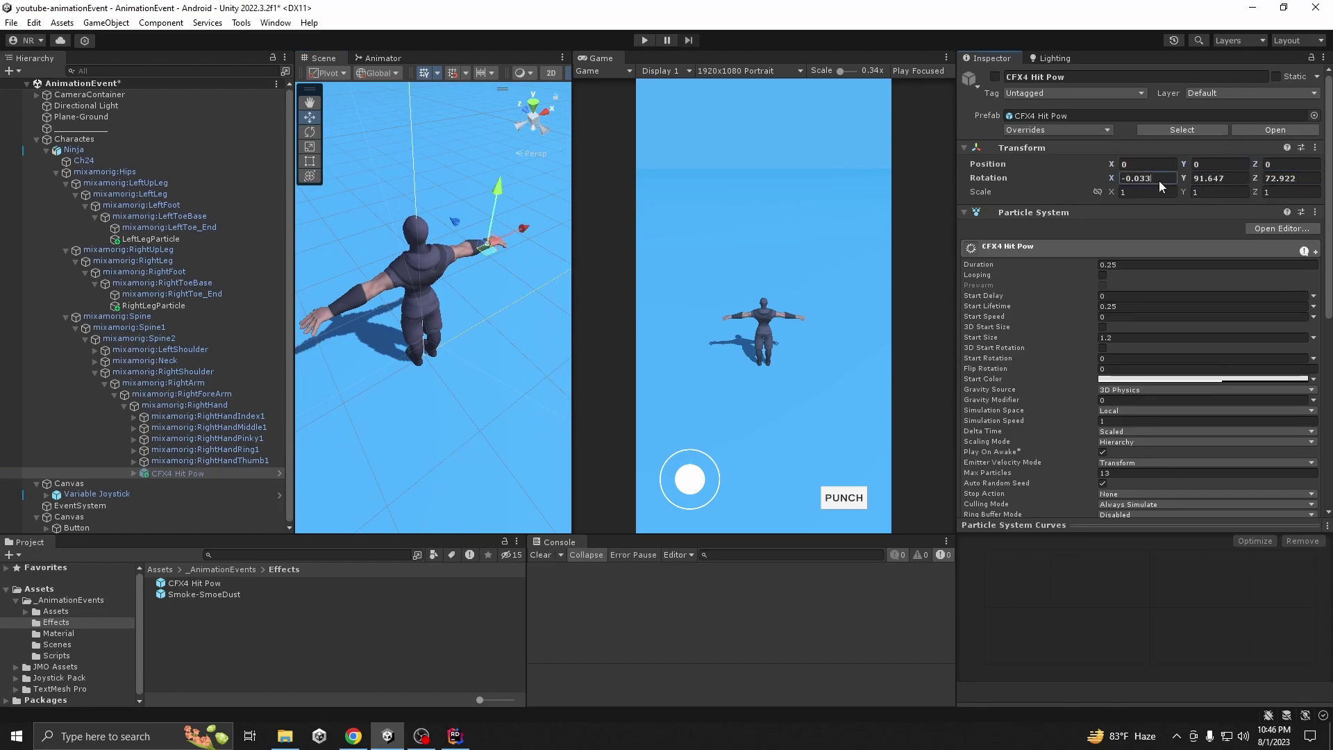
key("Return")
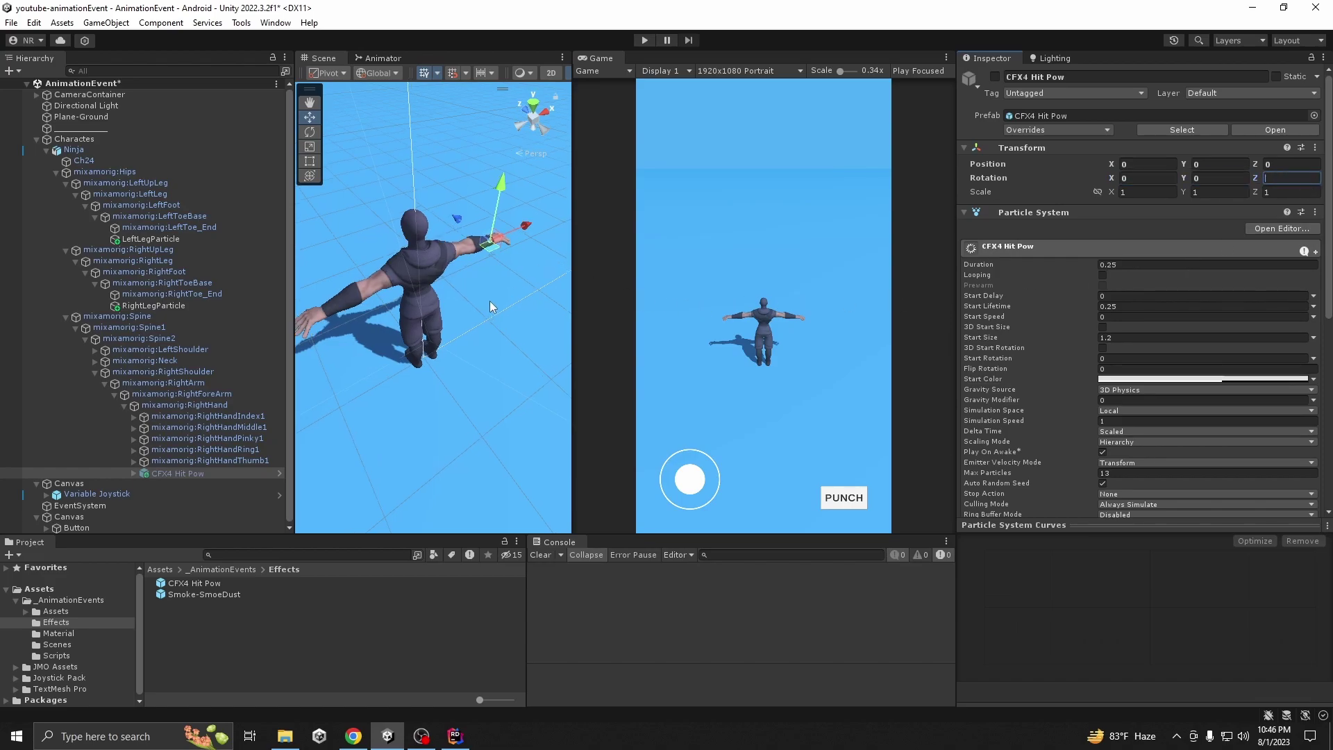
key("ctrl+s")
Step: Activate CFX4 Hit Pow temporarily, replay its particle effect several times at the right hand, and deactivate it again
left_click(174, 488)
left_click(179, 475)
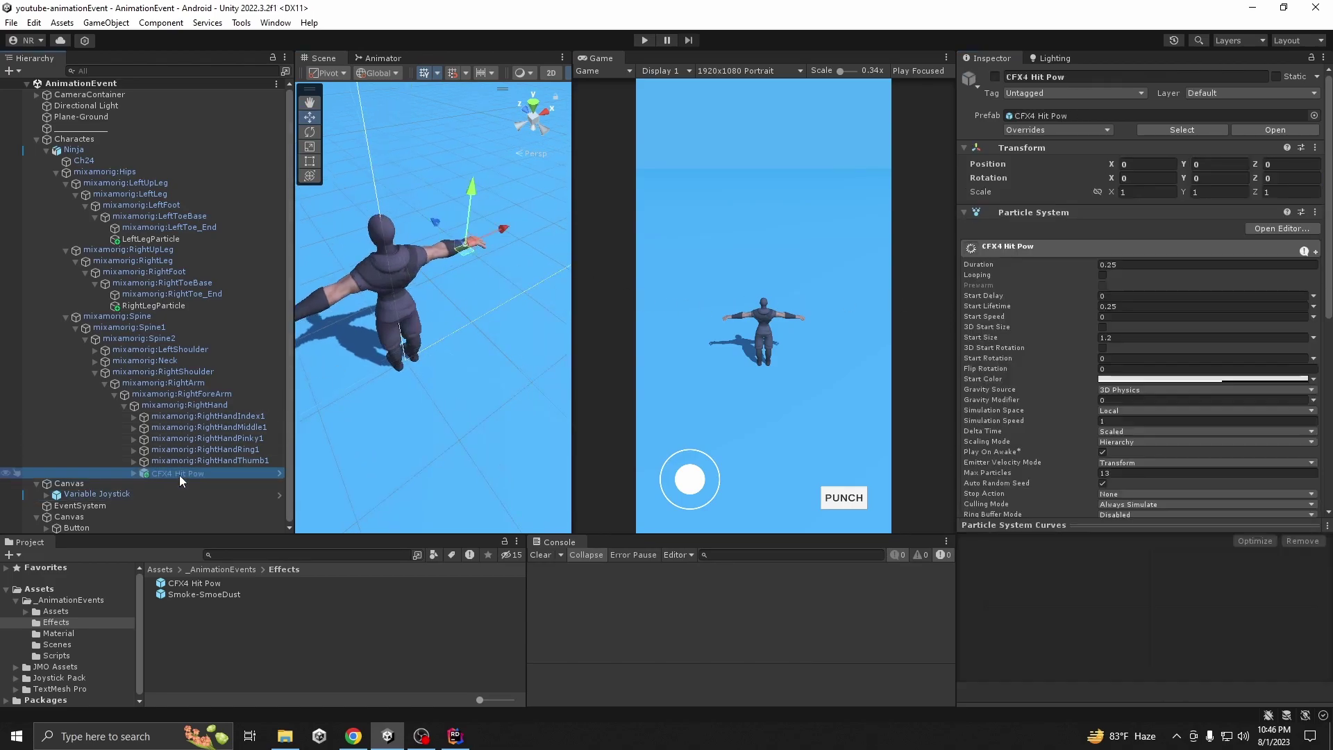
left_click(995, 77)
left_click(510, 426)
left_click(511, 426)
left_click(511, 427)
left_click(512, 427)
left_click(511, 425)
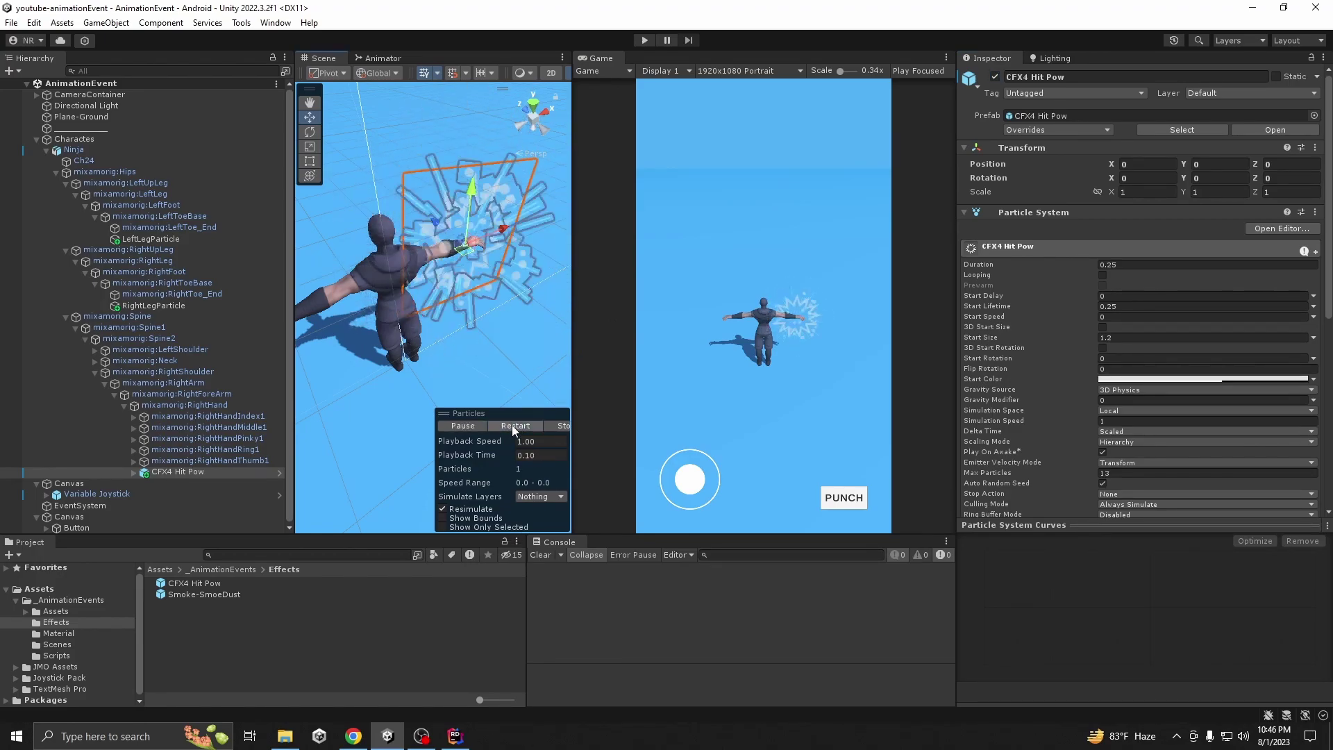
left_click(996, 77)
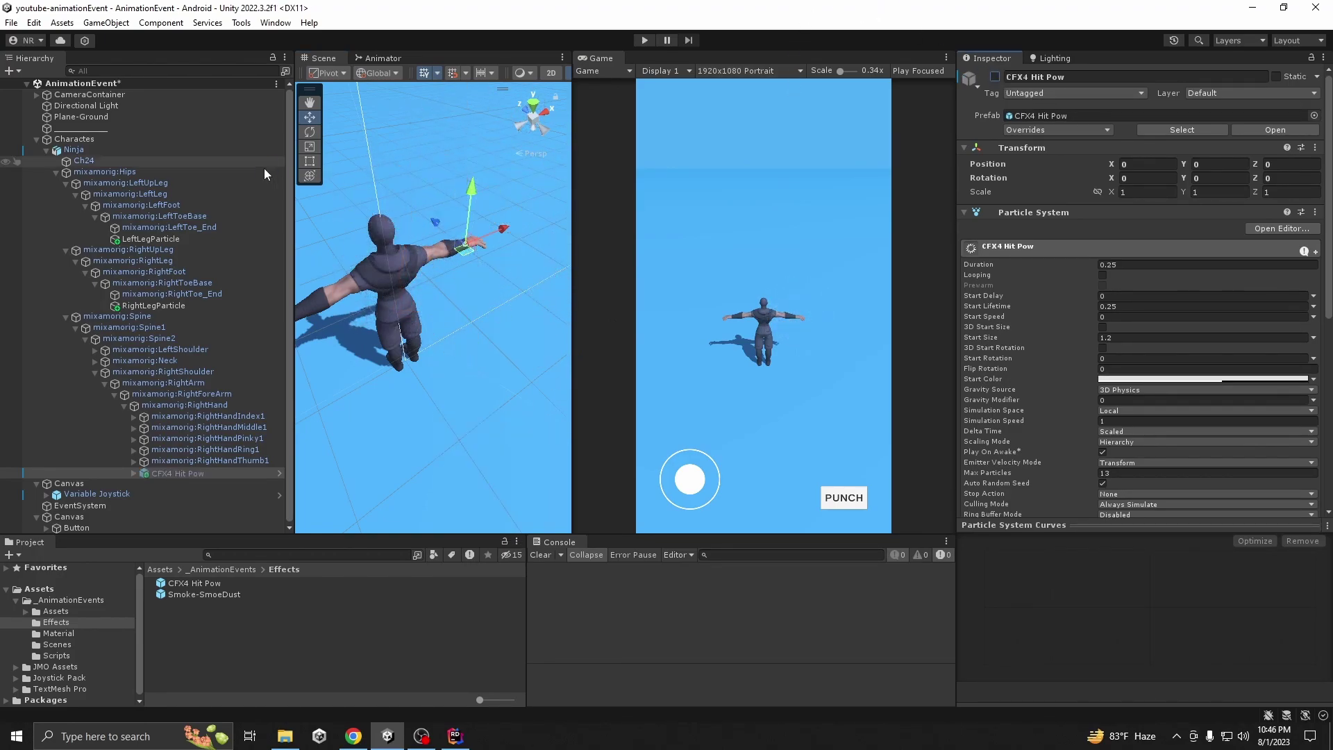
Step: Select the Ninja under Charactes and open its AnimationEventController script for editing
left_click(30, 140)
left_click(35, 139)
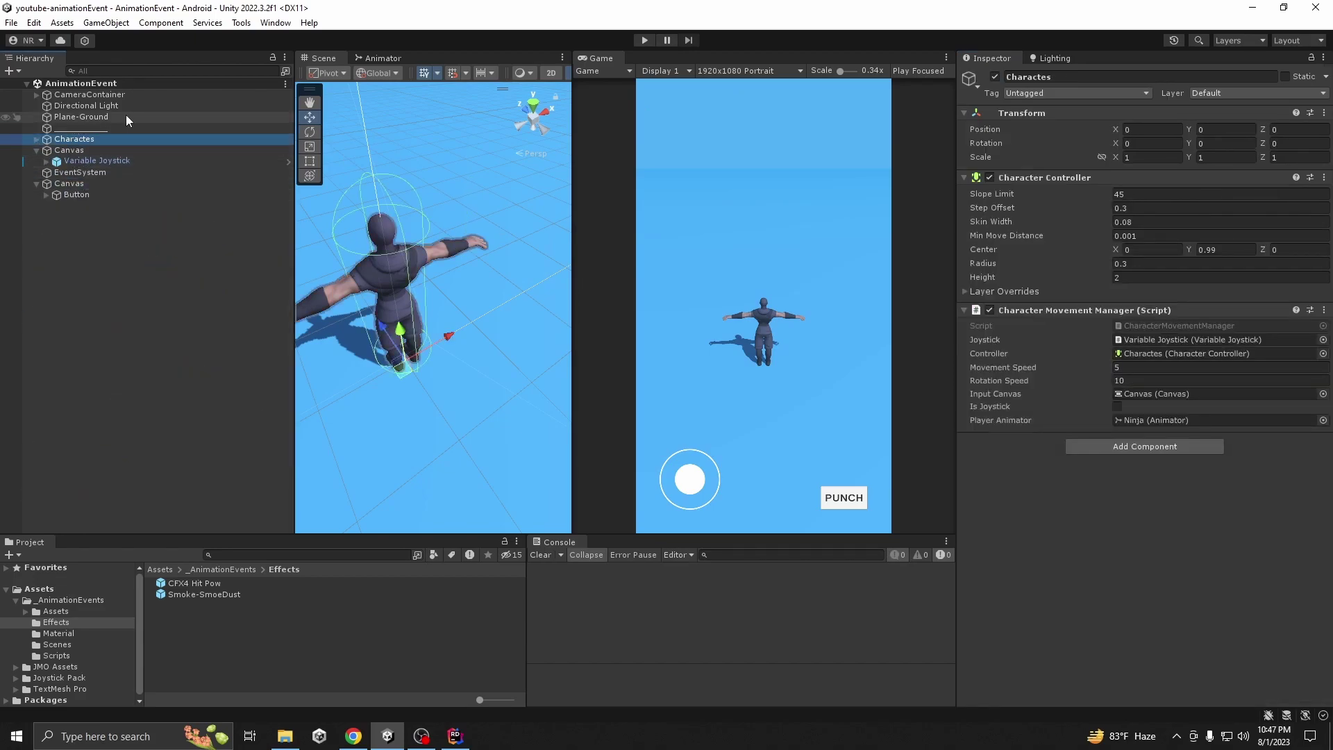
left_click(36, 139, "alt")
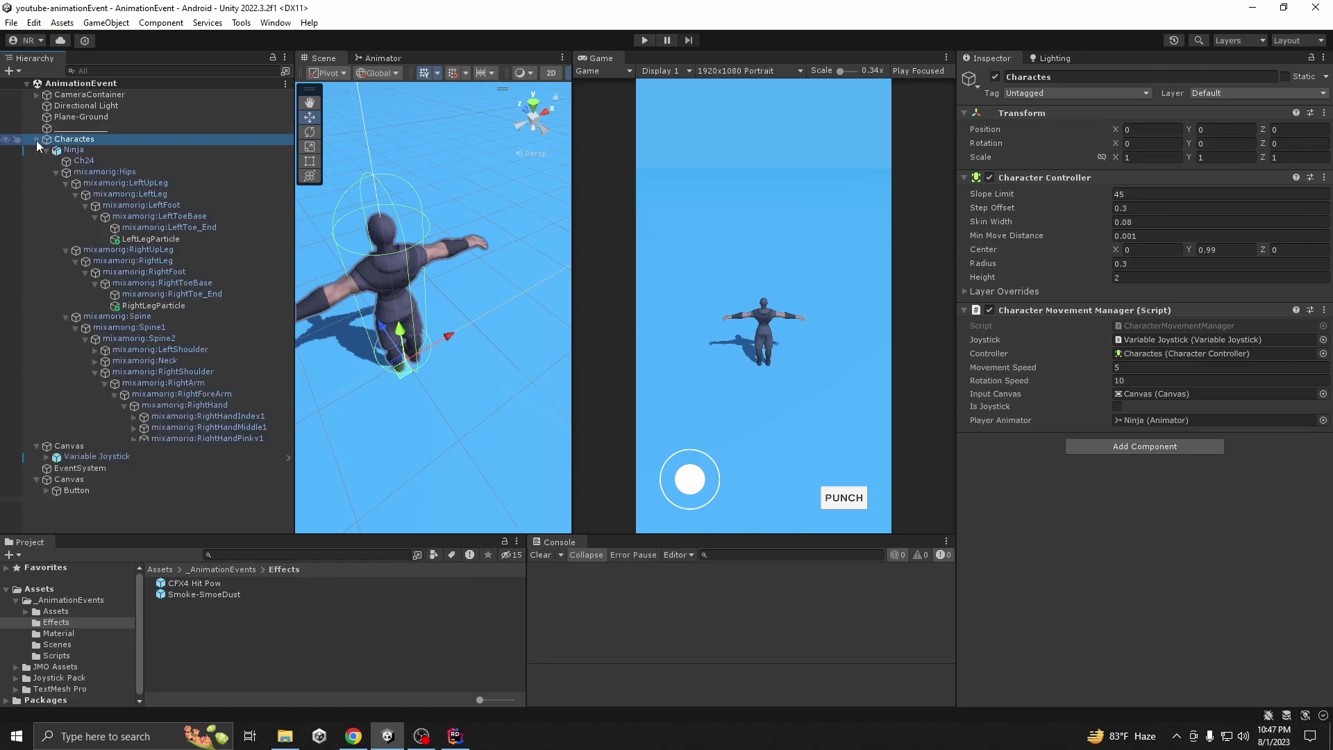
left_click(76, 150)
double_click(1148, 351)
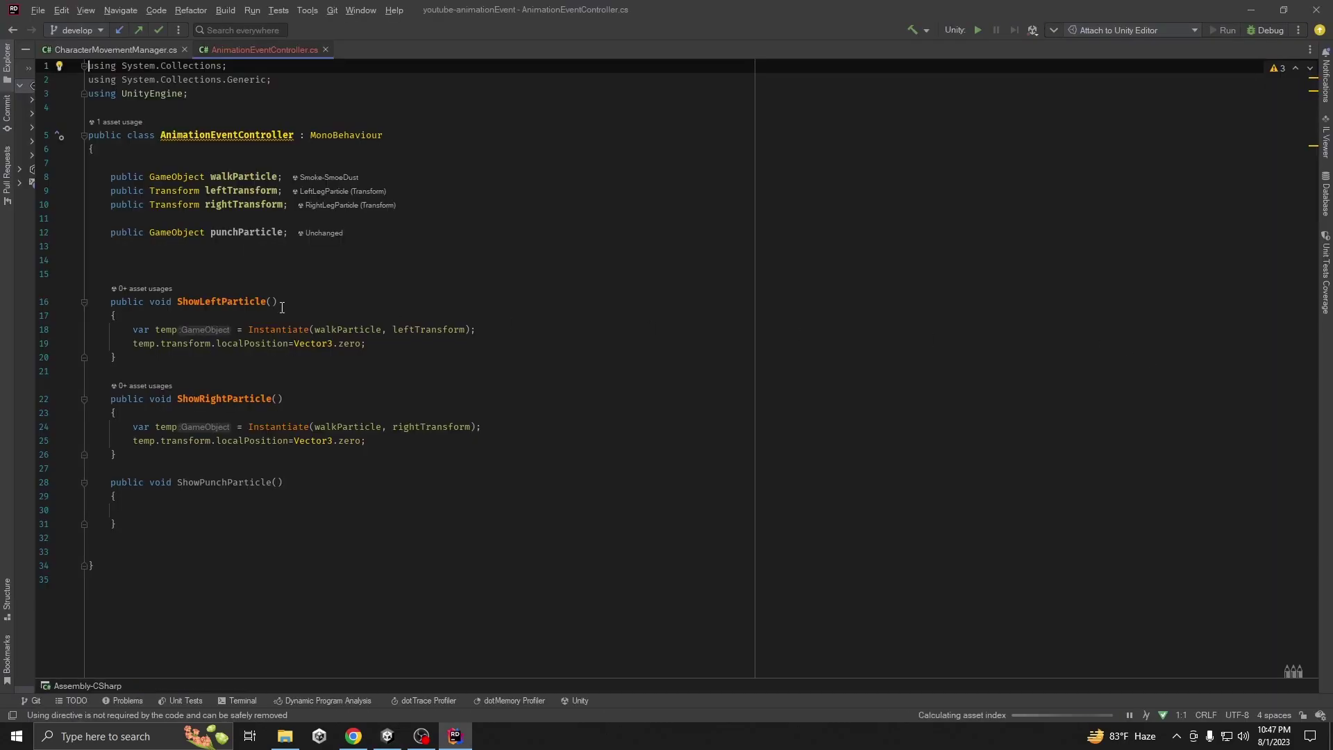
Step: Write punchParticle.gameObject.SetActive(true); in the body of the ShowPunchParticle method
double_click(245, 232)
key("ctrl+c")
left_click(172, 510)
key("ctrl+v")
type(".ga")
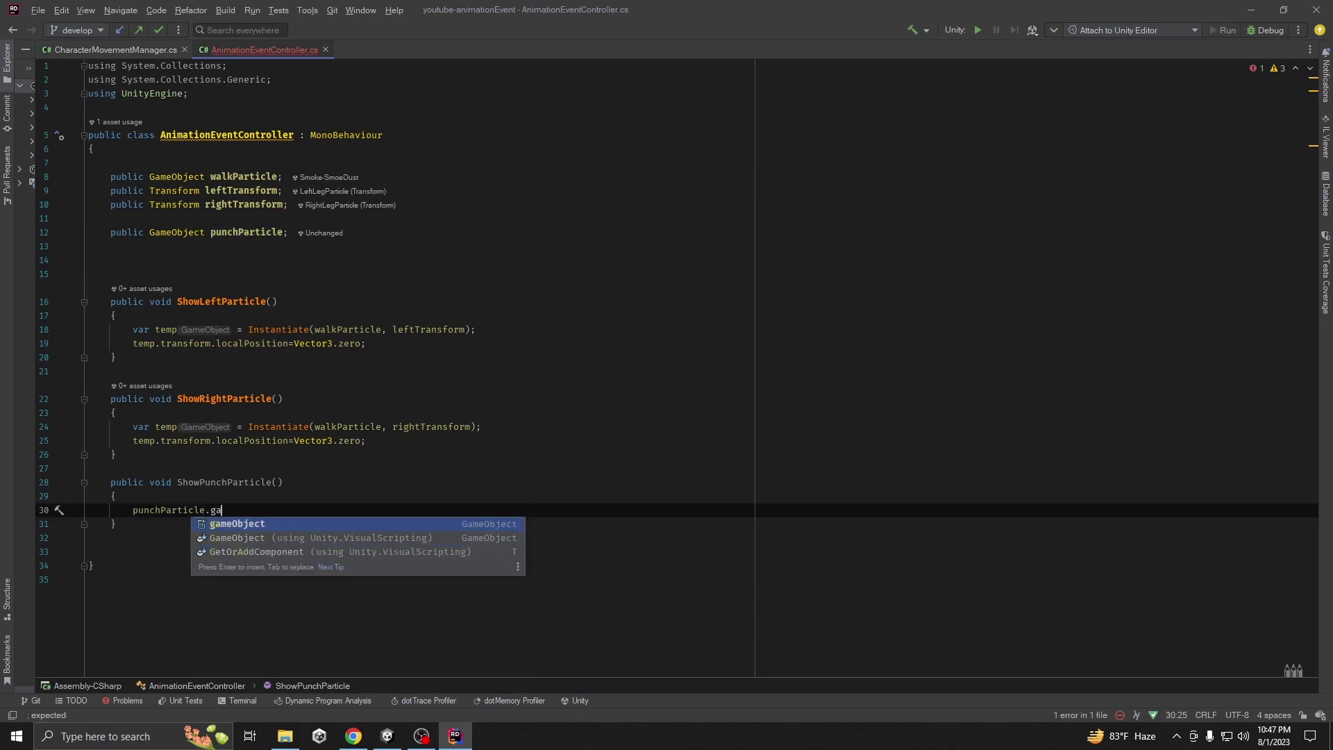
type("meObject.set")
key("Return")
type("t")
key("Return")
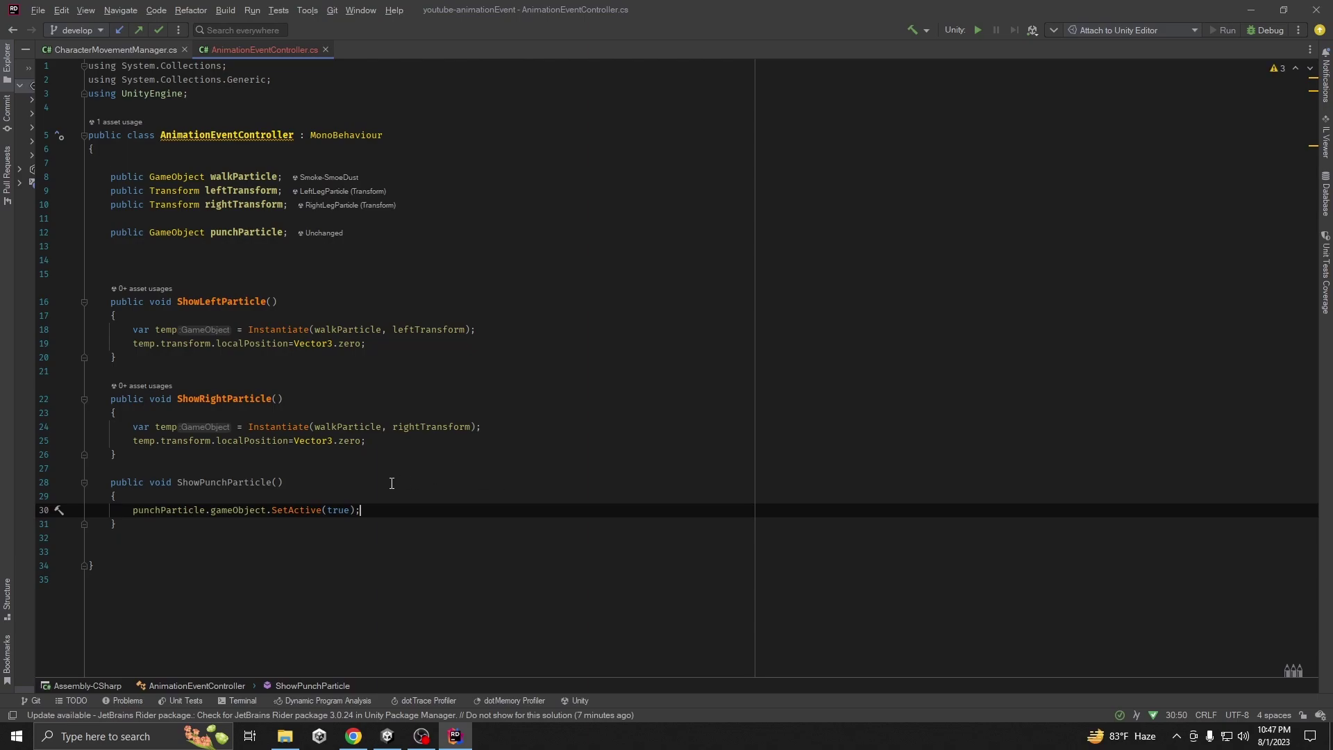
left_click(411, 476)
left_click(418, 507)
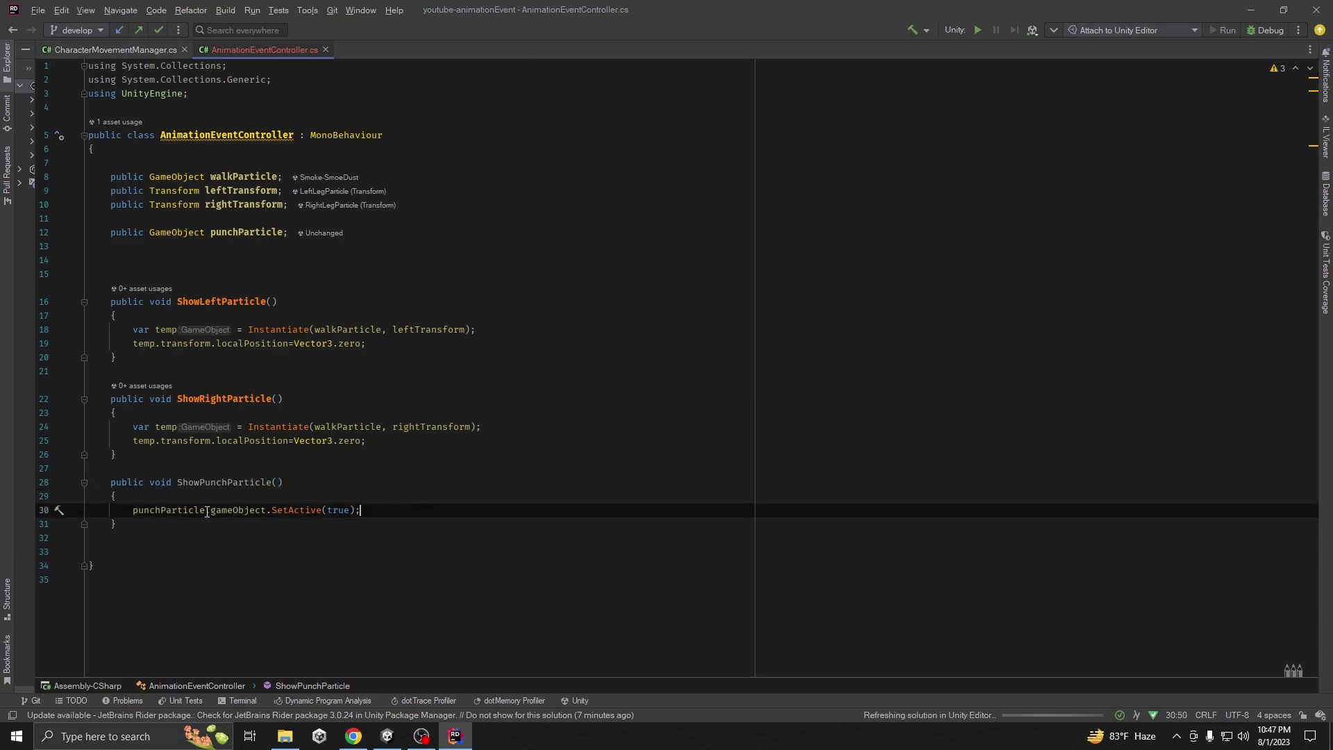
Step: Return to the Unity editor and assign the CFX4 Hit Pow object to the Ninja's Punch Particle field
left_click(169, 510)
left_click(330, 510)
left_click(639, 403)
key("alt+Tab")
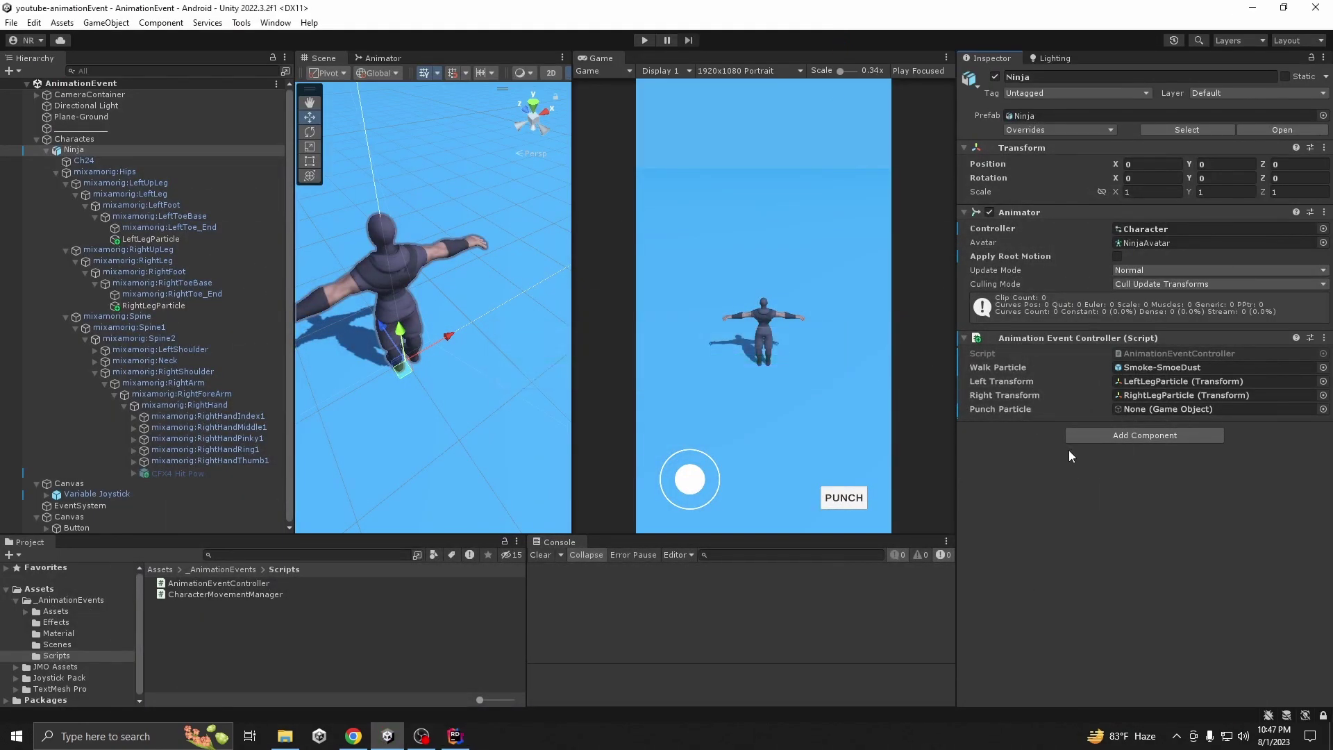
left_click_drag(183, 476, 1146, 410)
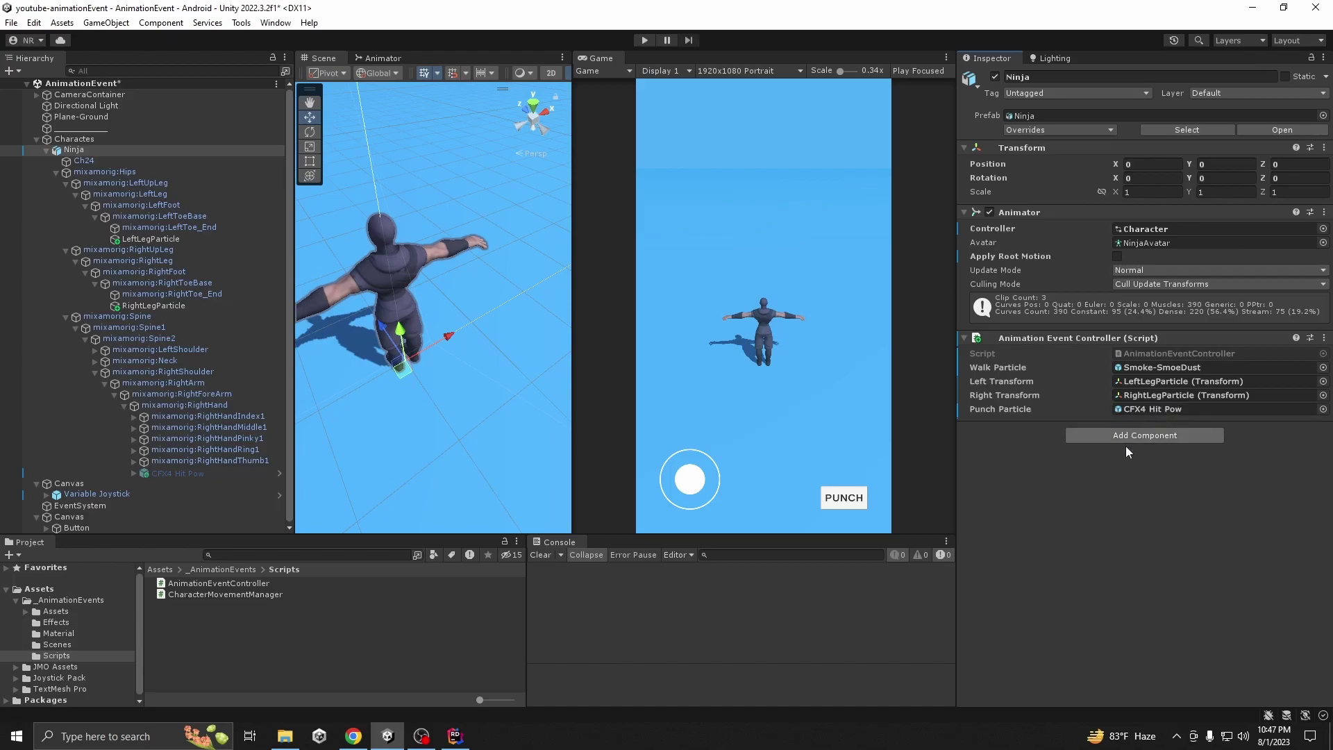
Step: Play-test the scene by moving the ninja with the joystick and triggering a punch, and stop play mode
left_click(645, 40)
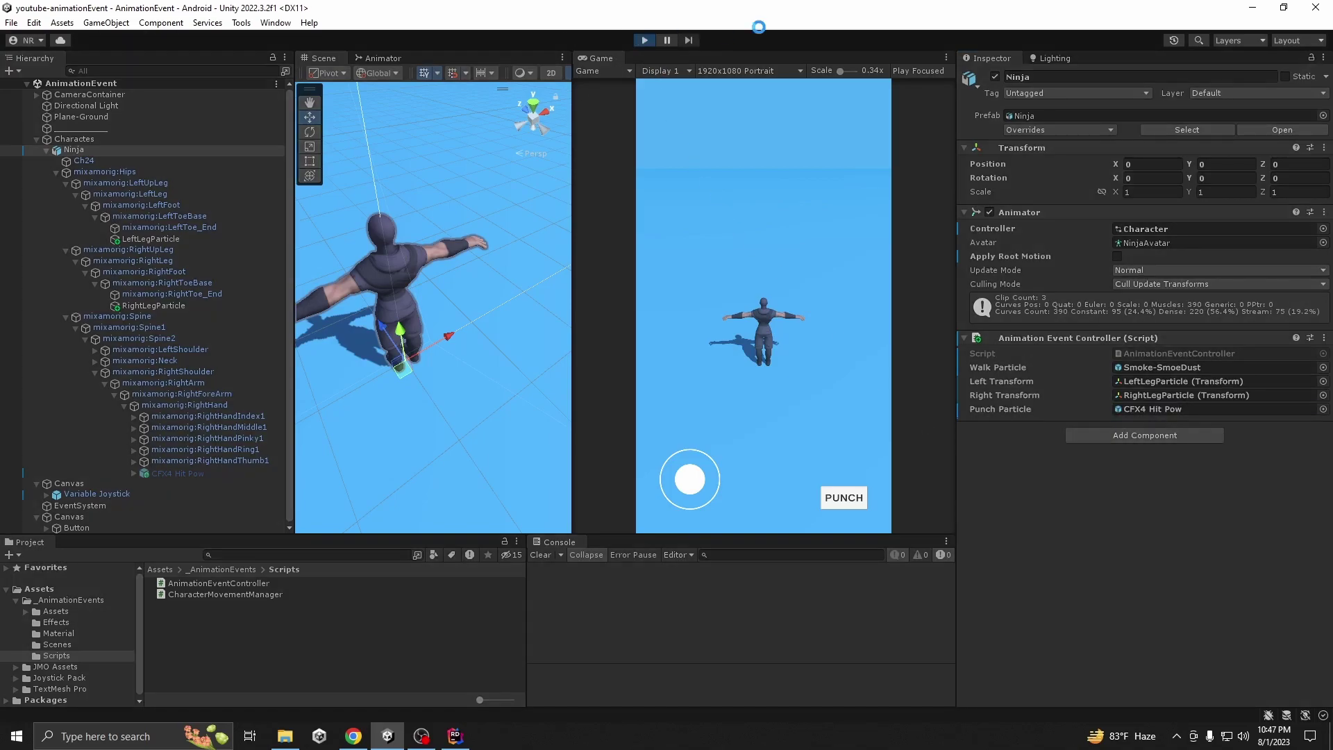
left_click_drag(712, 462, 698, 503)
left_click(848, 498)
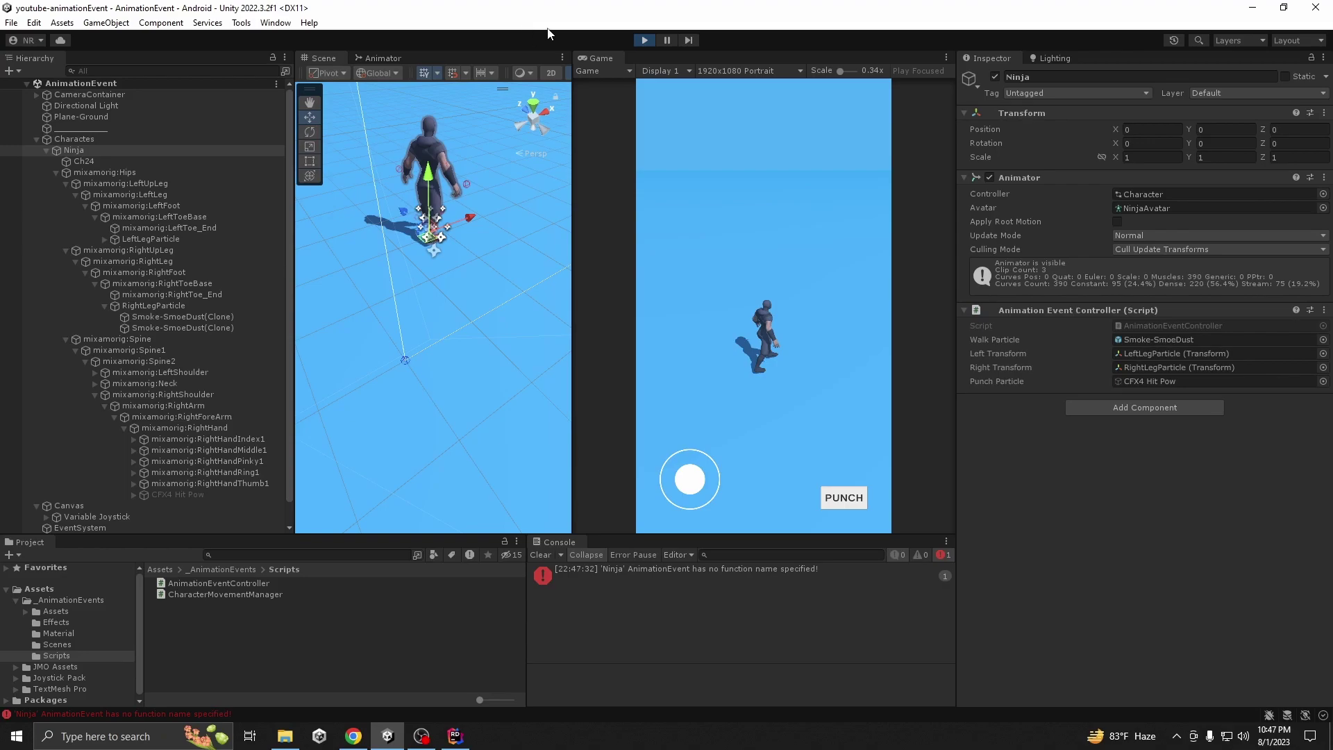
left_click(648, 41)
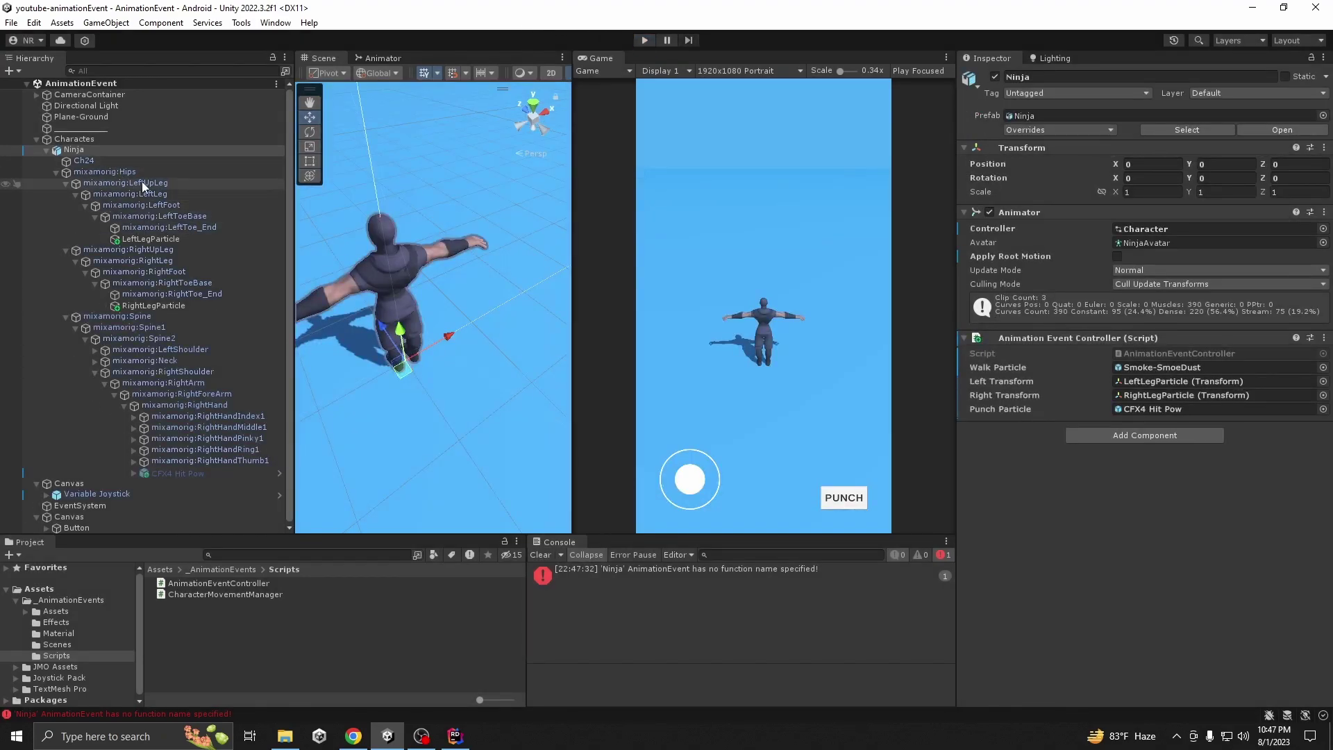
Step: Reopen the Animation window on the Ninja's Punch clip and select the animation event at frame 32
left_click(275, 23)
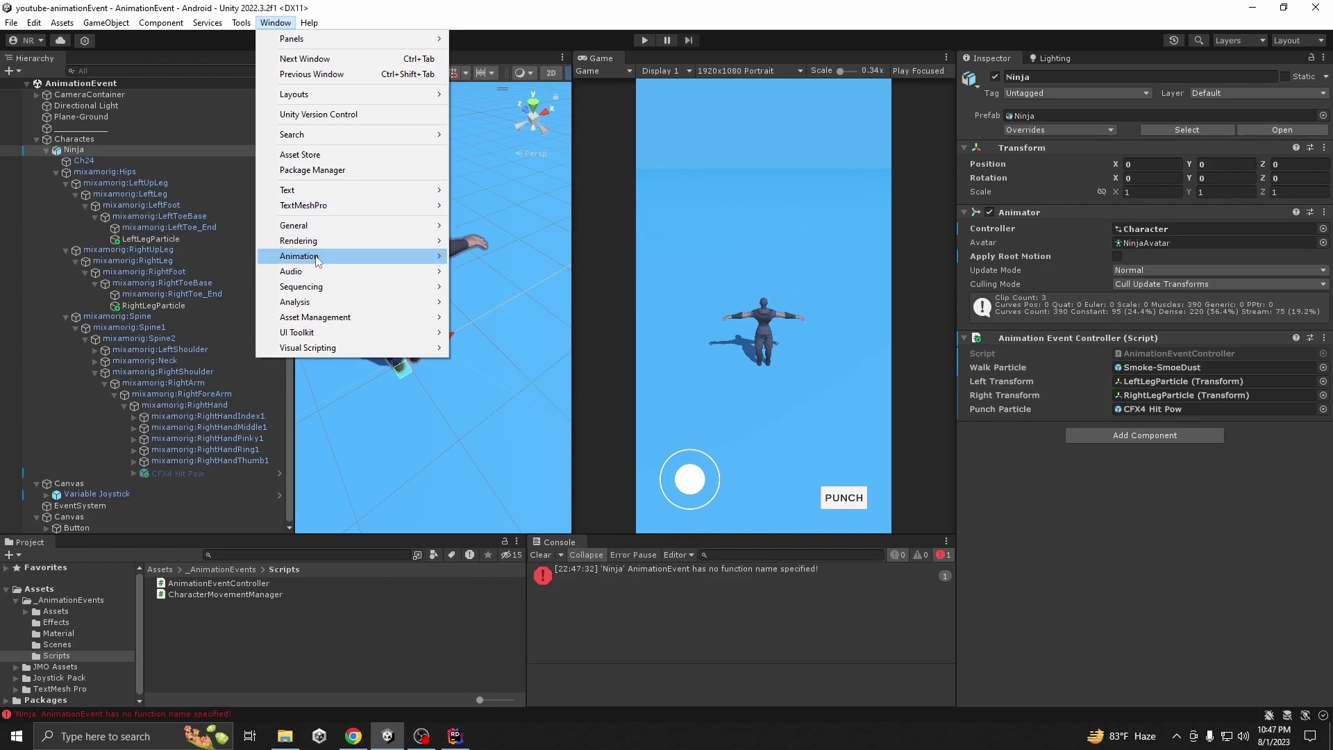
mouse_move(318, 262)
left_click(500, 257)
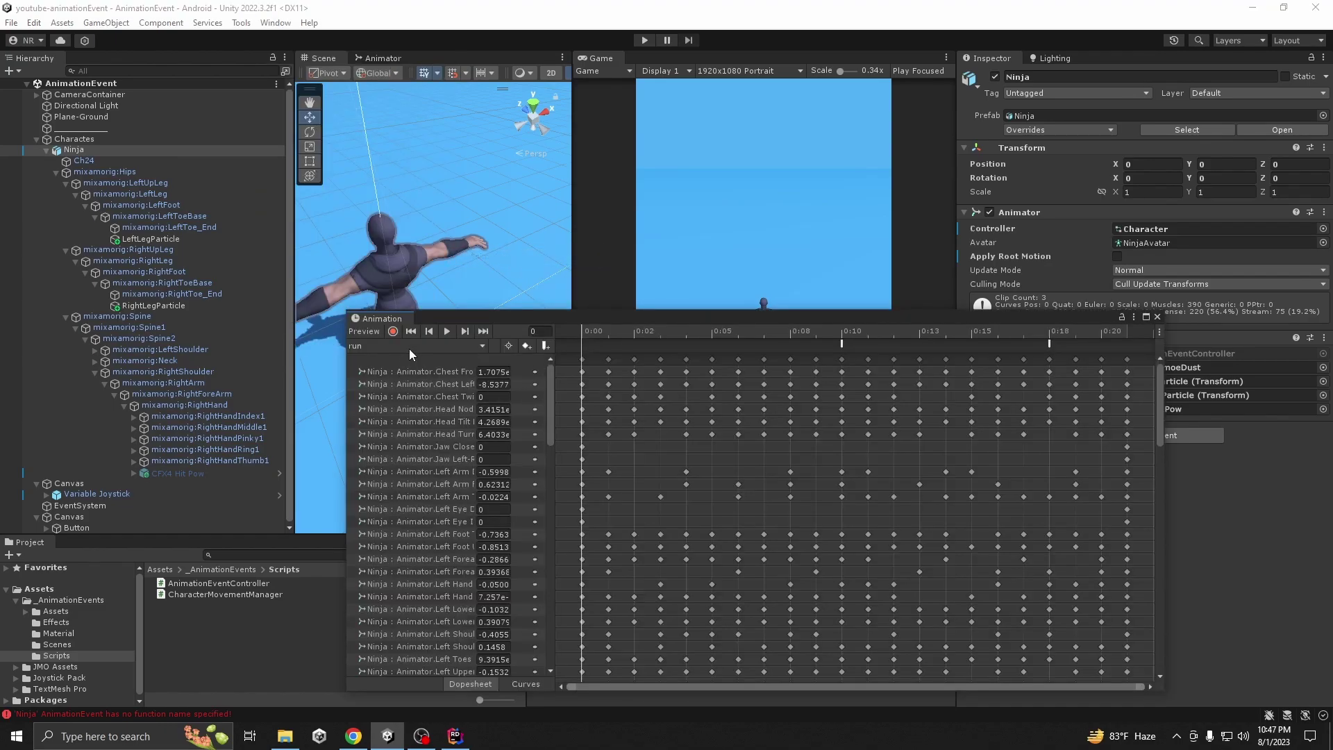
left_click(420, 347)
left_click(394, 376)
left_click_drag(729, 335, 852, 332)
left_click(851, 342)
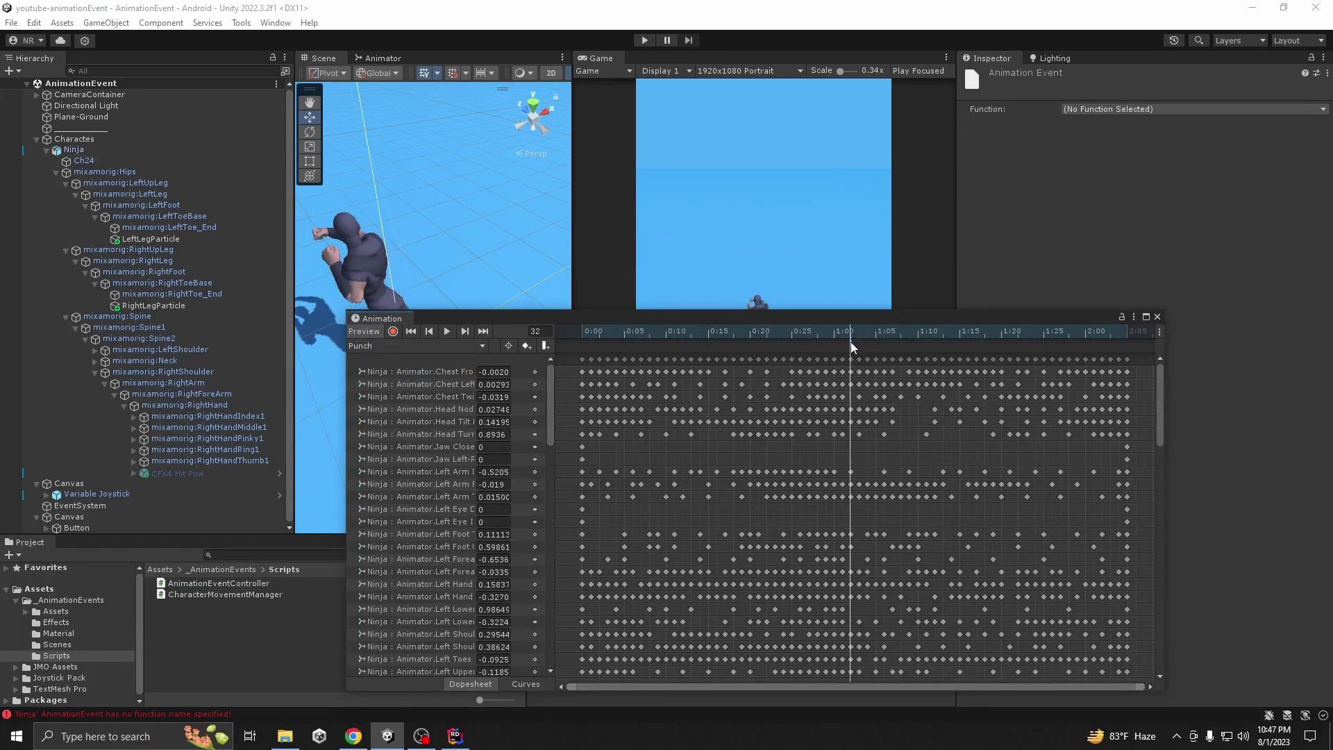
Step: Set the selected animation event's function to AnimationEventController's ShowPunchParticle() method and close the Animation window
left_click(1073, 109)
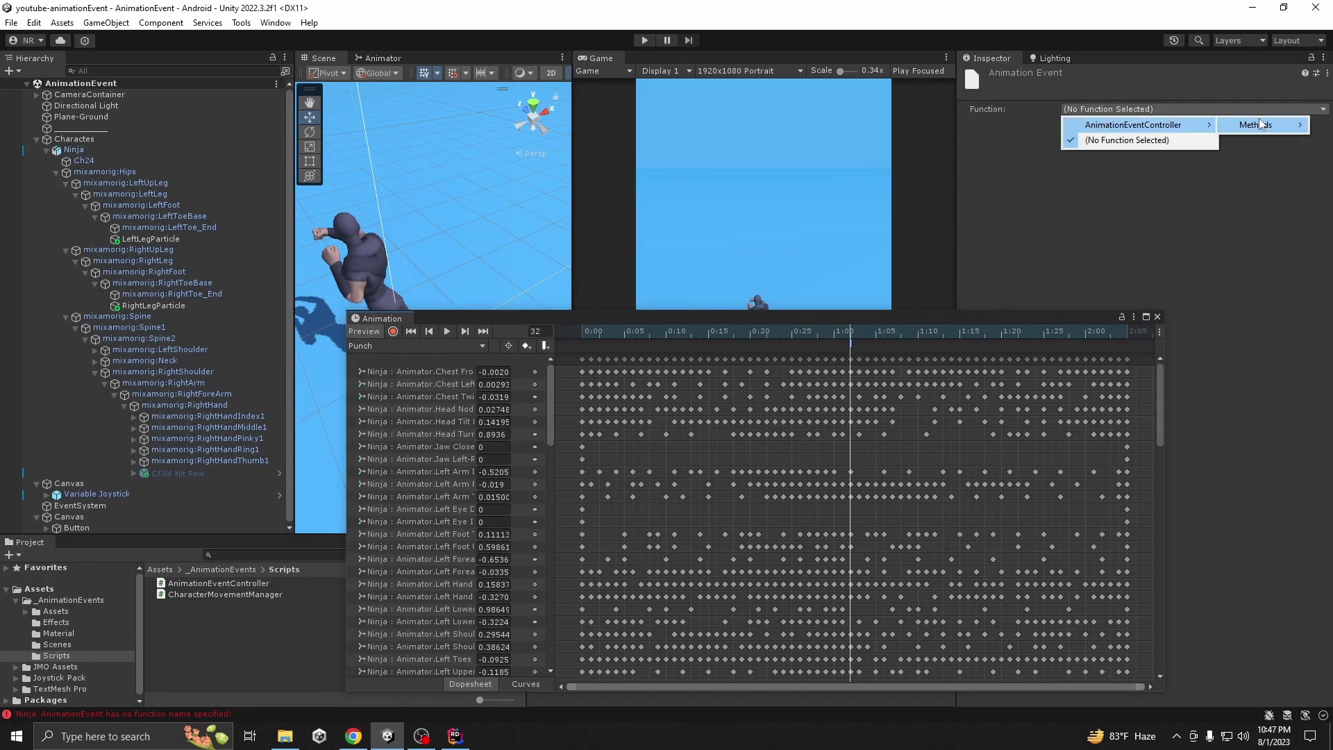
mouse_move(1212, 131)
left_click(1137, 156)
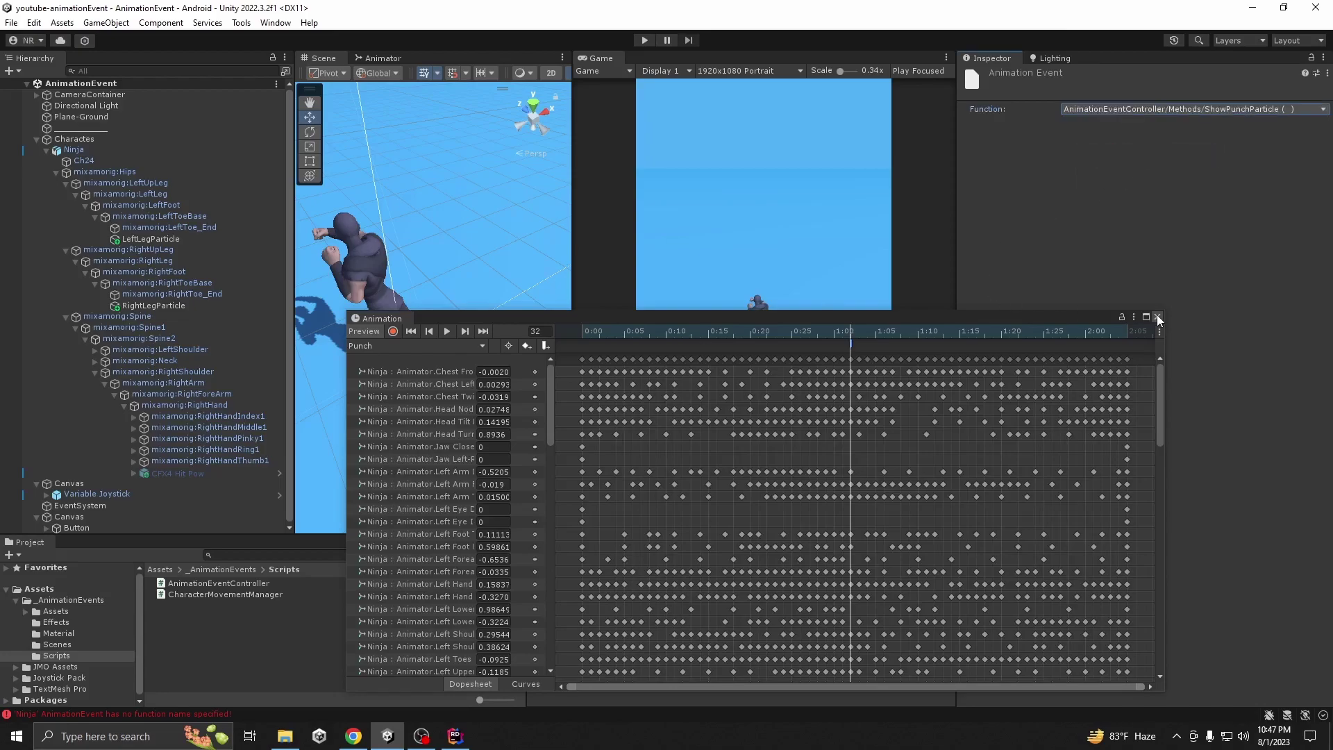
left_click(1157, 317)
Step: Run the scene again, move the ninja, punch to check the hand particle, move once more and stop playing
left_click(644, 40)
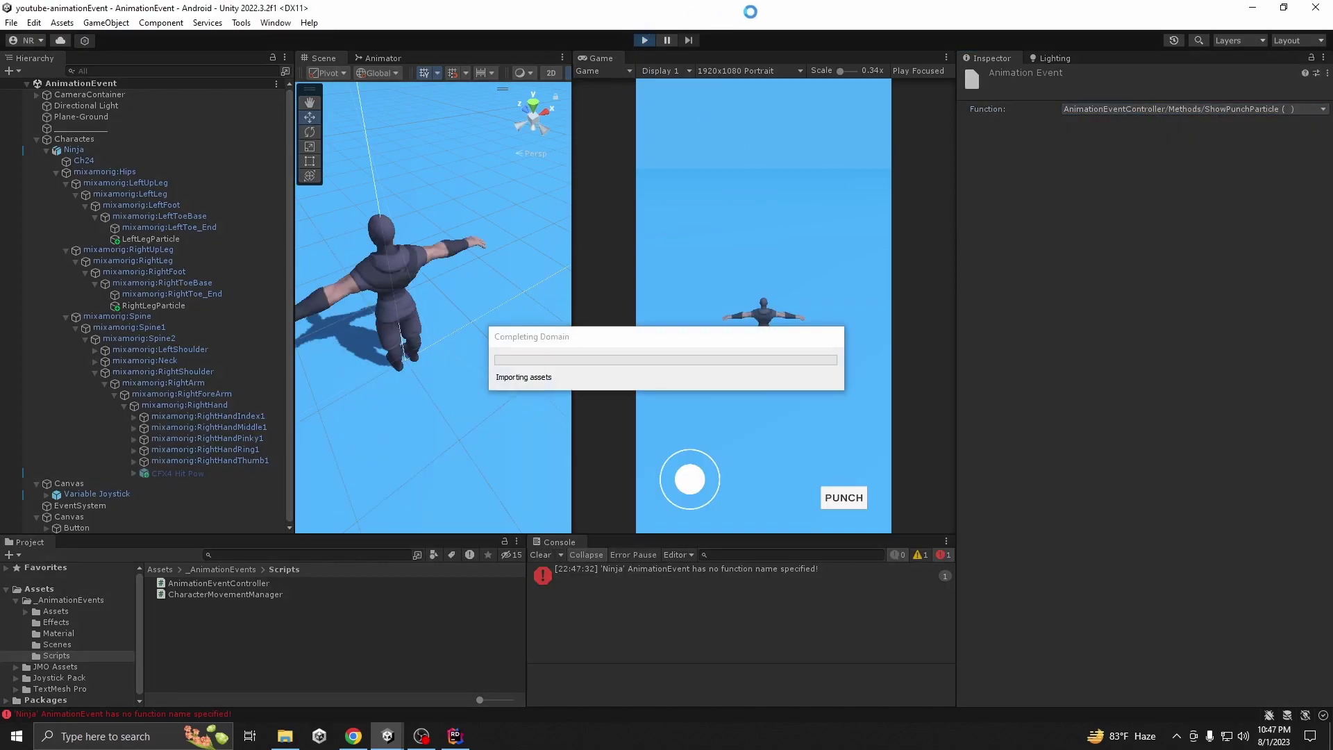
left_click_drag(696, 469, 722, 541)
left_click(847, 498)
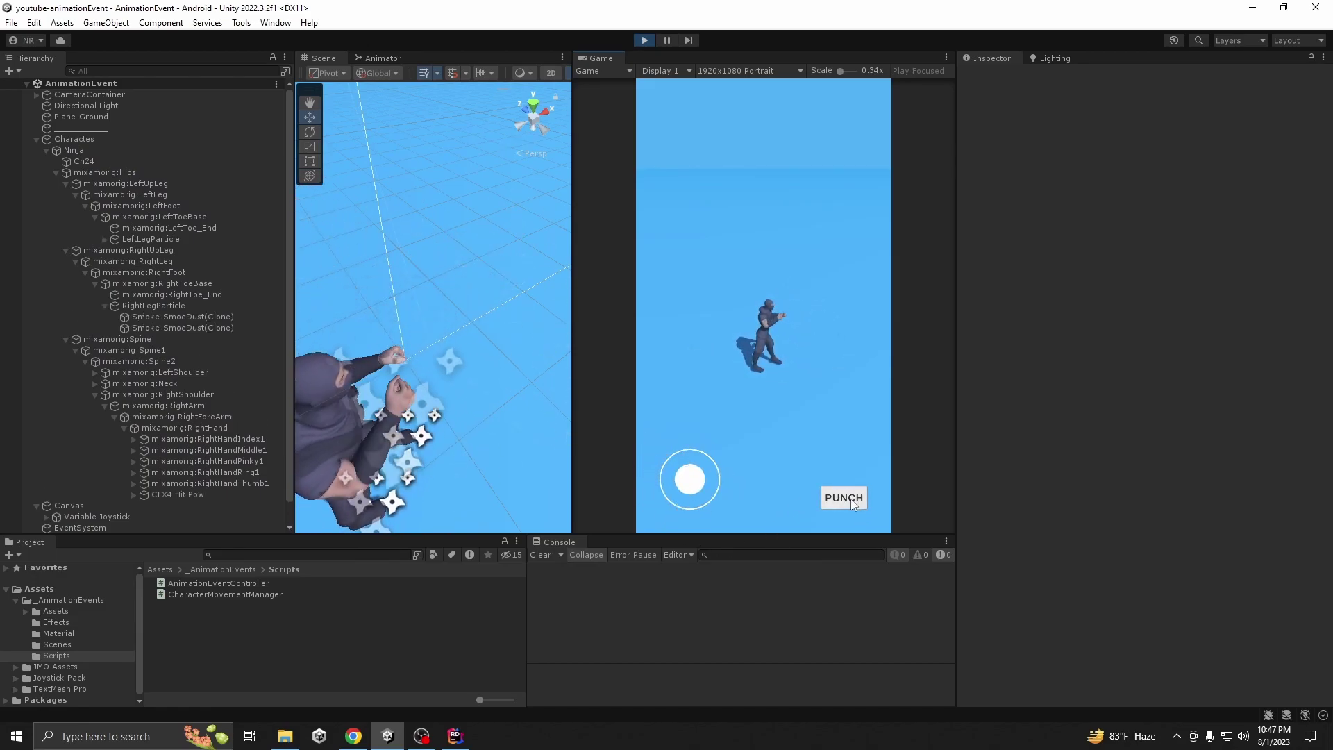
left_click_drag(691, 479, 695, 375)
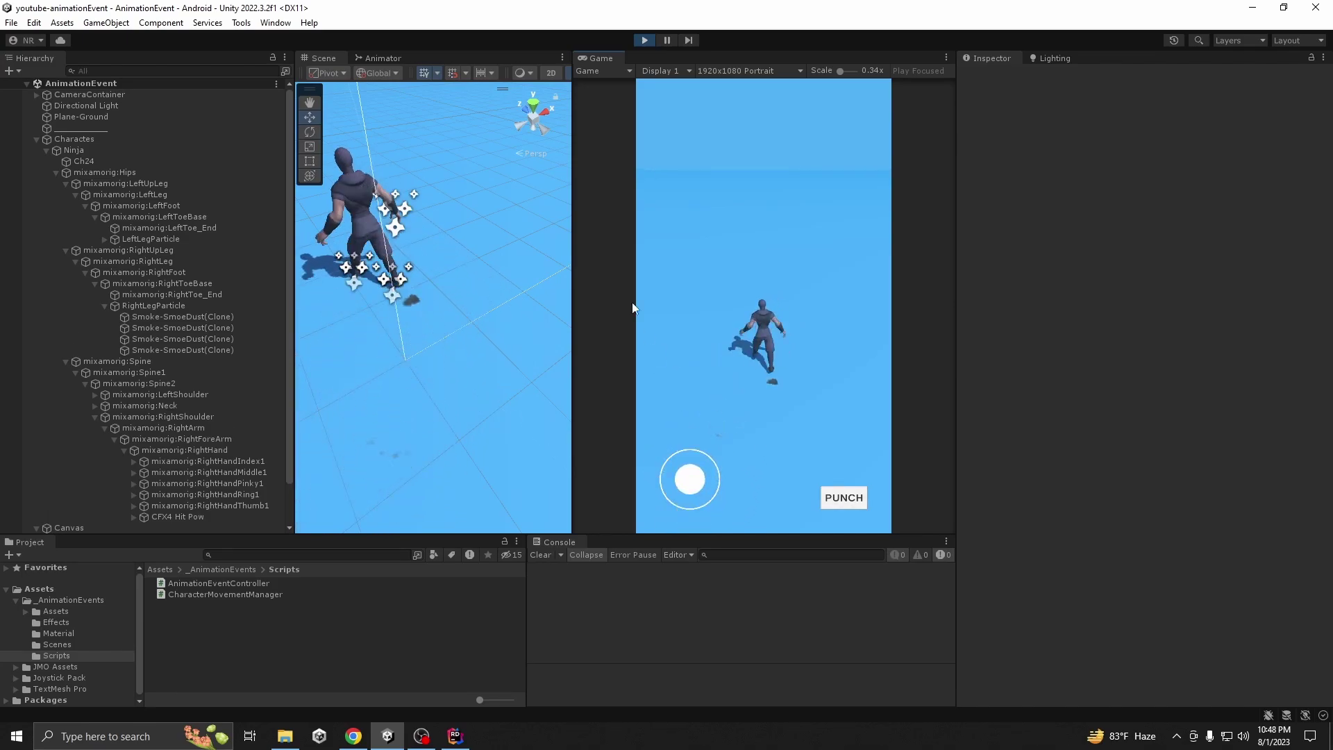
left_click(644, 40)
Step: Restart play mode, trigger the punch repeatedly to check whether its particle repeats, and stop the scene
left_click(642, 40)
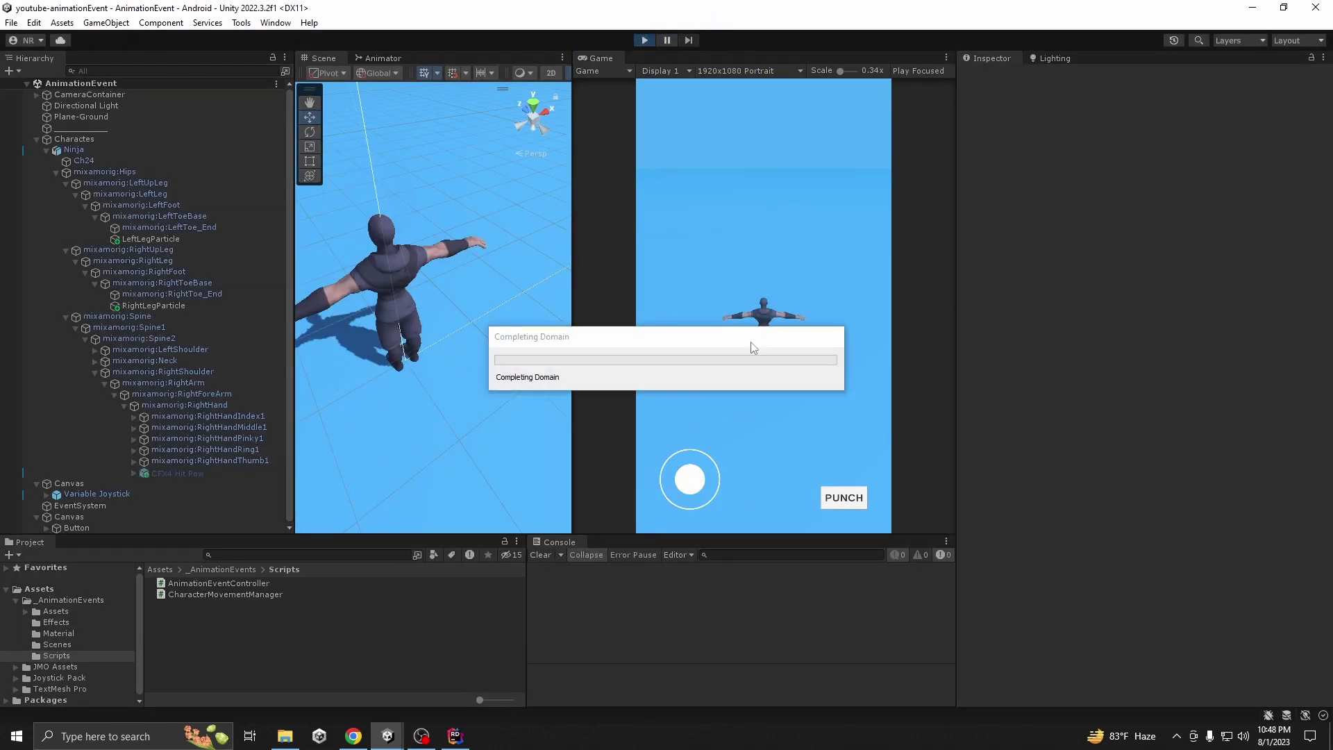
left_click(846, 498)
left_click(841, 498)
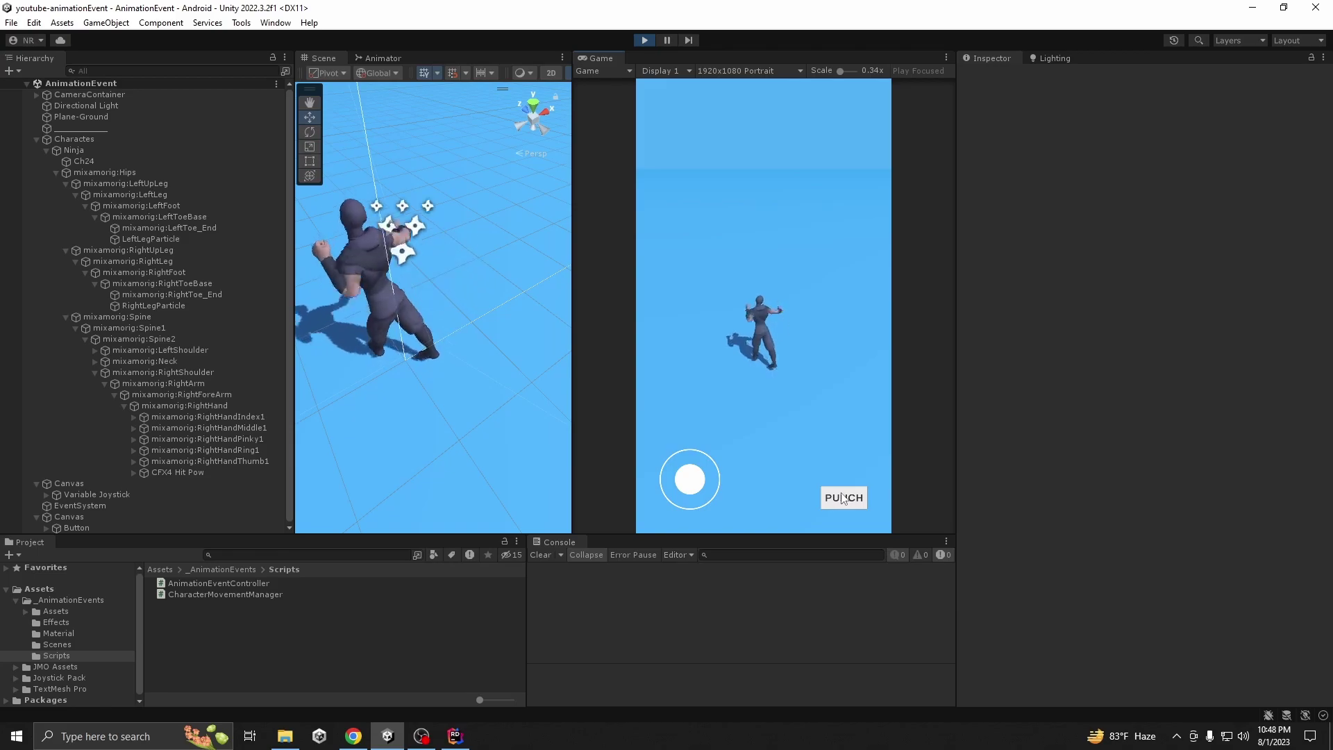
left_click(644, 40)
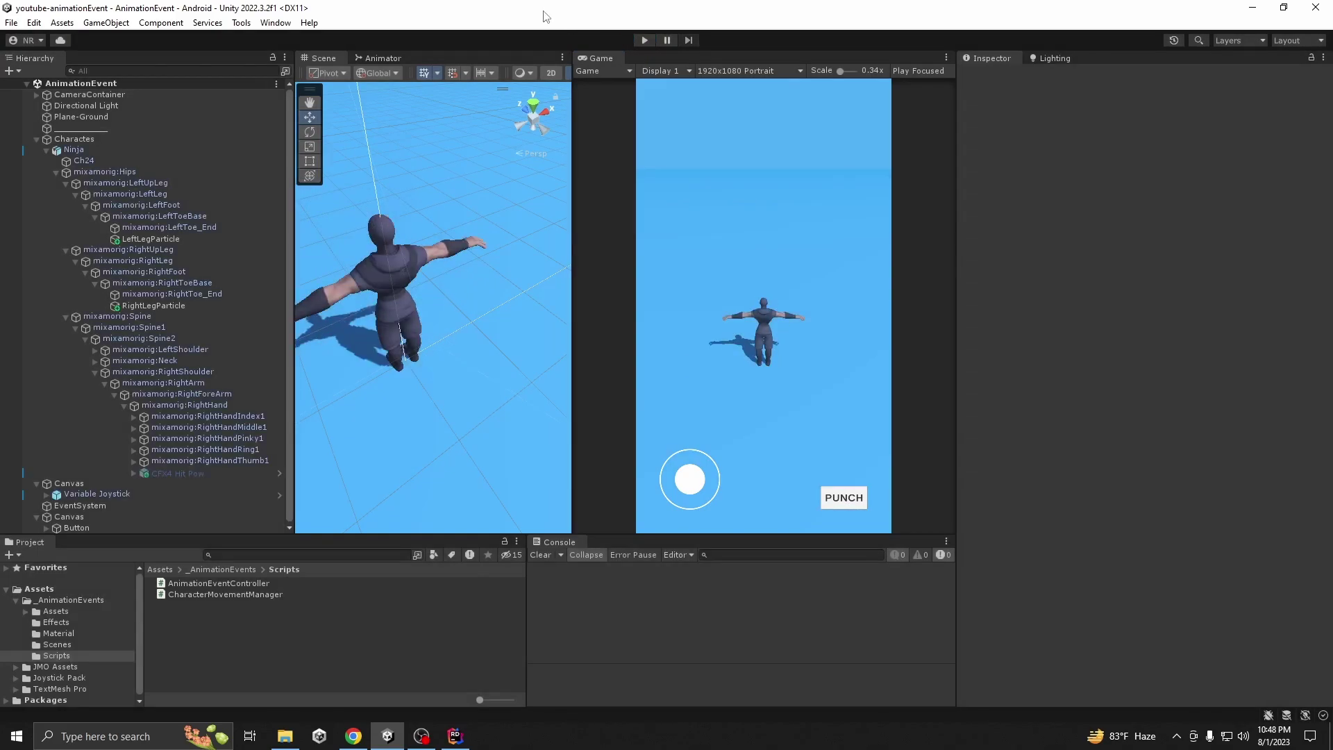
Step: Create a C# script named ObjectLifeTime in the Scripts folder and open it in Rider
left_click(180, 474)
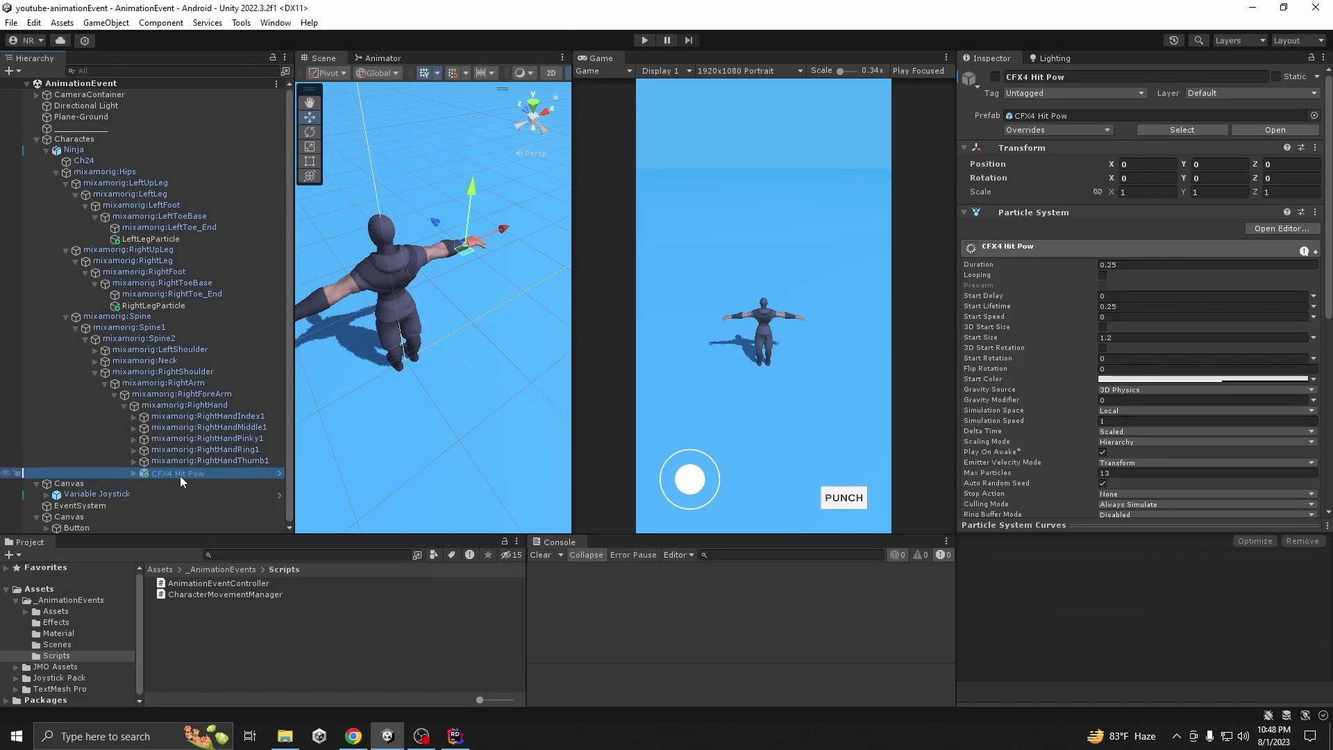
right_click(208, 622)
mouse_move(319, 245)
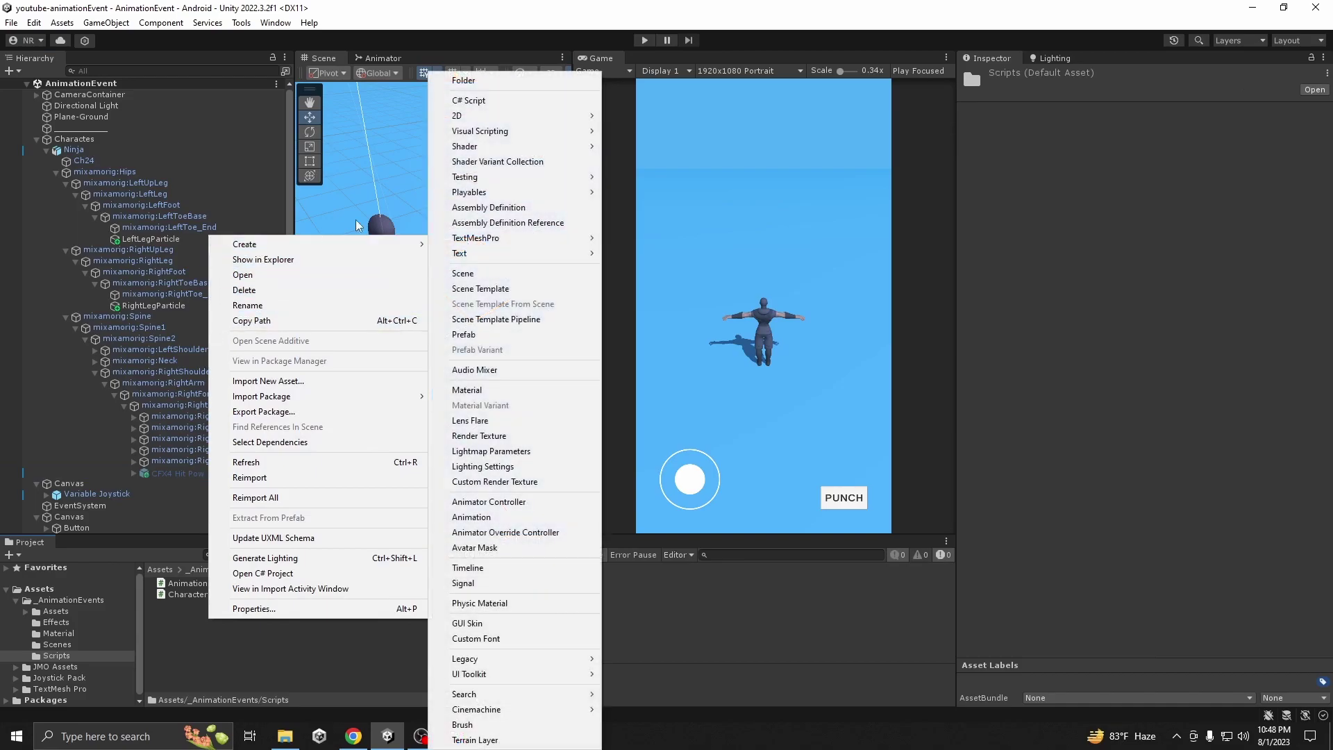
left_click(477, 104)
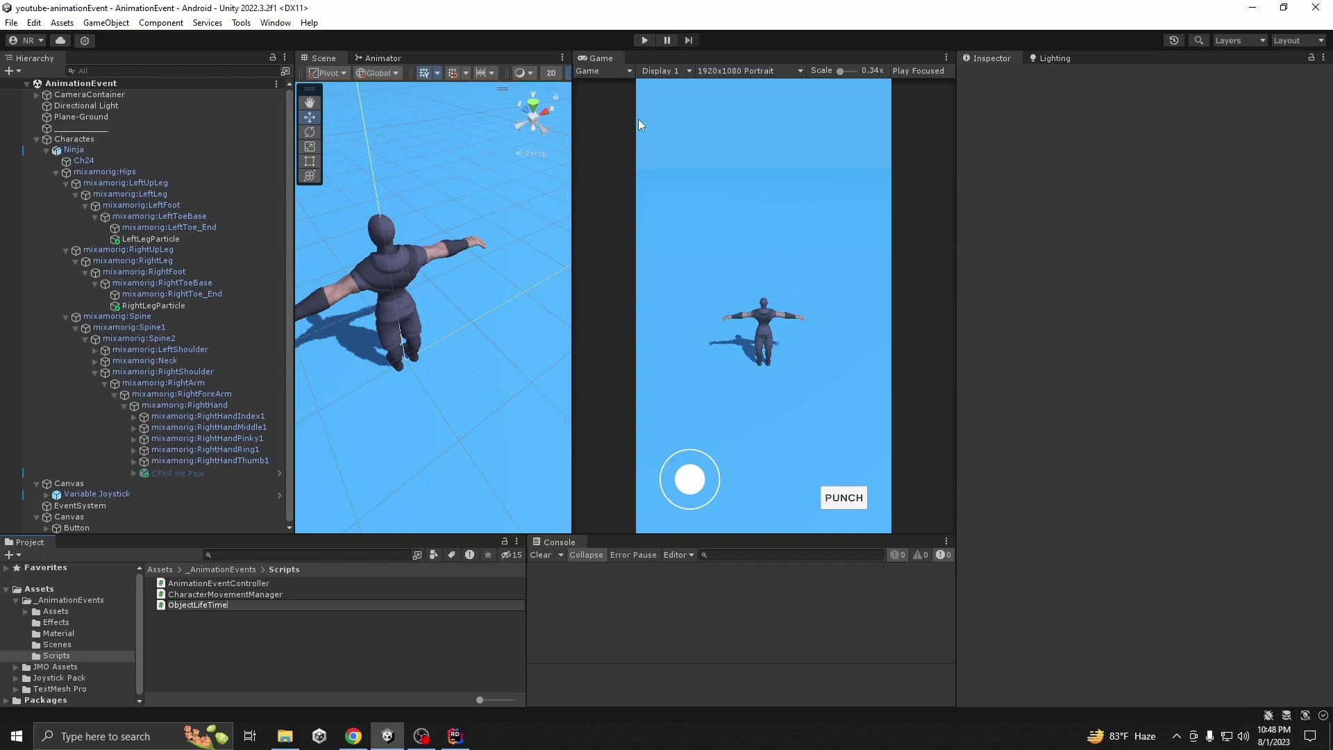
type("ObjectLifeTime")
key("Return")
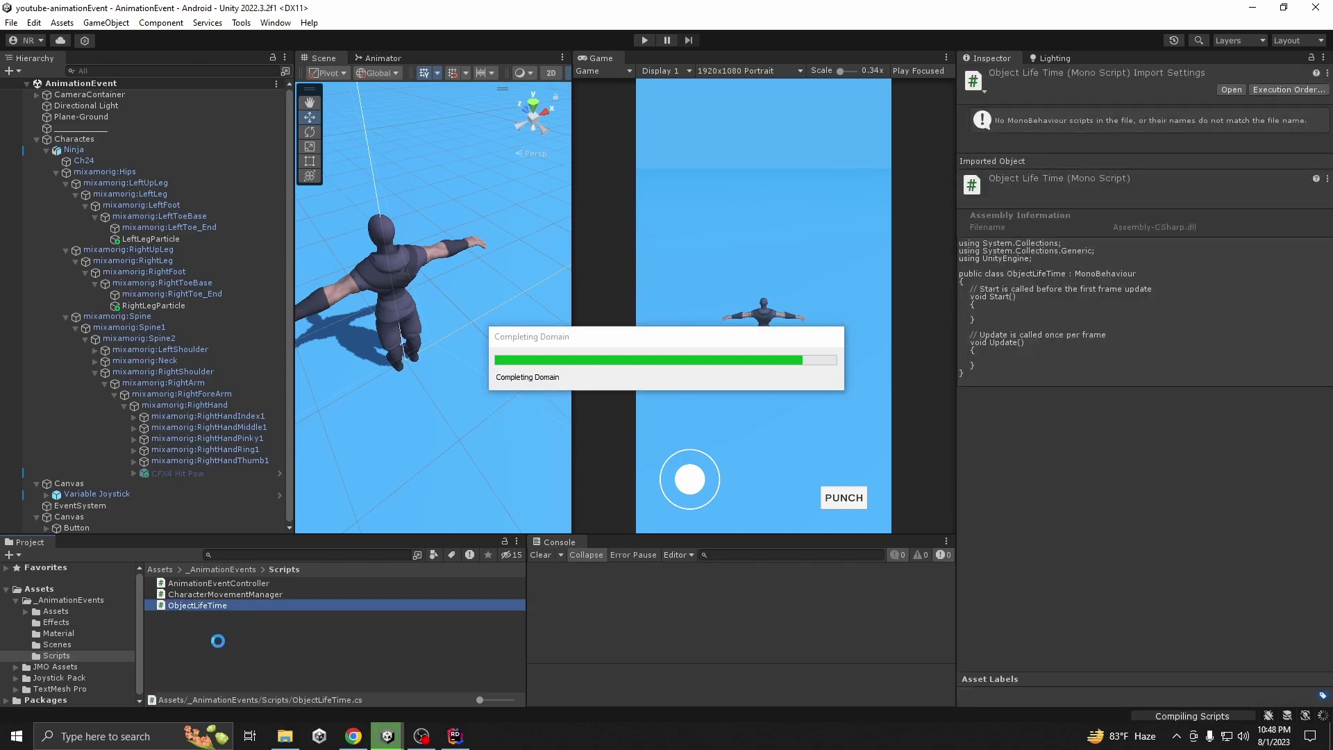
double_click(200, 606)
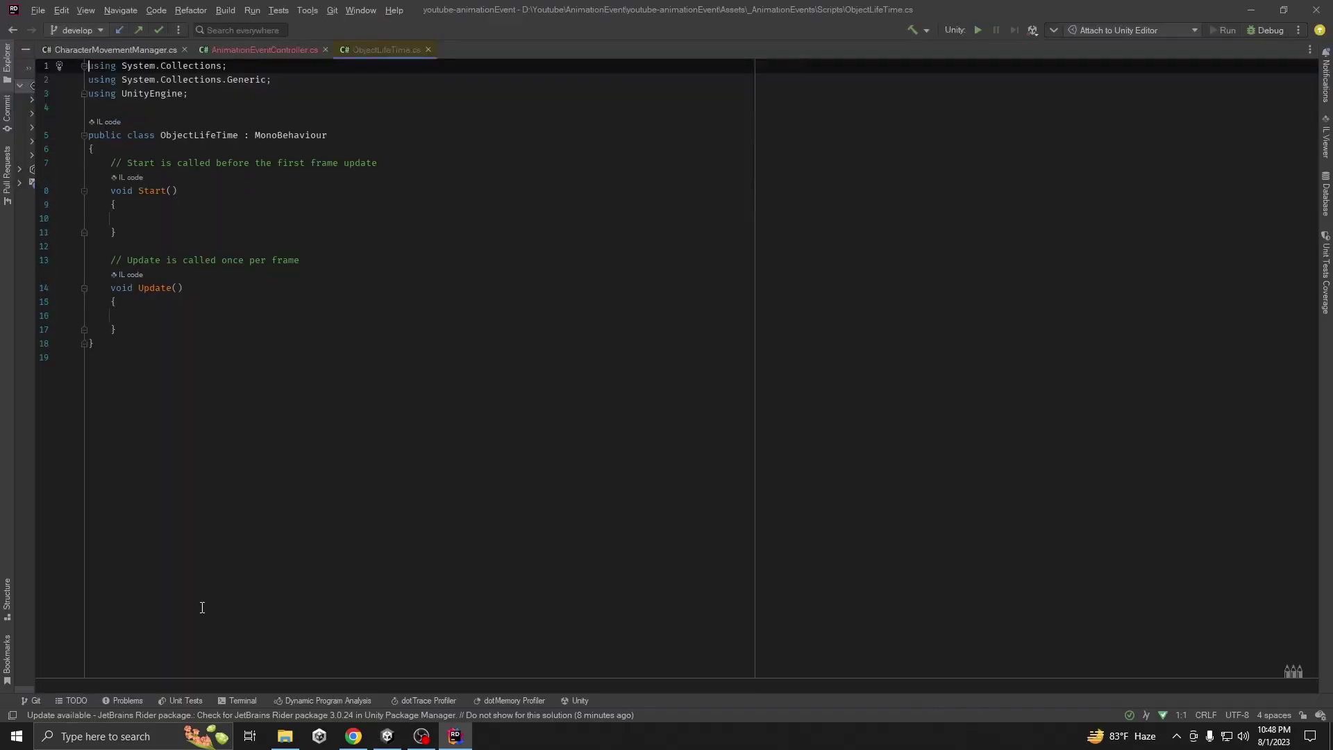
Step: Move the ObjectLifeTime class into the _AnimationEvents.Scripts namespace and delete its default Start and Update methods
left_click(116, 204)
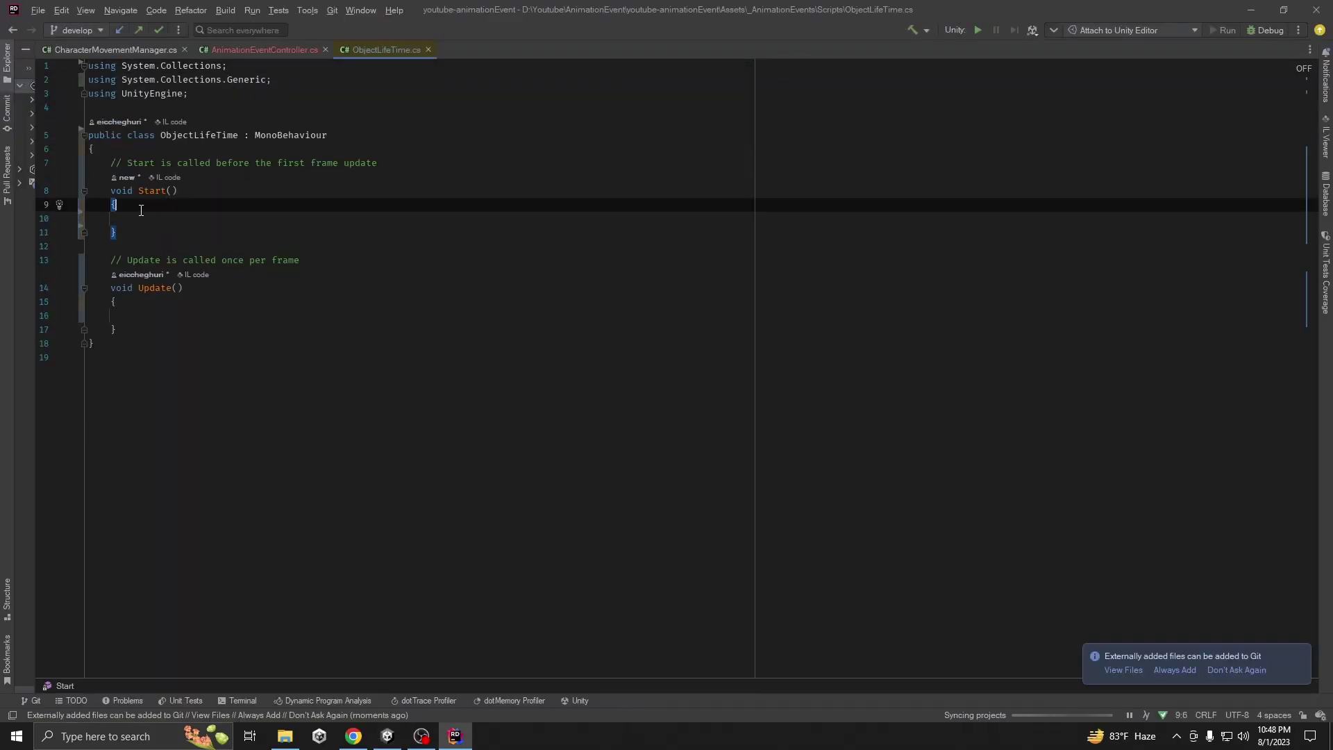
left_click(166, 135)
left_click(59, 111)
left_click(125, 122)
left_click_drag(129, 163, 200, 336)
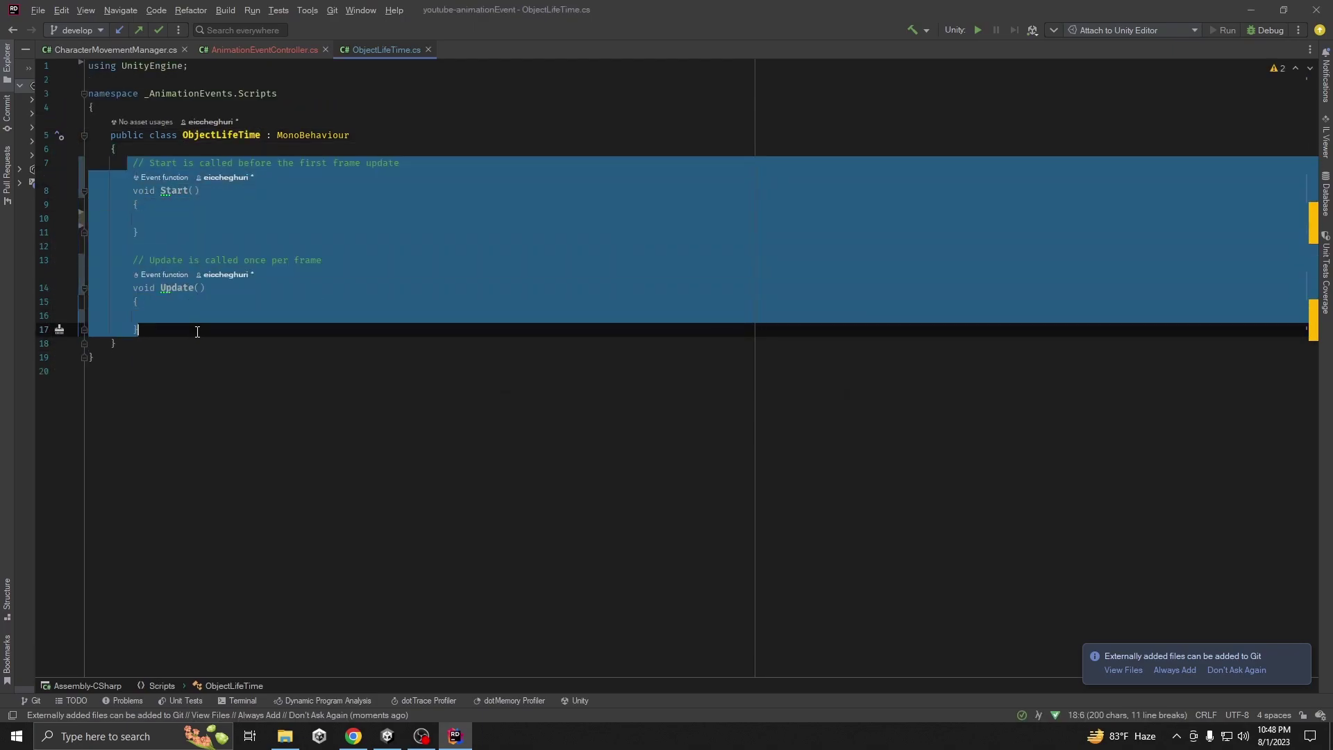
key("BackSpace")
Step: Declare a public float field named lifeTime in the ObjectLifeTime class
type("public f")
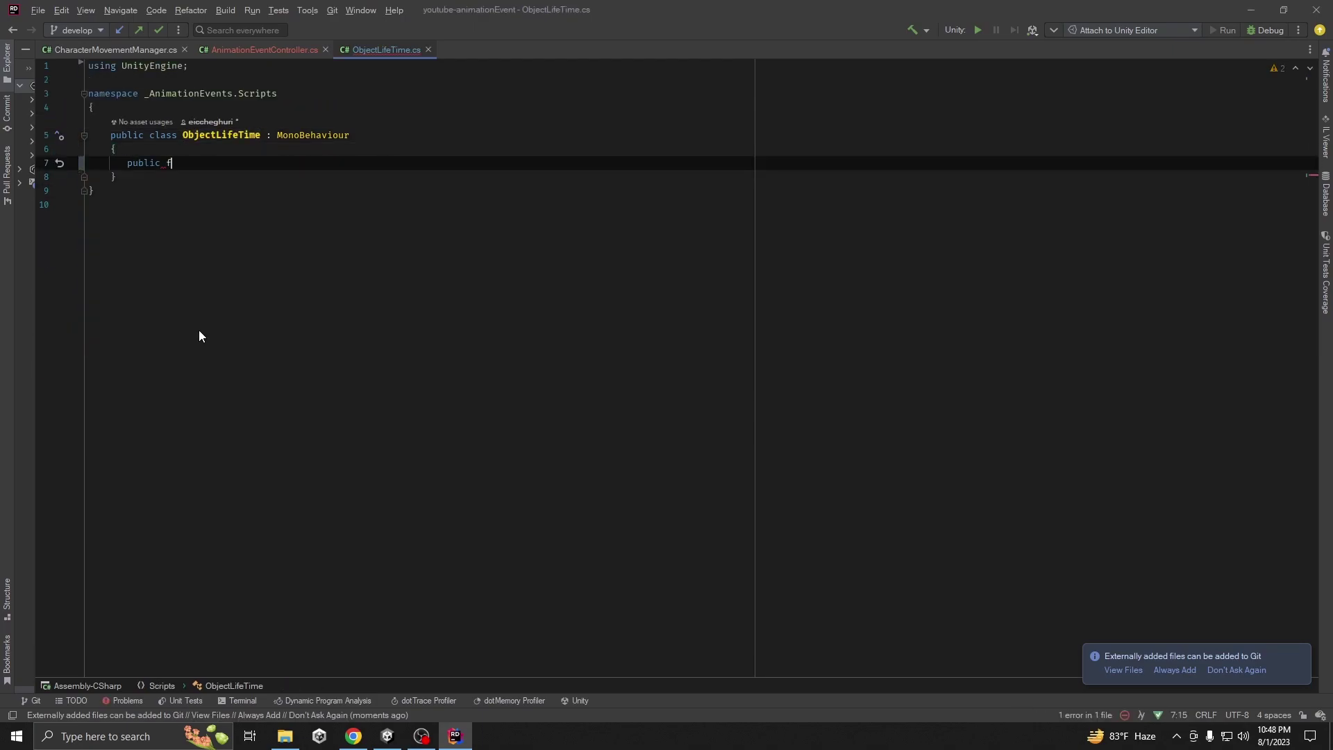
type("loat lifeTime;")
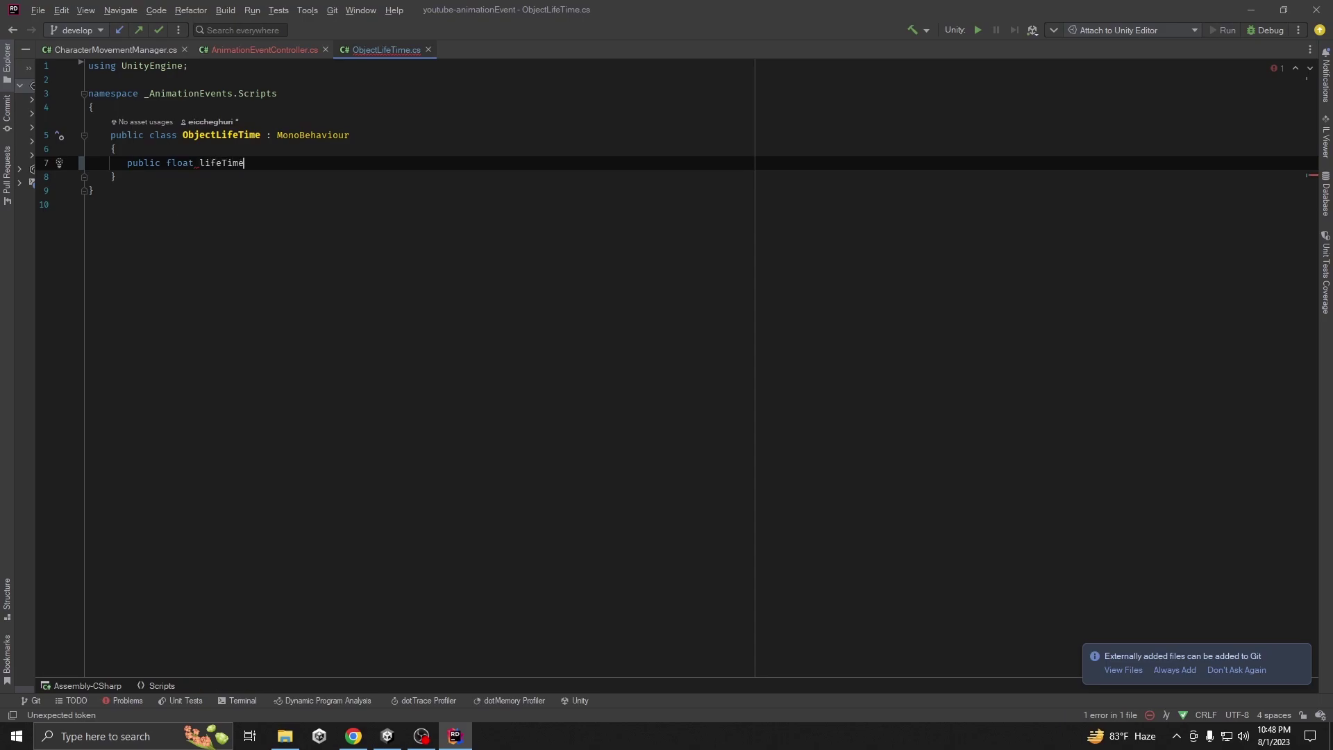
key("Return")
key("Return")
key("Up")
key("Return")
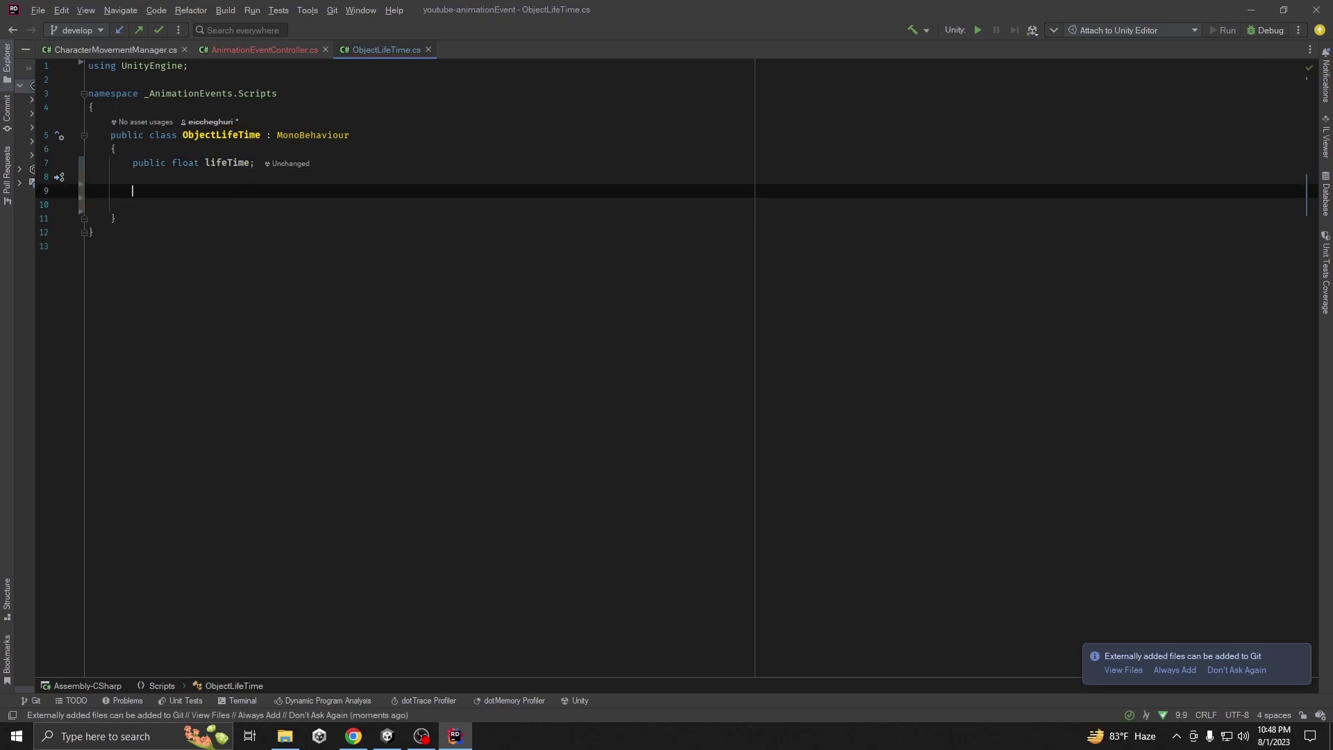
Step: Add a private IEnumerator method named DisableObjectCo() below the lifeTime field
type("private ienumer")
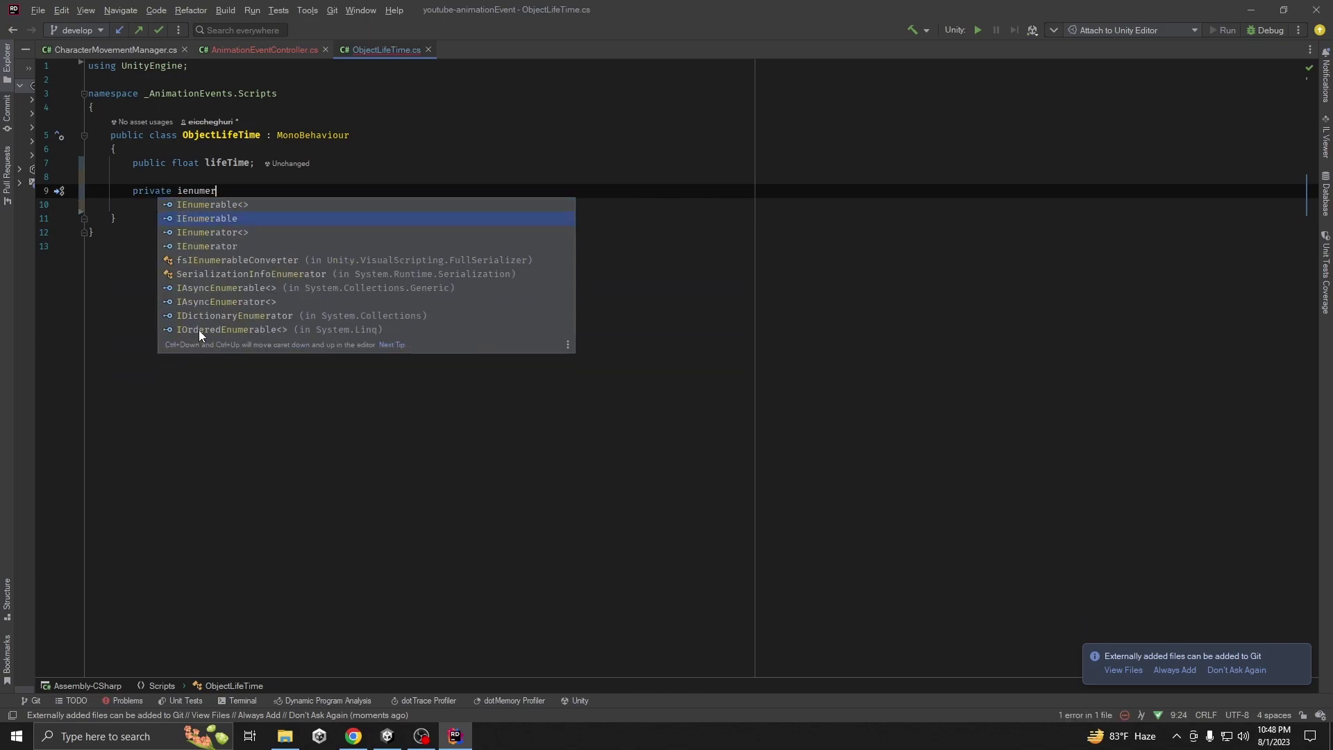
key("Down")
key("Return")
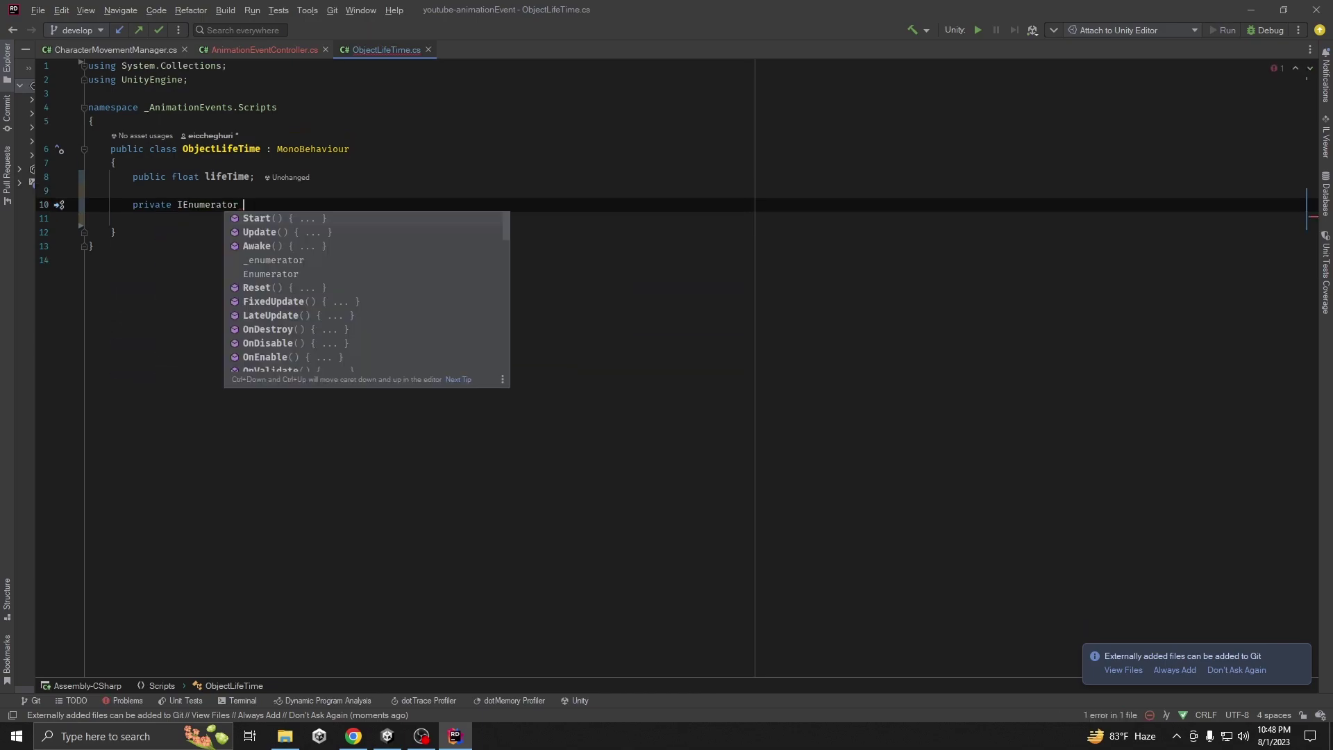
type("DisableObjec")
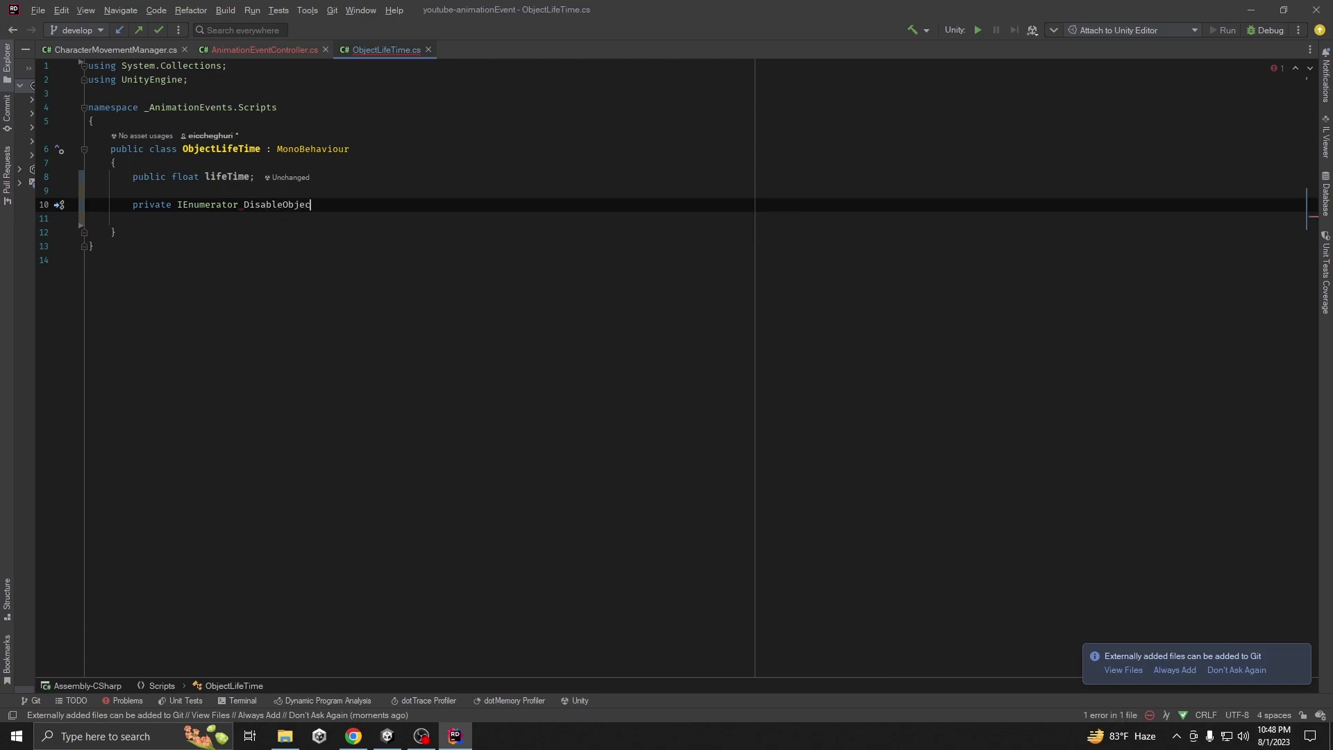
type("tCo()")
key("Return")
type("{")
key("Return")
Step: Make DisableObjectCo() wait with yield return new WaitForSeconds(lifeTime);
type("yie")
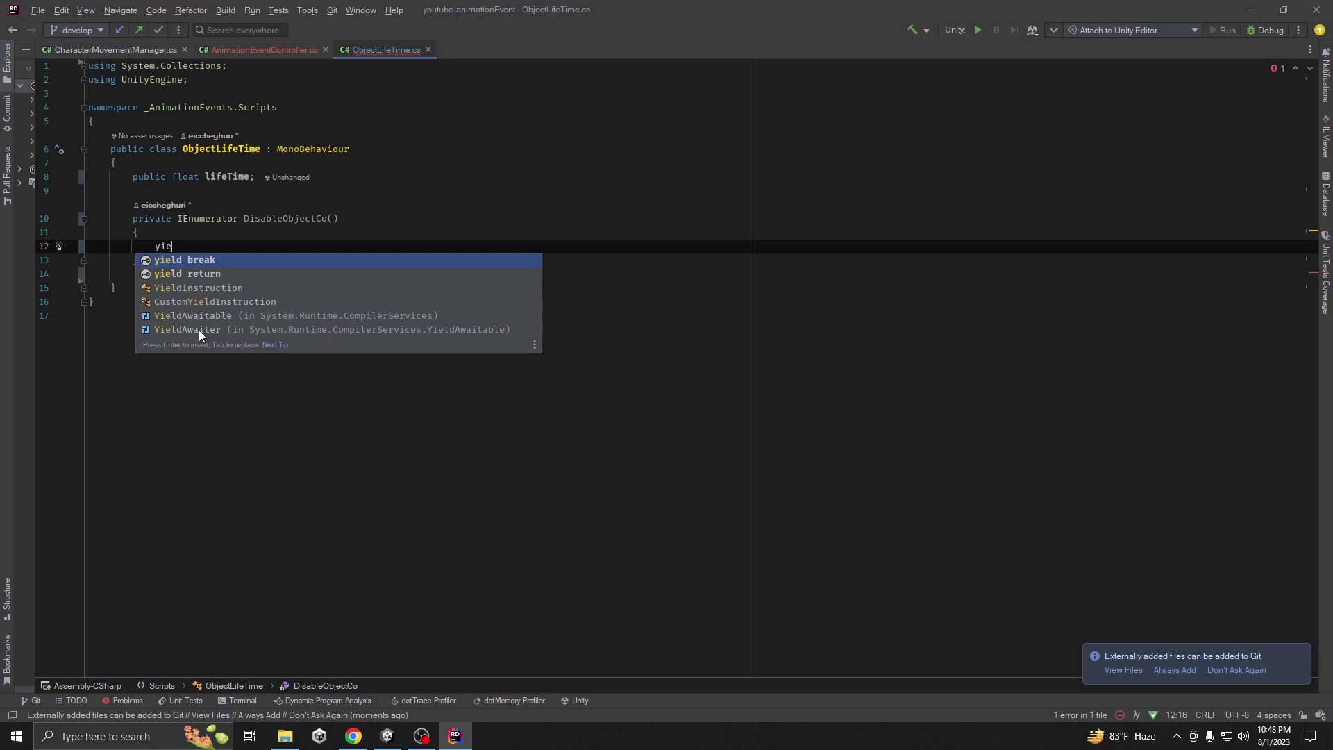
key("Down")
key("Return")
type("new wai")
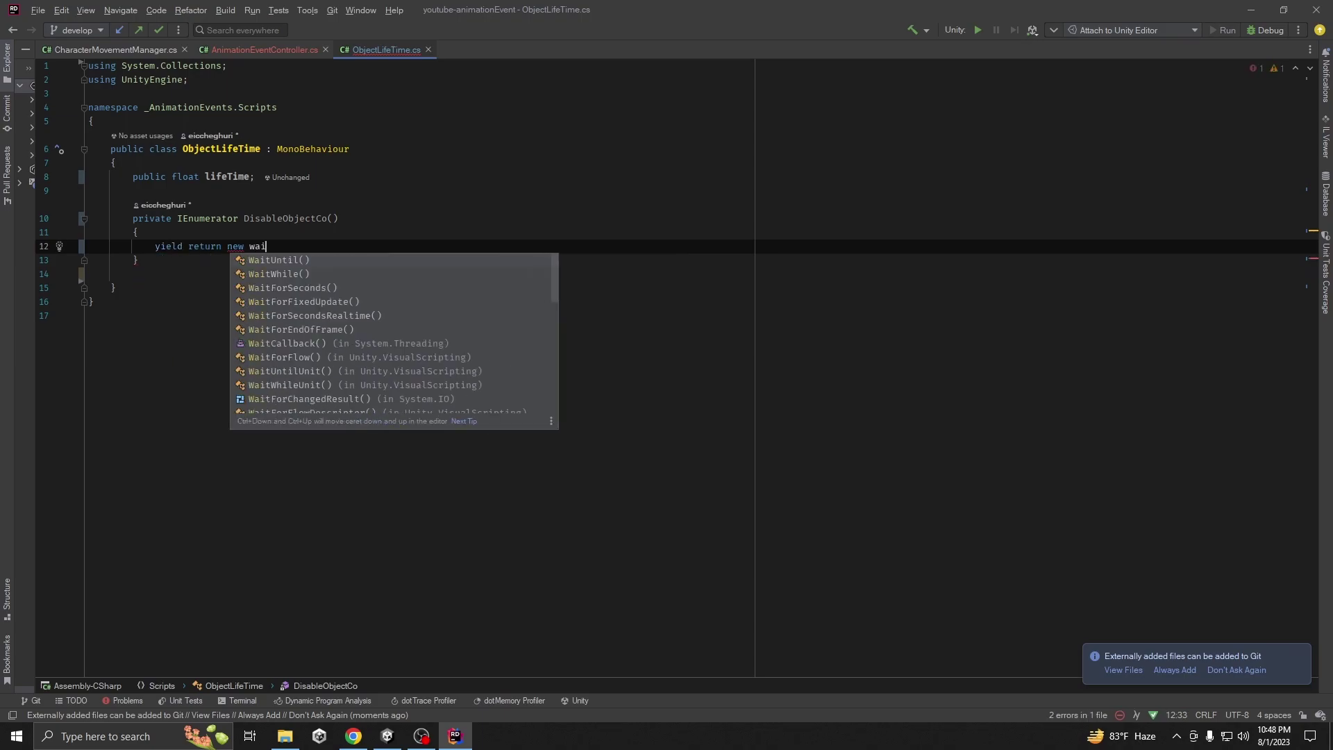
key("Return")
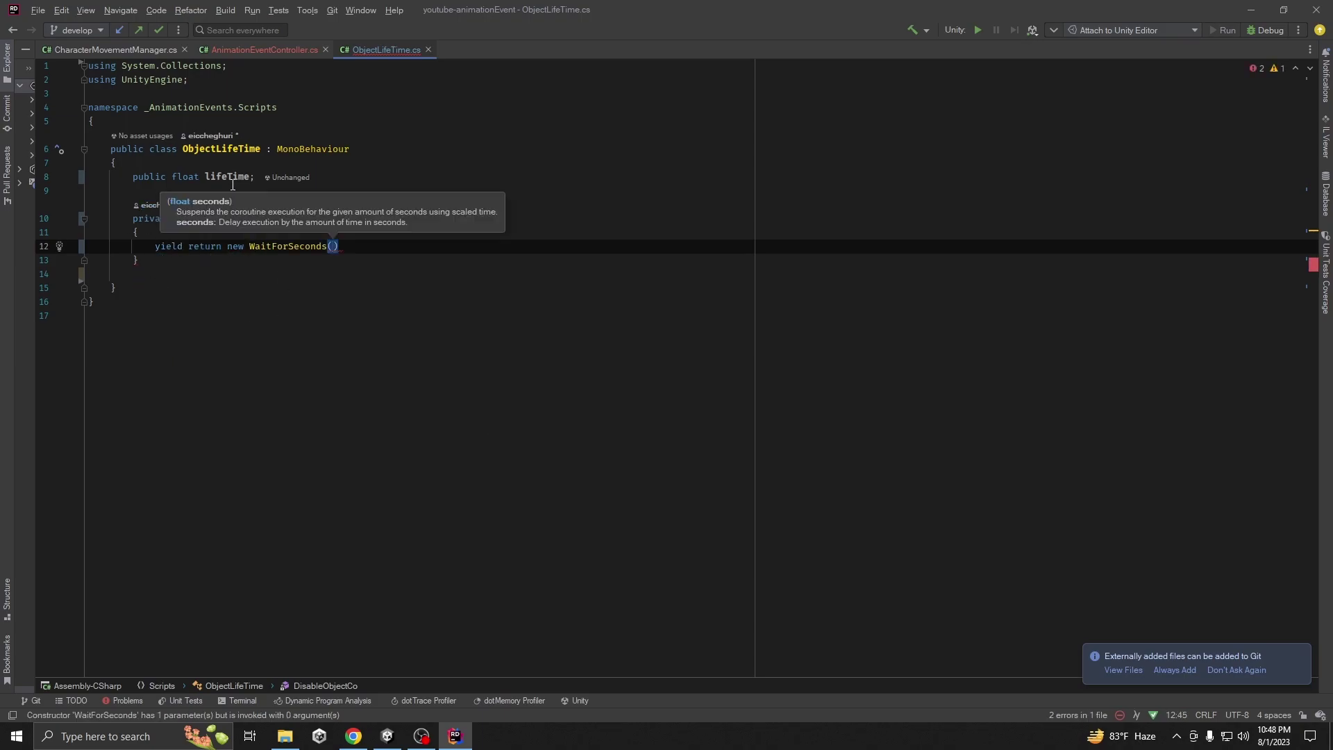
left_click(233, 178)
double_click(232, 178)
key("ctrl+c")
left_click(333, 247)
key("ctrl+v")
type(";")
Step: Add gameObject.SetActive(false); after the wait in DisableObjectCo()
key("Return")
type("gameObject.SetActive(f")
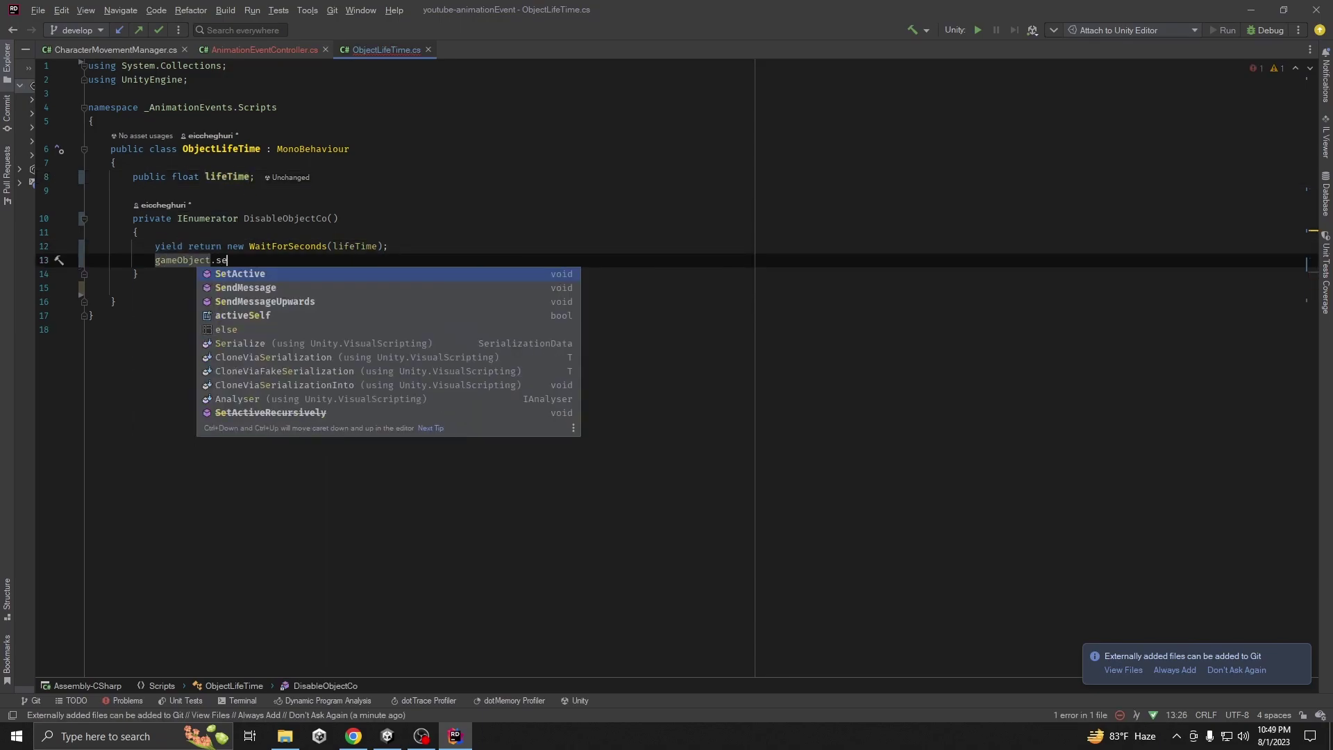
key("Down")
key("Return")
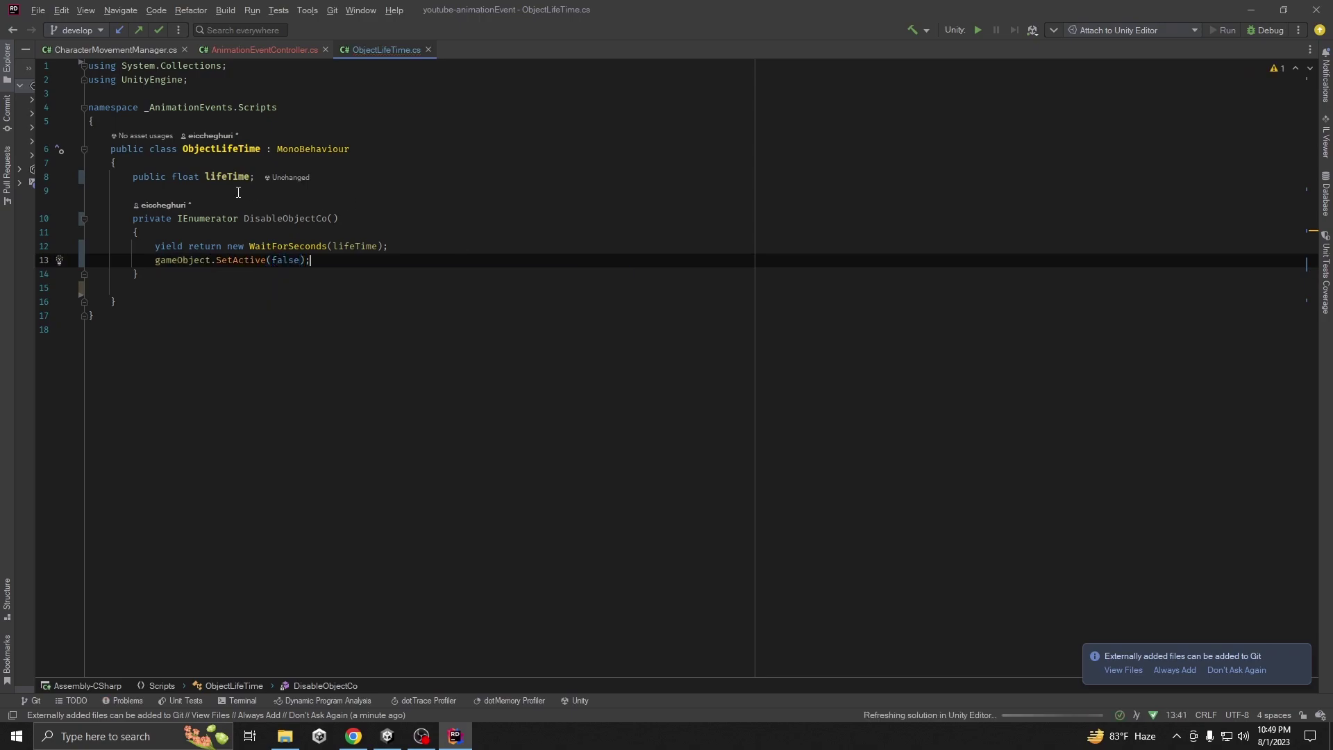
Step: Insert a private OnEnable() event method between the lifeTime field and DisableObjectCo()
left_click(254, 177)
key("Return")
key("Return")
type("on")
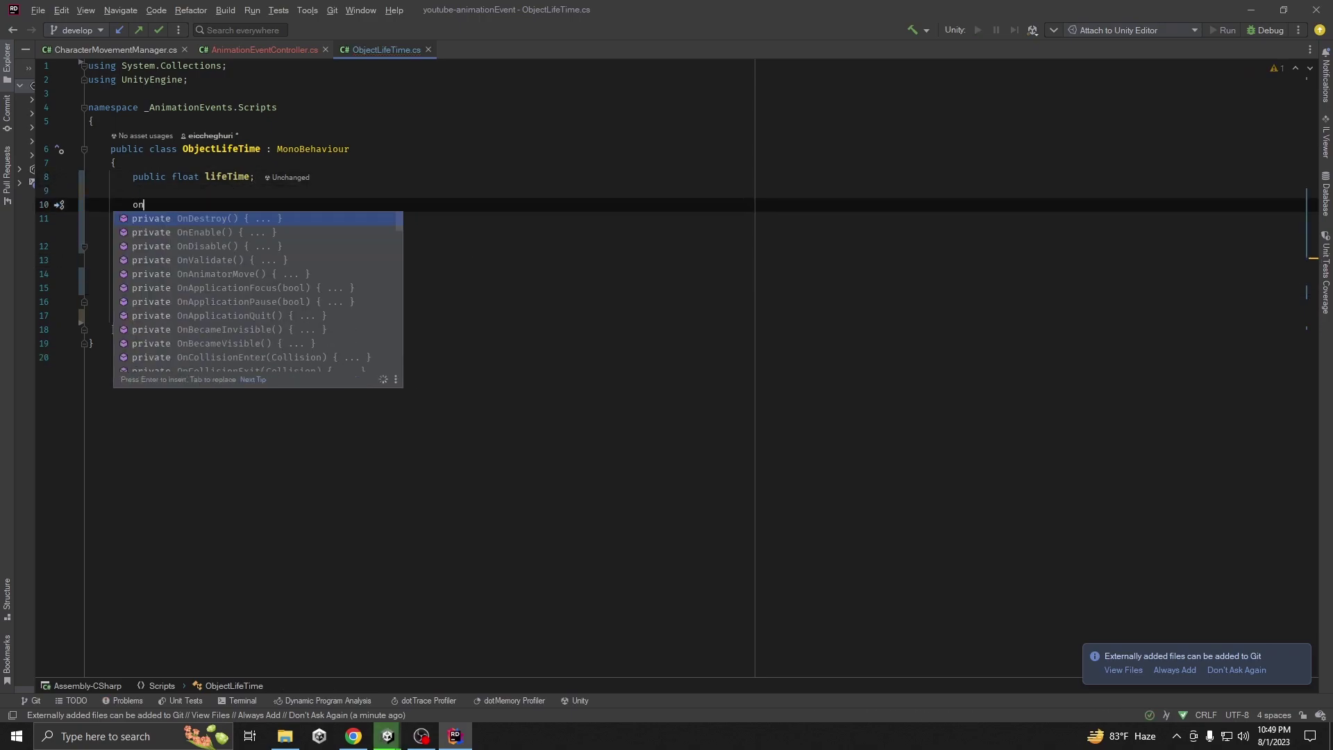
key("Return")
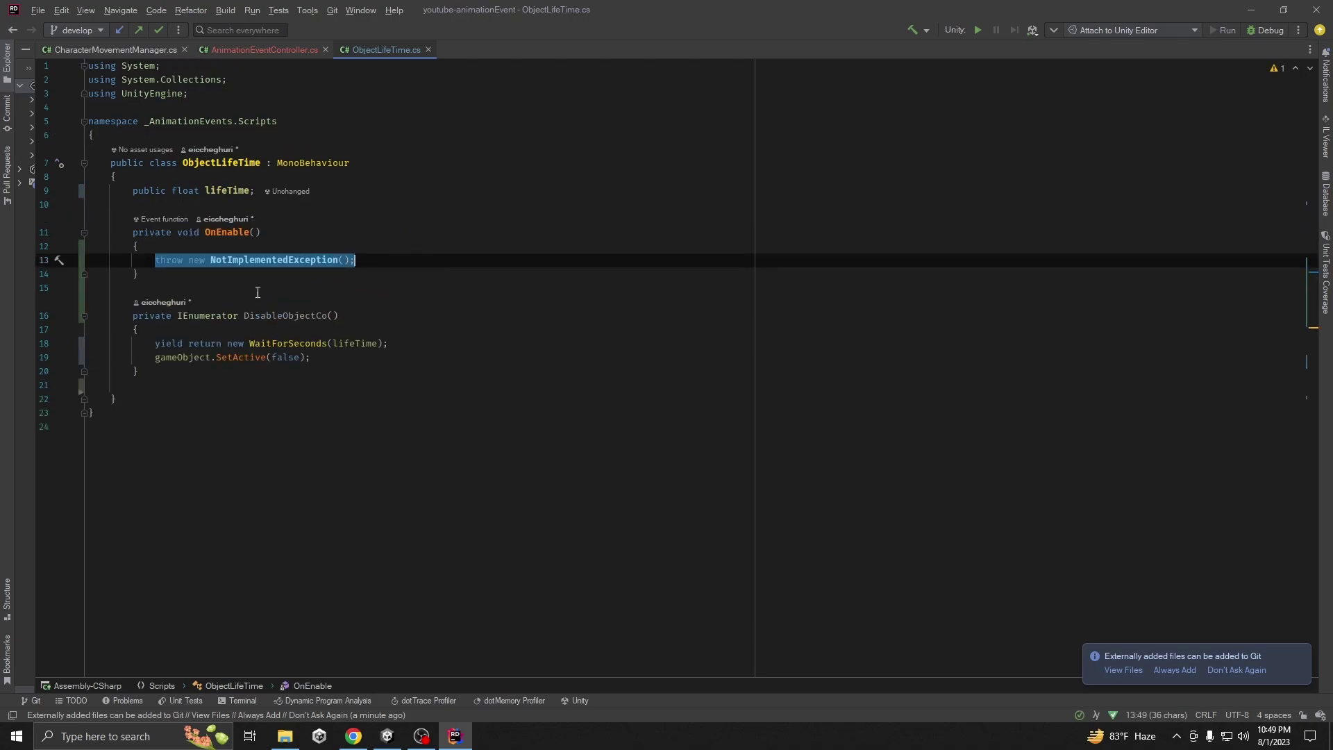
Step: Replace the placeholder exception in OnEnable() with StartCoroutine(DisableObjectCo());
key("BackSpace")
type("Start")
key("Return")
type("Dis")
key("Return")
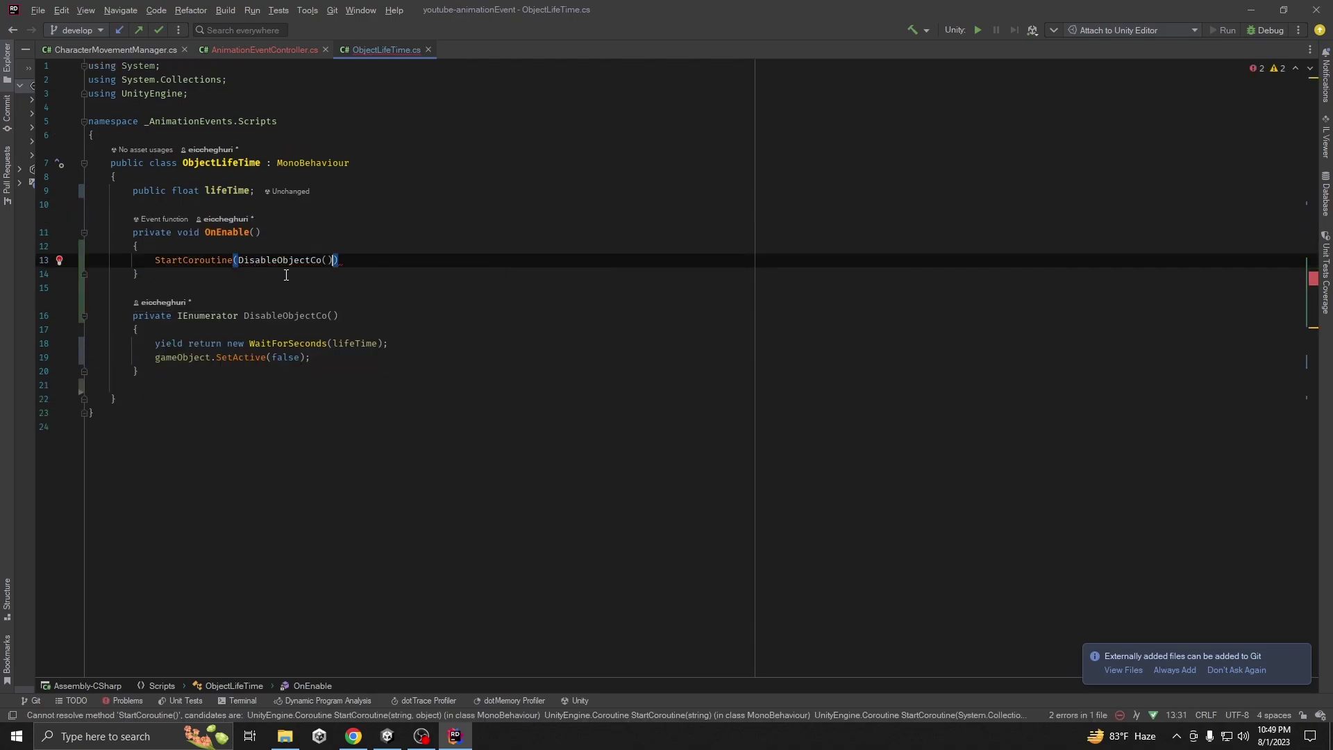
type(";")
left_click(548, 232)
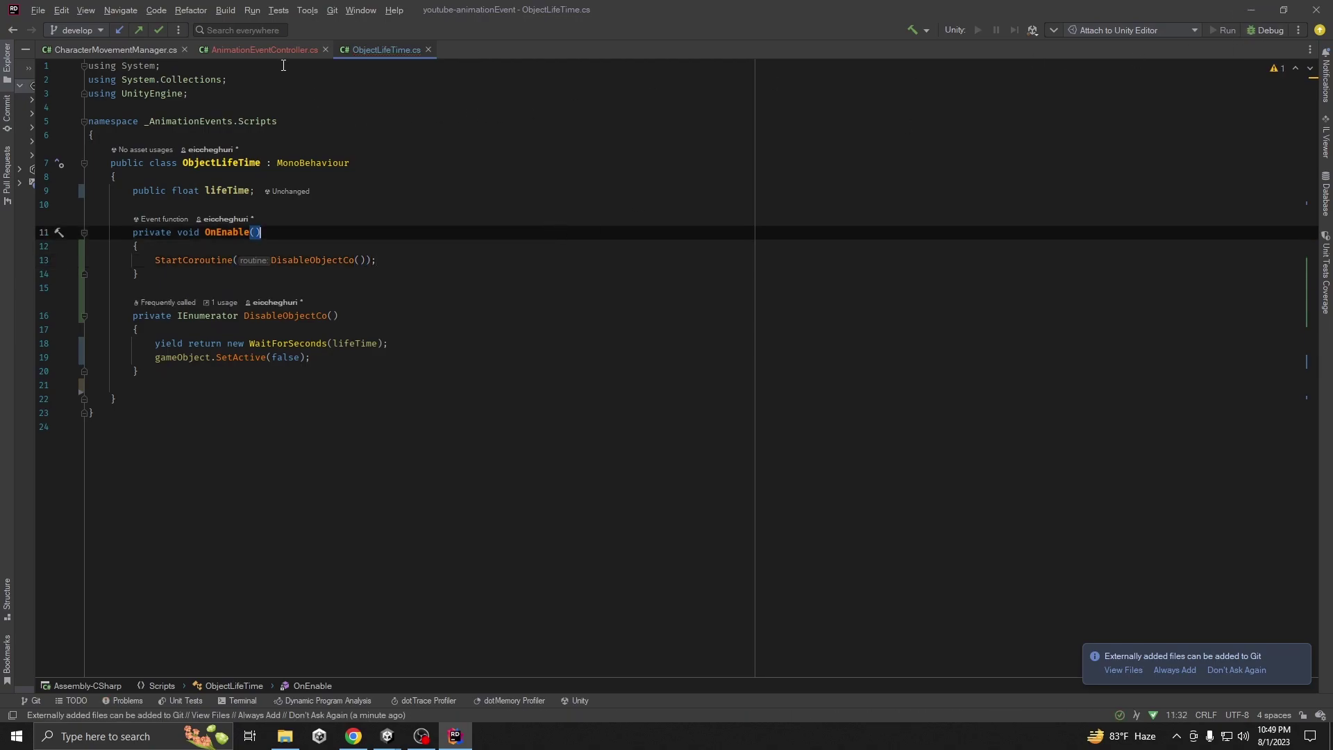
Step: Review the line in AnimationEventController's ShowPunchParticle() method that activates the punch particle
left_click(264, 50)
left_click(339, 523)
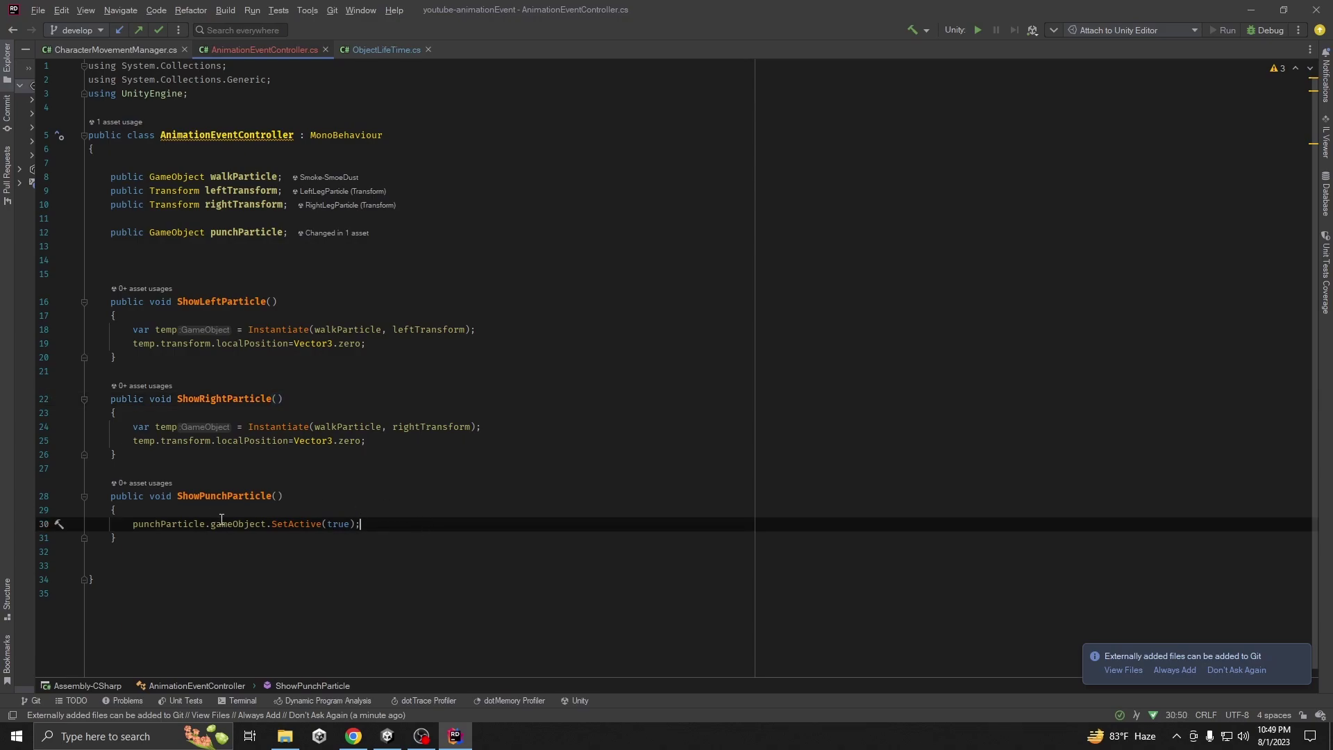
left_click_drag(134, 528, 362, 526)
left_click(362, 526)
Step: Switch to Unity and add the Object Life Time component to the CFX4 Hit Pow object under the right hand
key("alt+Tab")
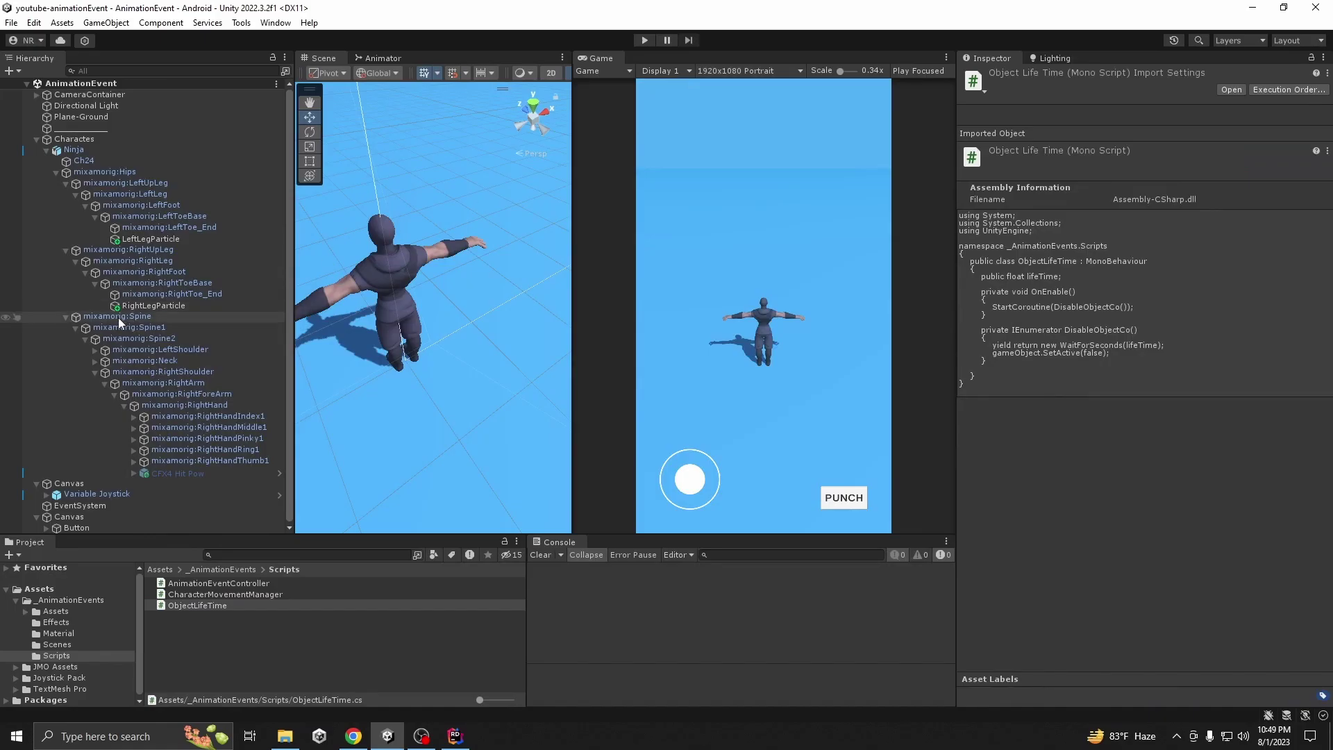
left_click(176, 473)
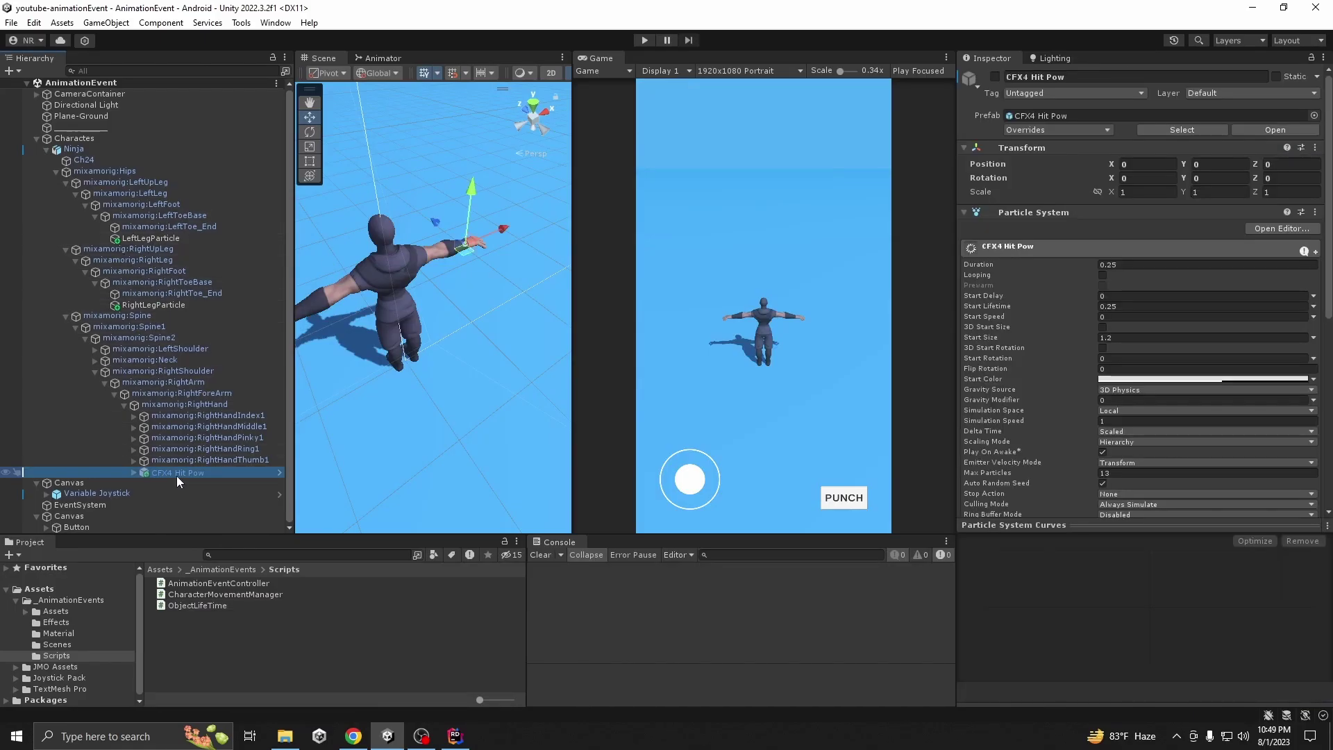
scroll(1063, 379, "down", 3)
scroll(1072, 396, "down", 5)
left_click(1114, 501)
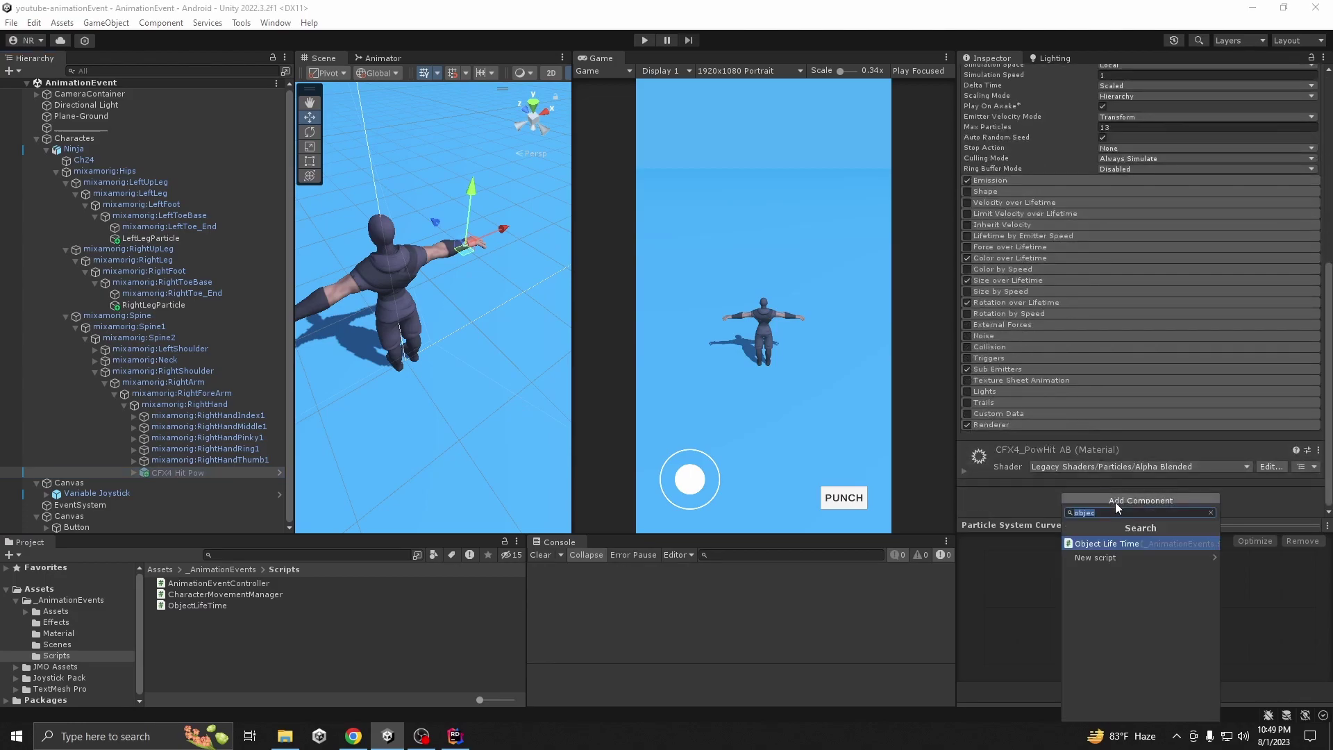
left_click(1088, 500)
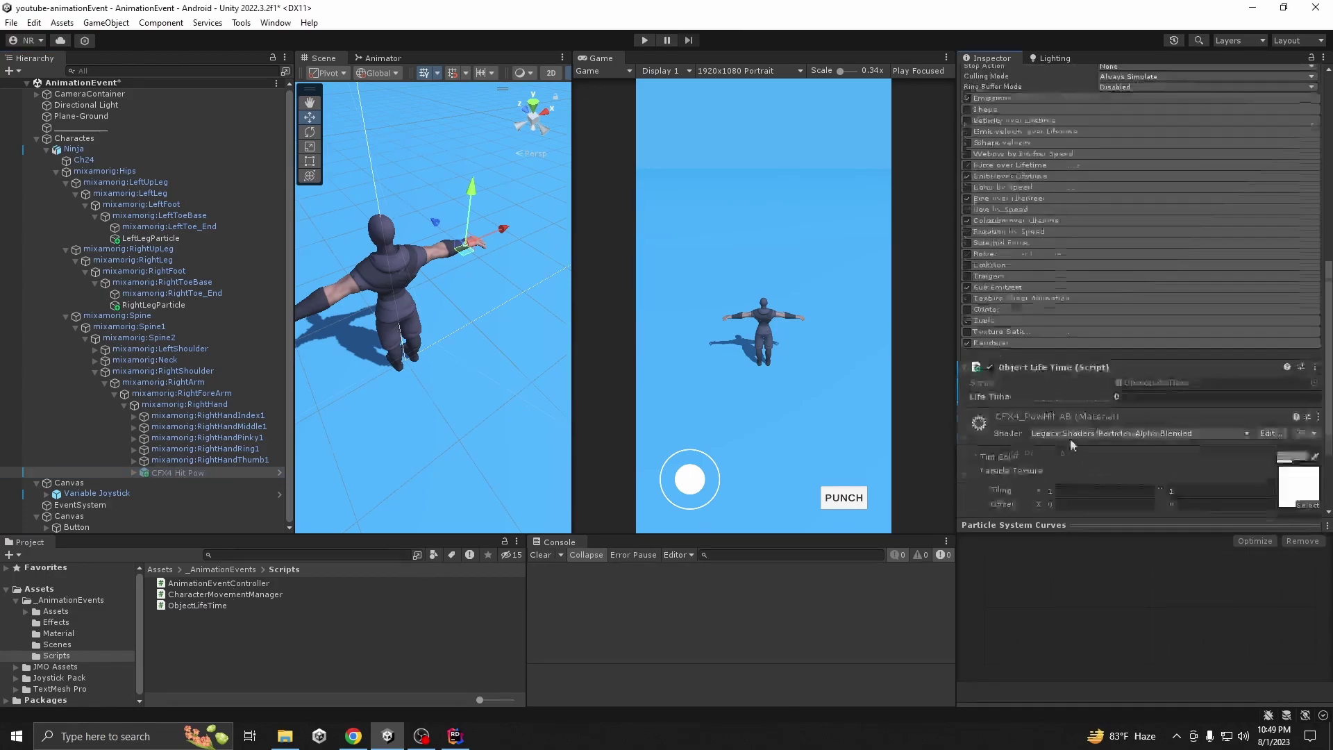
Step: Set the Life Time of CFX4 Hit Pow's Object Life Time component to 0.3
scroll(1140, 289, "up", 10)
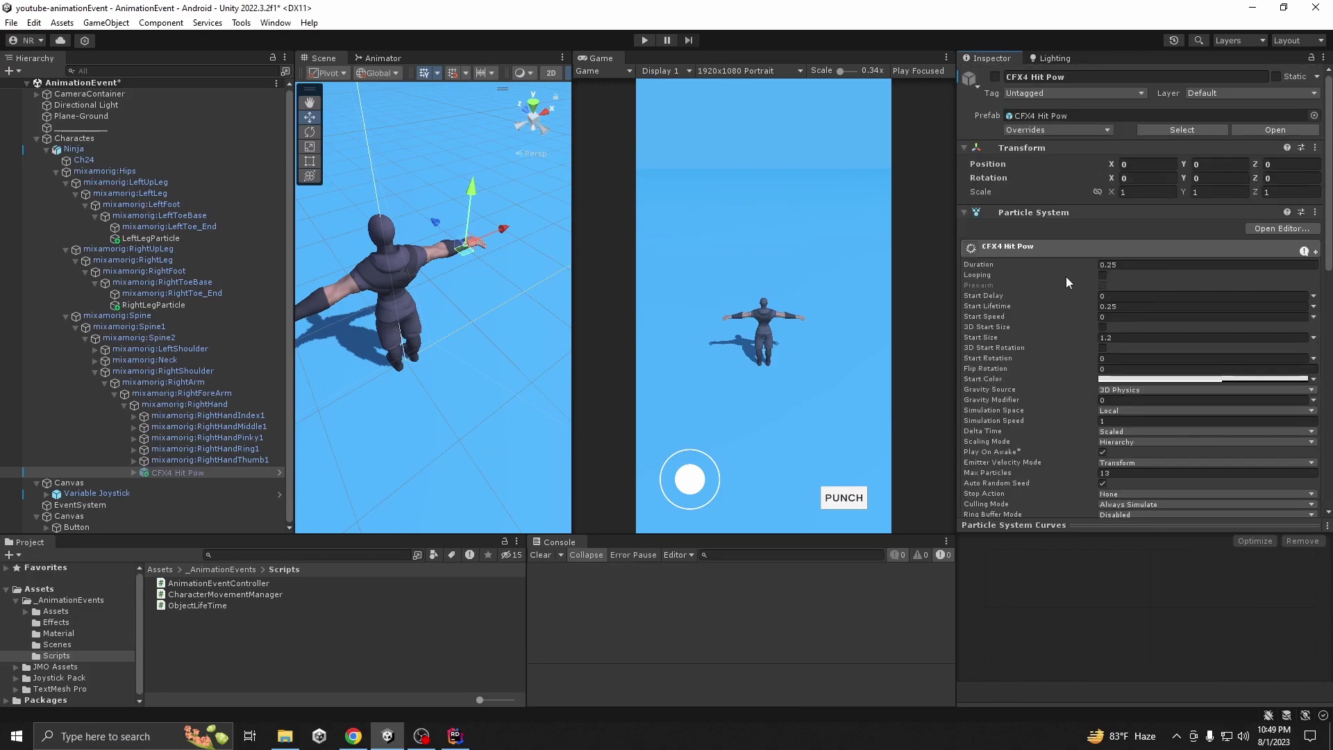
scroll(1118, 312, "down", 7)
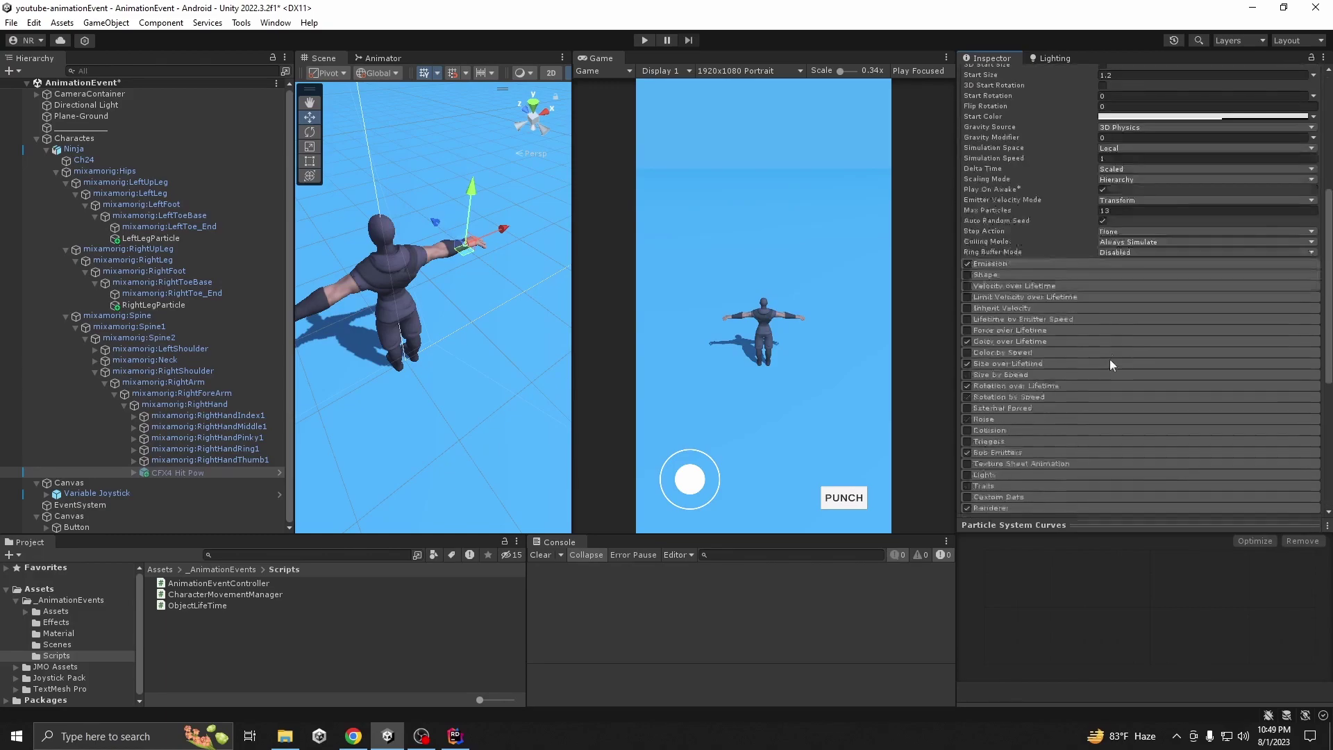
left_click(1122, 374)
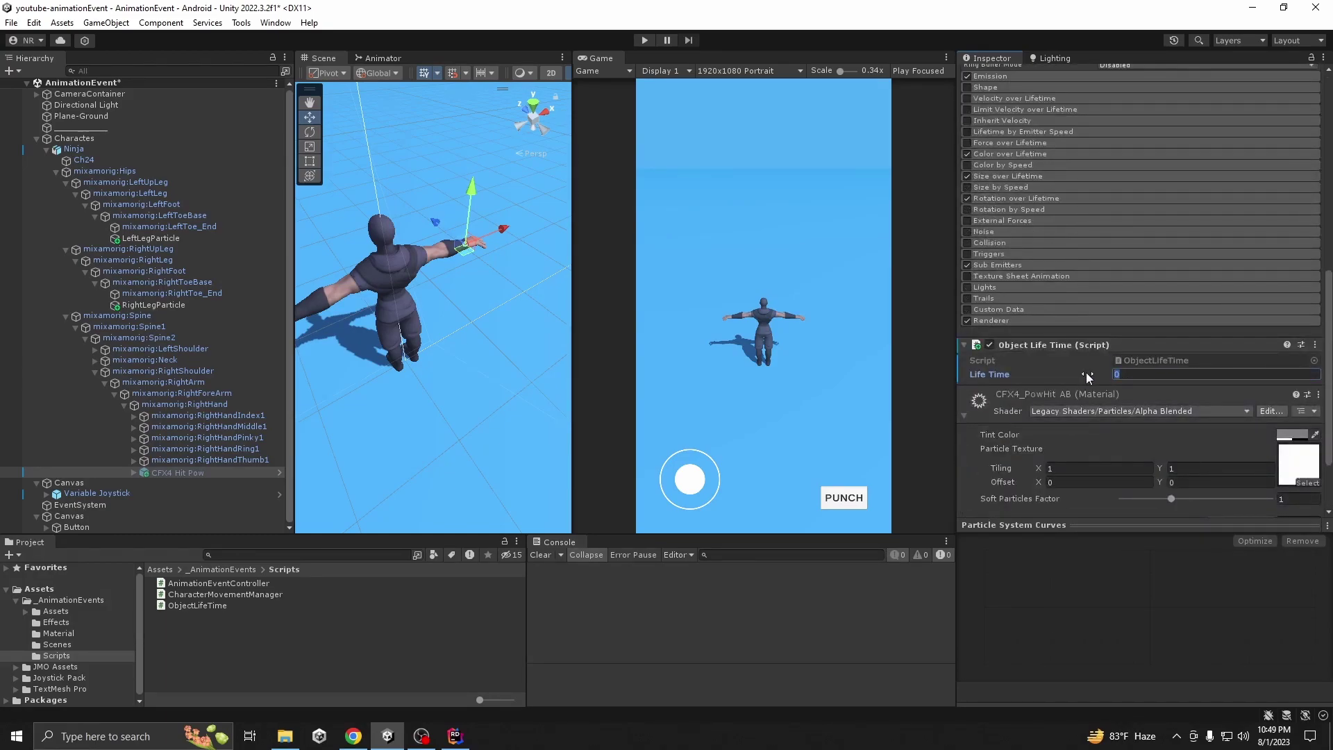
Step: Run the scene, move the ninja with the joystick and trigger a punch to test the particle's automatic disabling
left_click(645, 40)
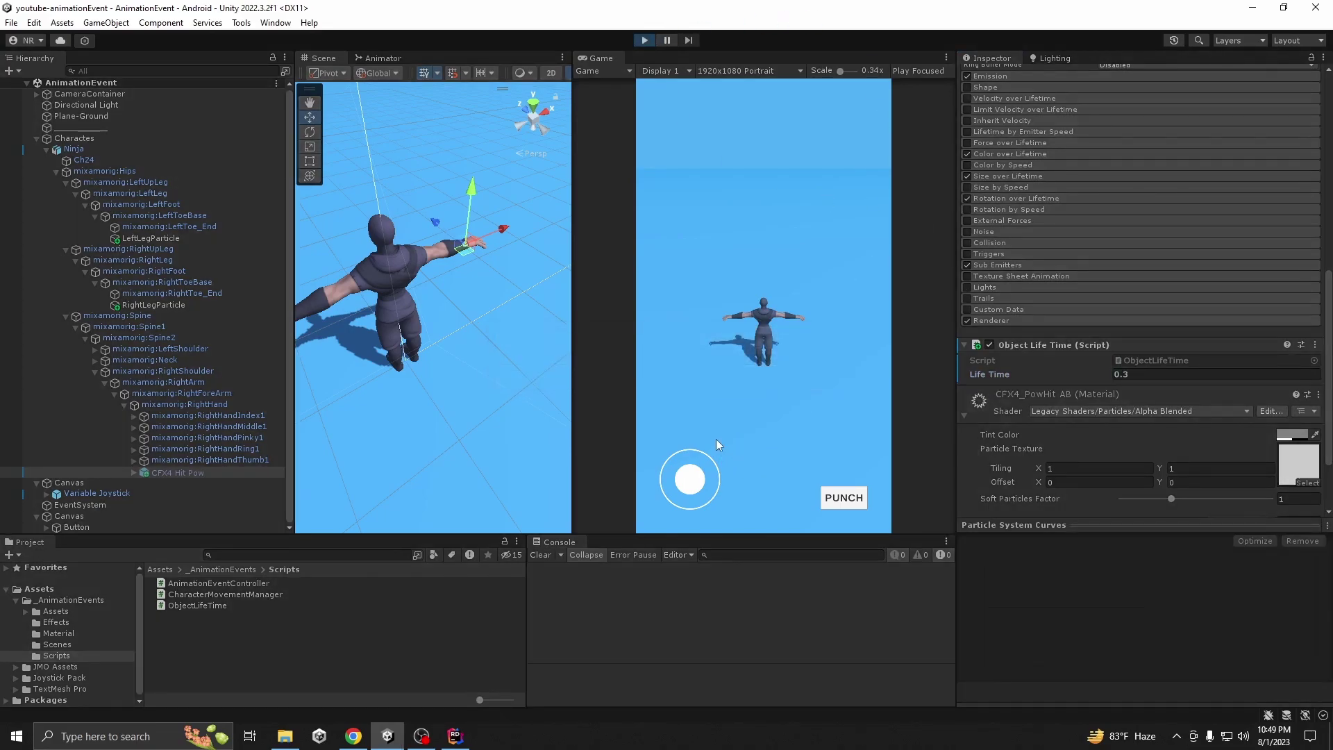
left_click_drag(696, 493, 680, 455)
left_click(852, 500)
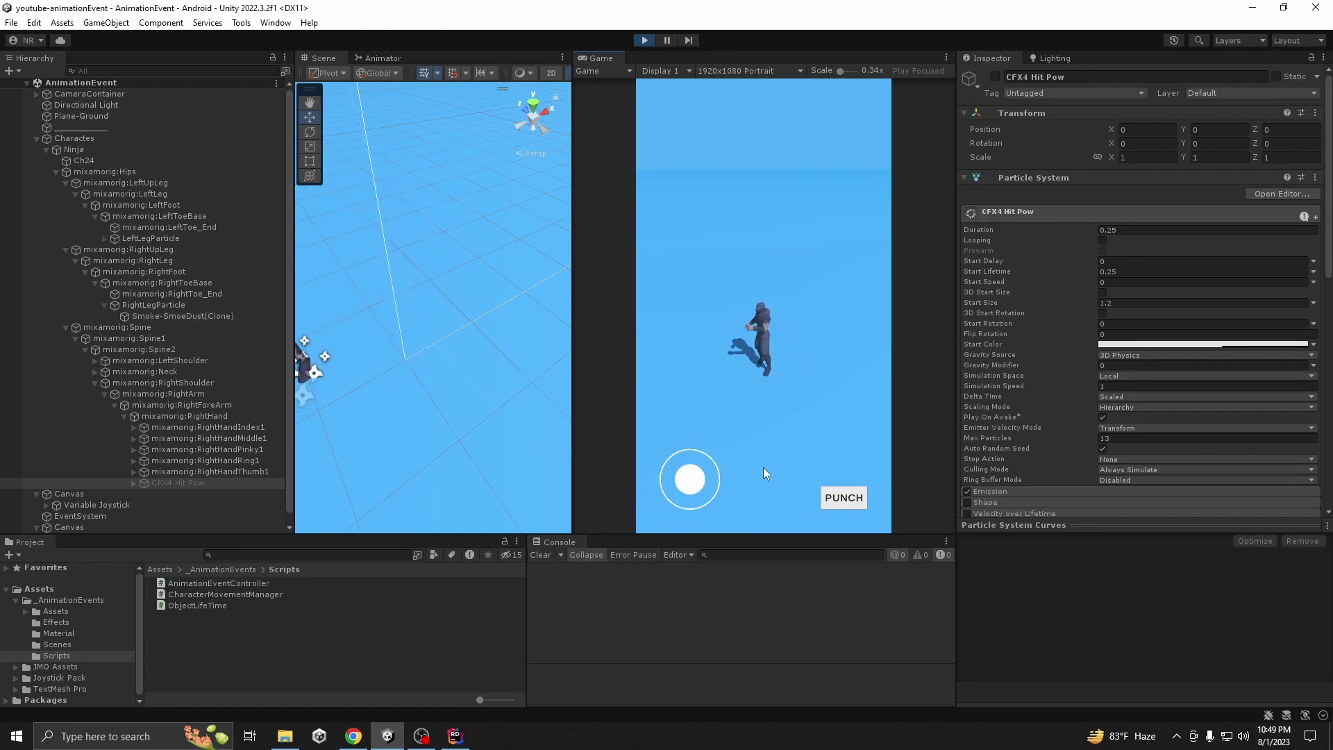